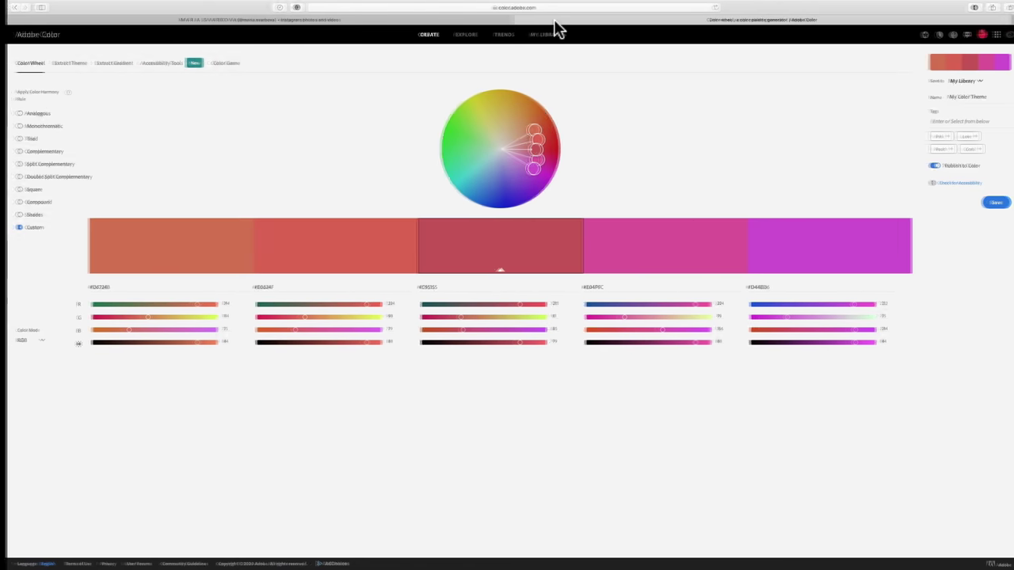
# - Switch from the Adobe Color tab to the photographer's Instagram profile
pyautogui.click(443, 20)
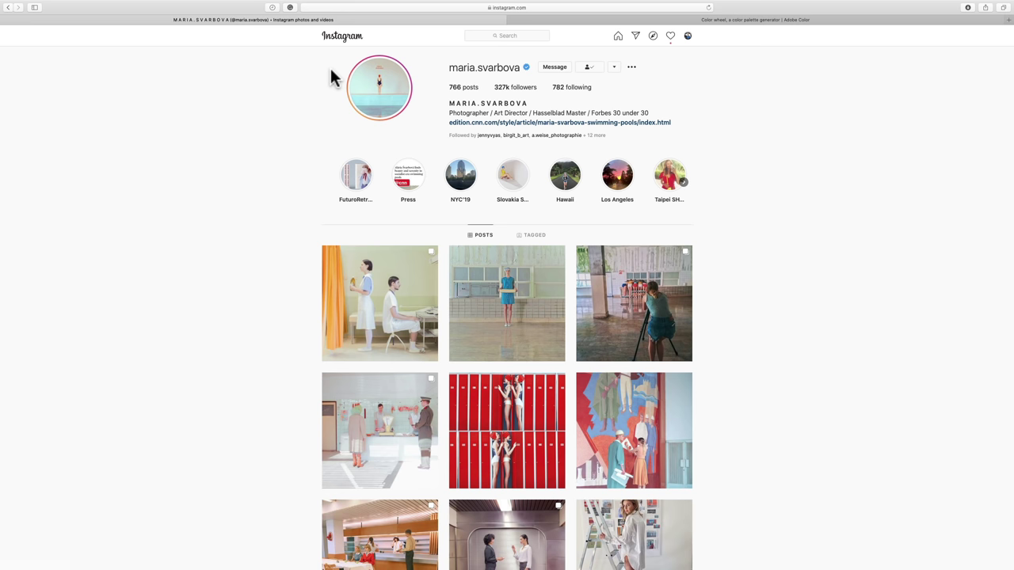
# - View The Doctor, Dining Room and mirrored apartment-building posts for colour reference
pyautogui.click(405, 288)
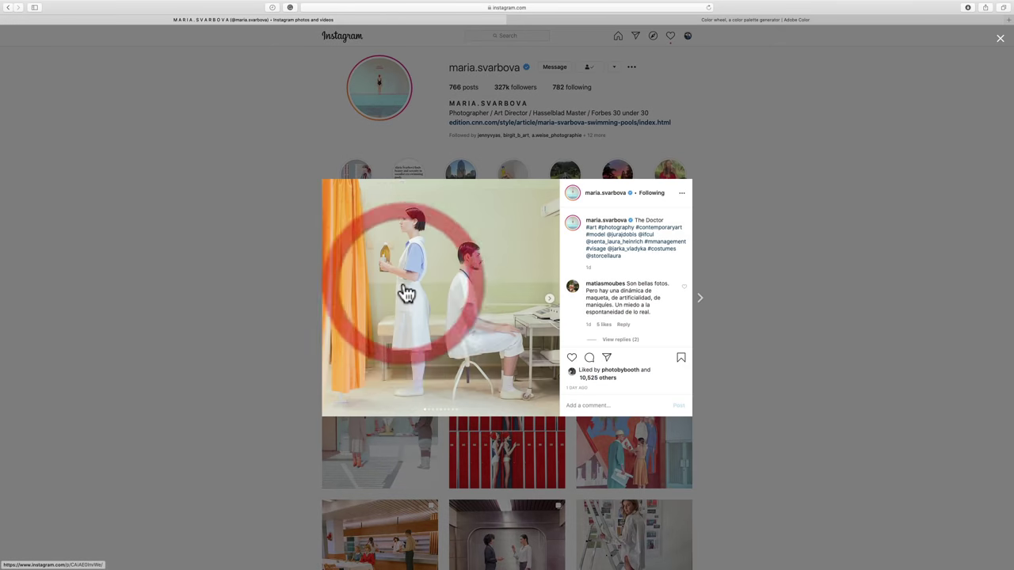
pyautogui.click(237, 264)
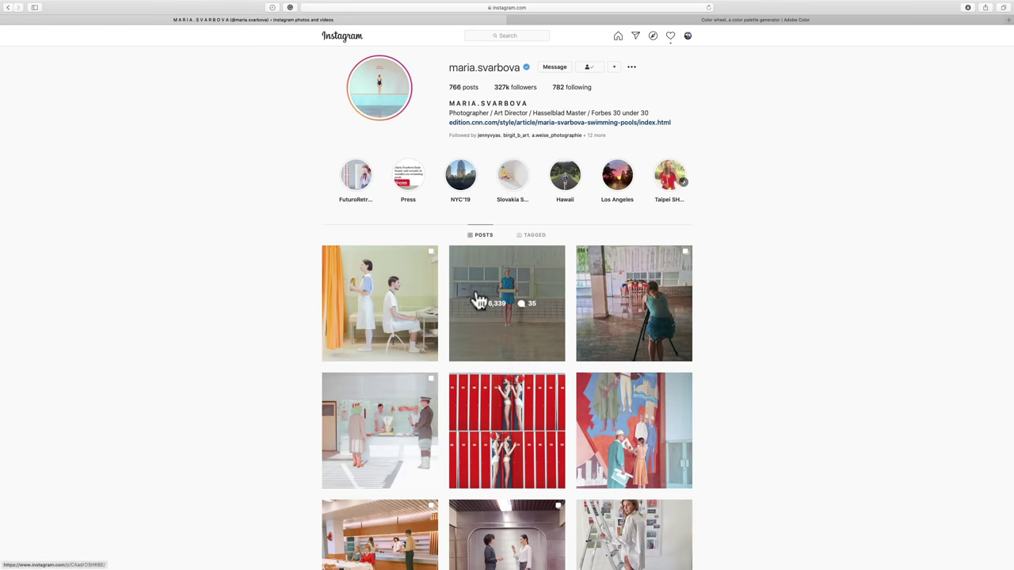
pyautogui.click(476, 295)
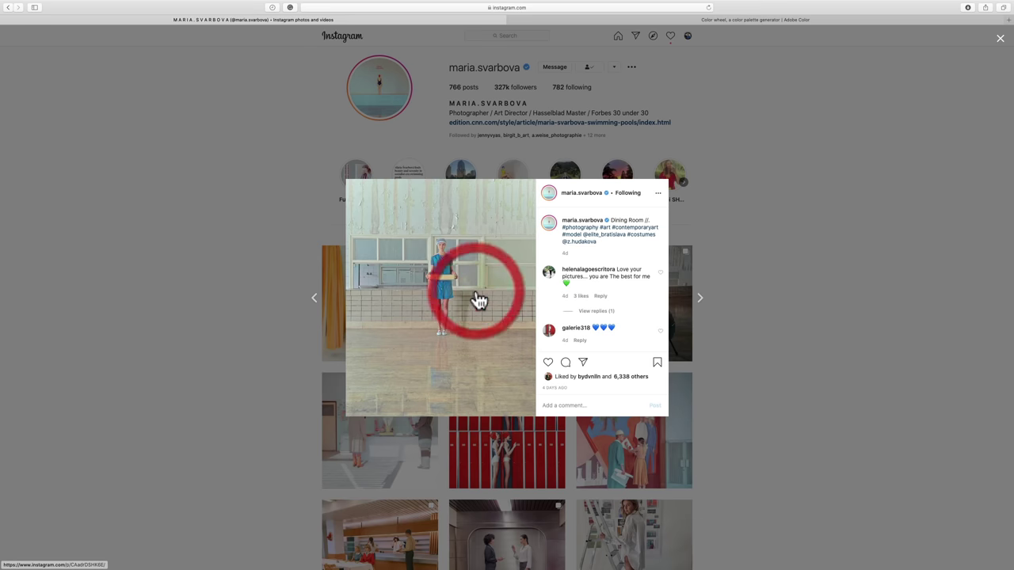
pyautogui.click(256, 280)
pyautogui.scroll(-5, 295, 284)
pyautogui.scroll(-3, 296, 290)
pyautogui.scroll(-5, 295, 289)
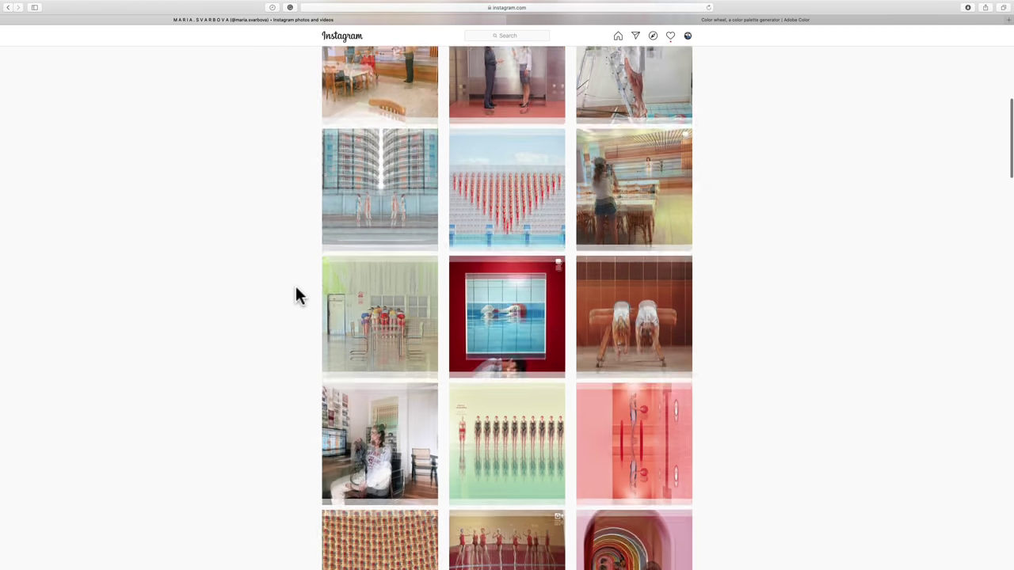
pyautogui.scroll(3, 295, 288)
pyautogui.click(380, 236)
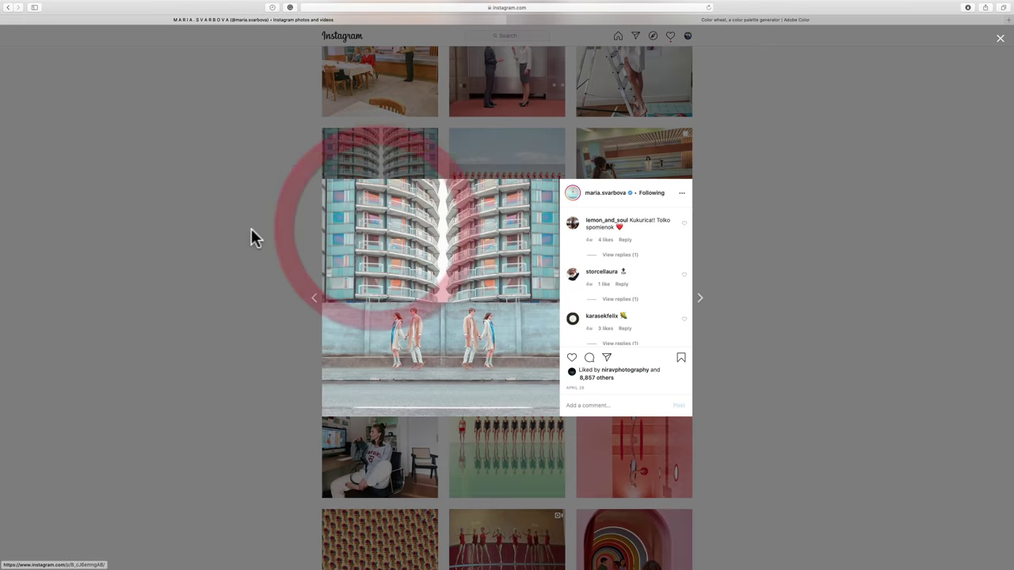
pyautogui.click(248, 230)
# - View the pool post with two red swimsuits, then open the red-swimsuit photo post
pyautogui.scroll(-10, 248, 230)
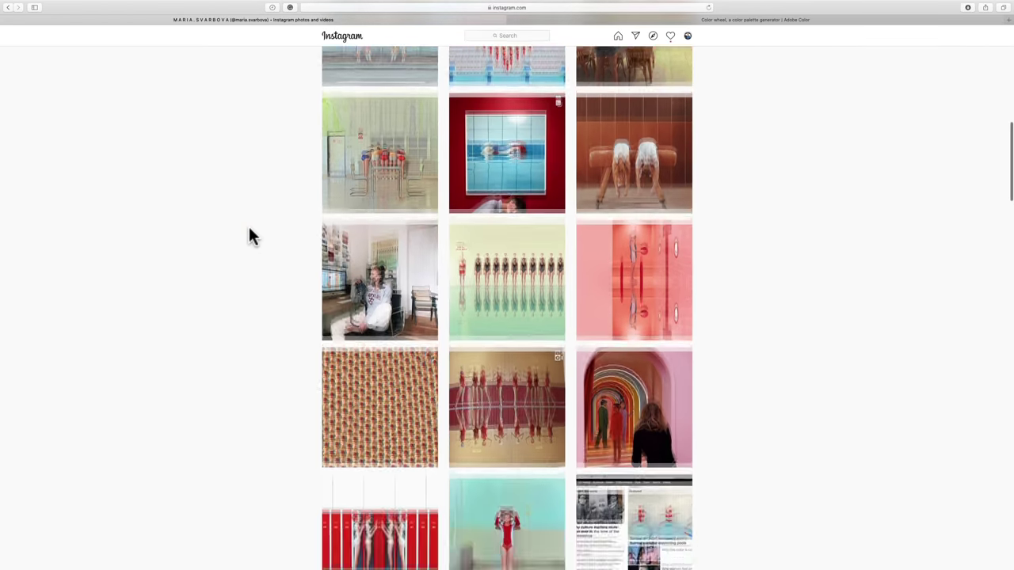
pyautogui.scroll(-5, 248, 231)
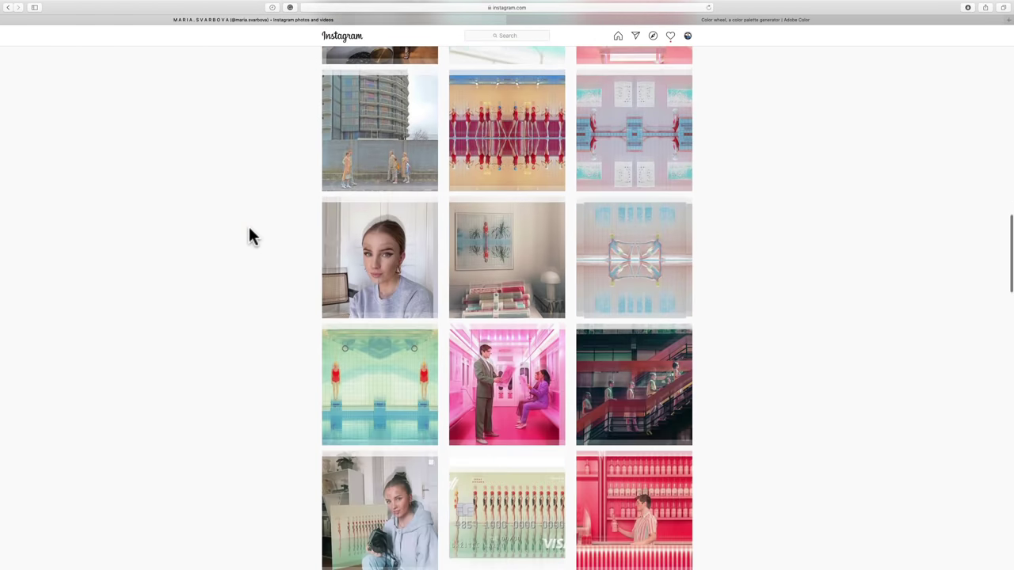
pyautogui.click(372, 248)
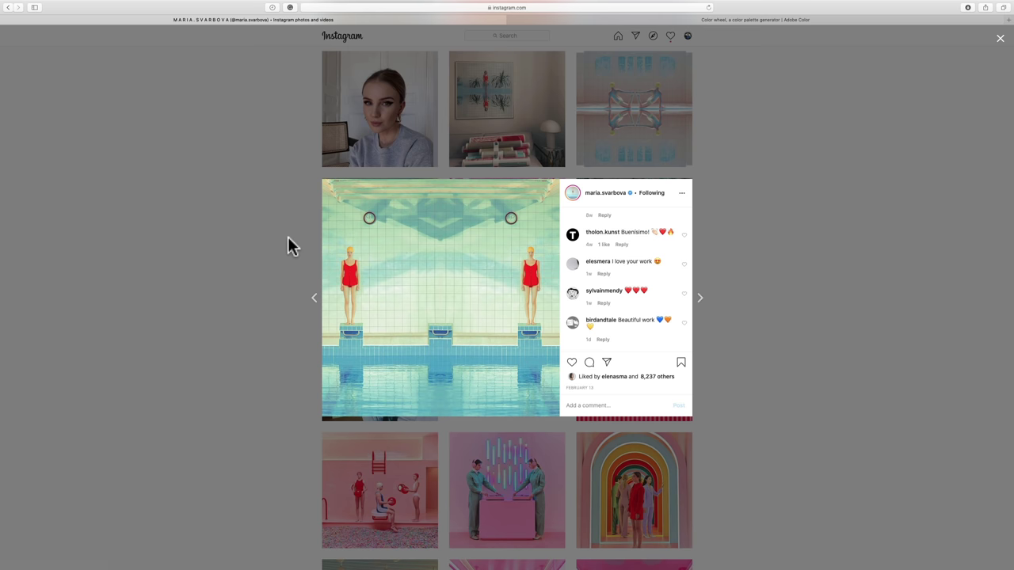
pyautogui.click(289, 238)
pyautogui.scroll(-5, 288, 238)
pyautogui.scroll(-7, 288, 245)
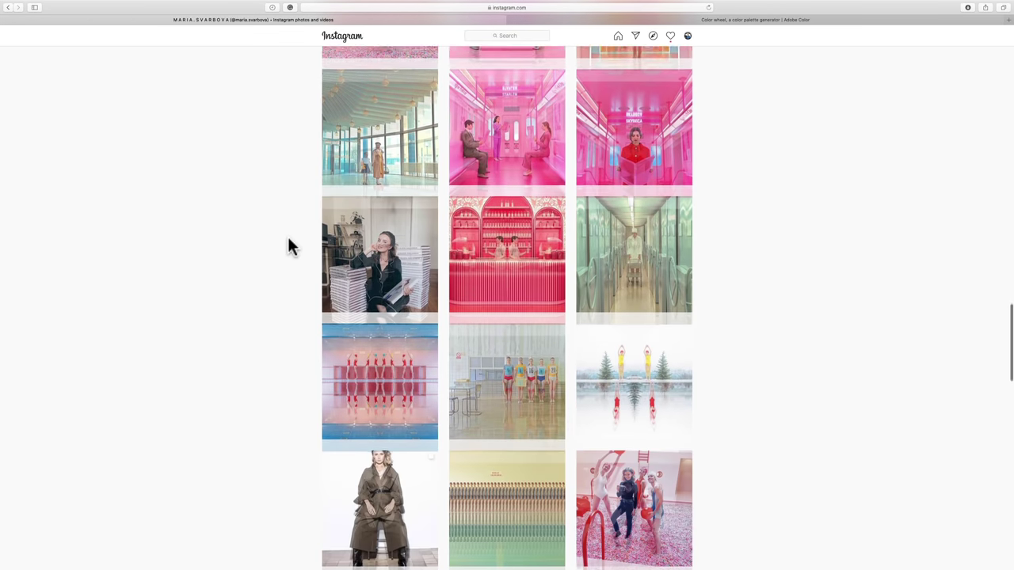
pyautogui.scroll(-3, 288, 244)
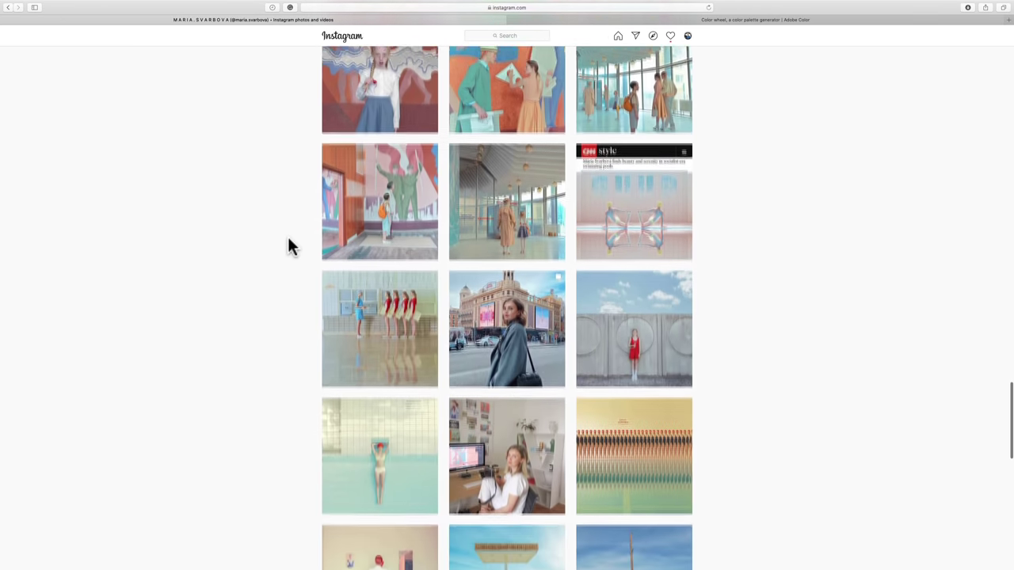
pyautogui.click(366, 298)
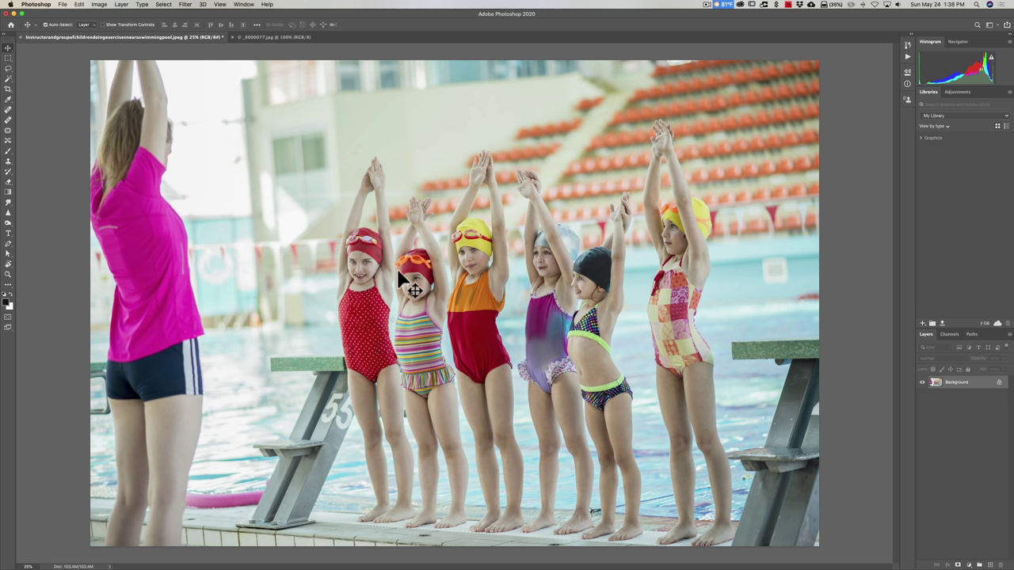
# - Open the Adobe Color Themes panel from Window > Extensions
pyautogui.click(245, 5)
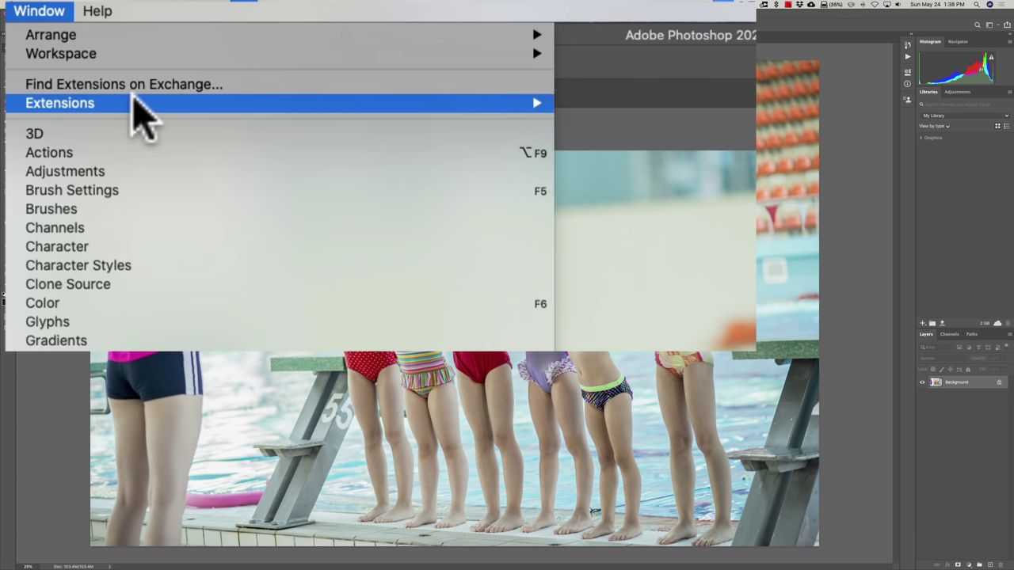
pyautogui.moveTo(427, 40)
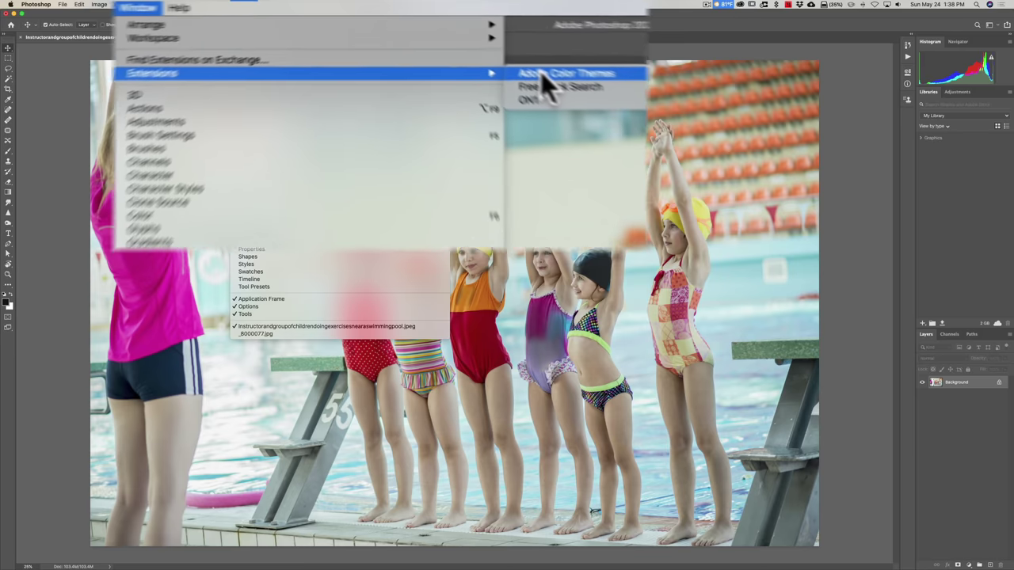
pyautogui.click(469, 39)
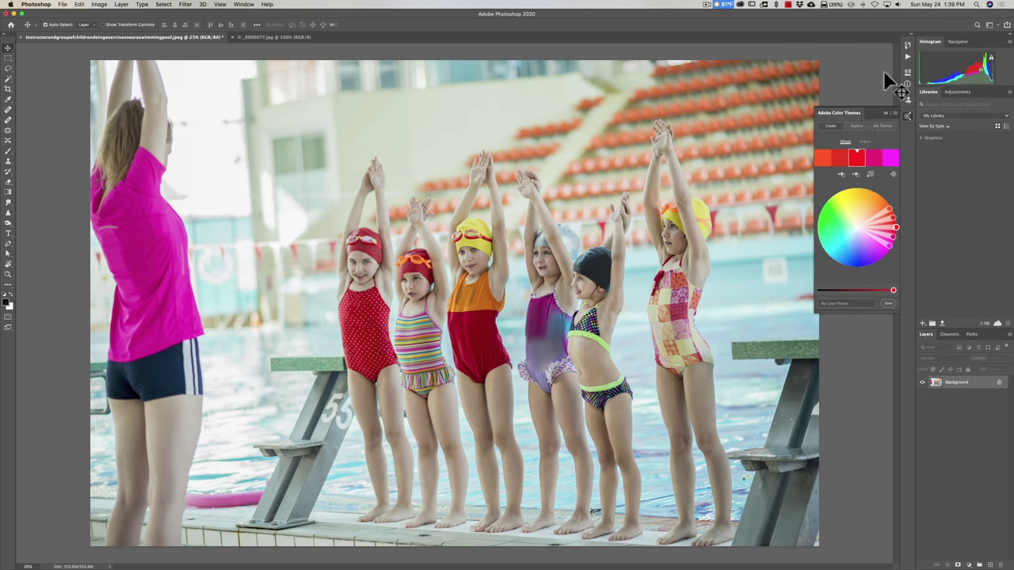
# - Look over the workspace layouts and dismiss them without changing anything
pyautogui.click(995, 25)
pyautogui.click(997, 26)
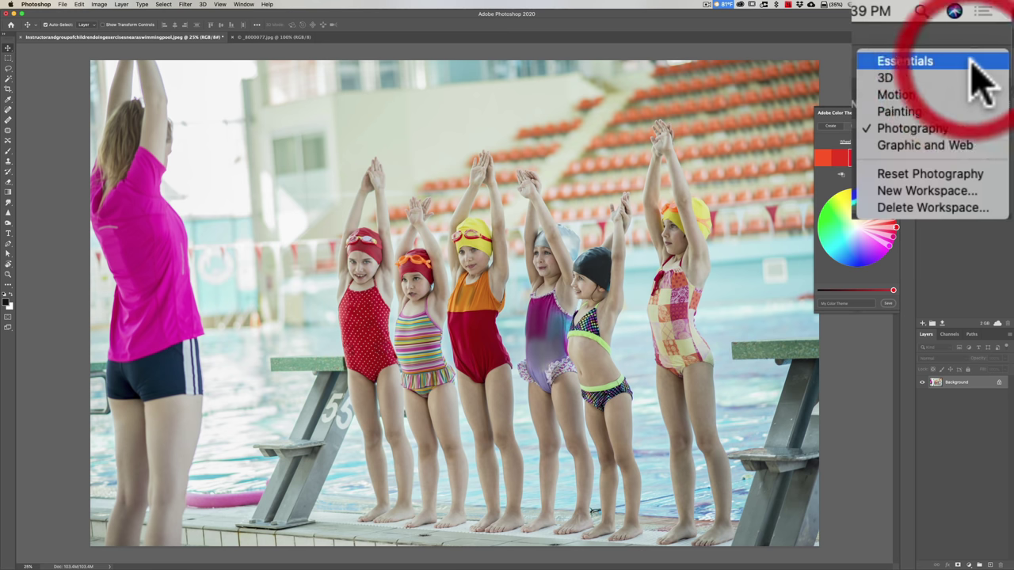
pyautogui.click(885, 23)
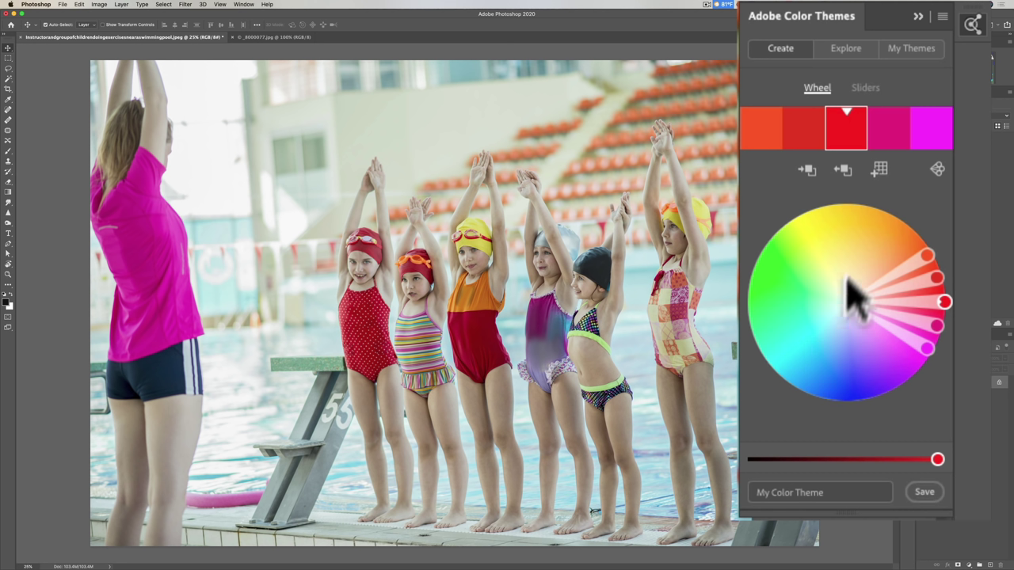
# - Apply the Complementary colour rule, drag the wheel toward reds and greens, then go to Explore
pyautogui.click(937, 169)
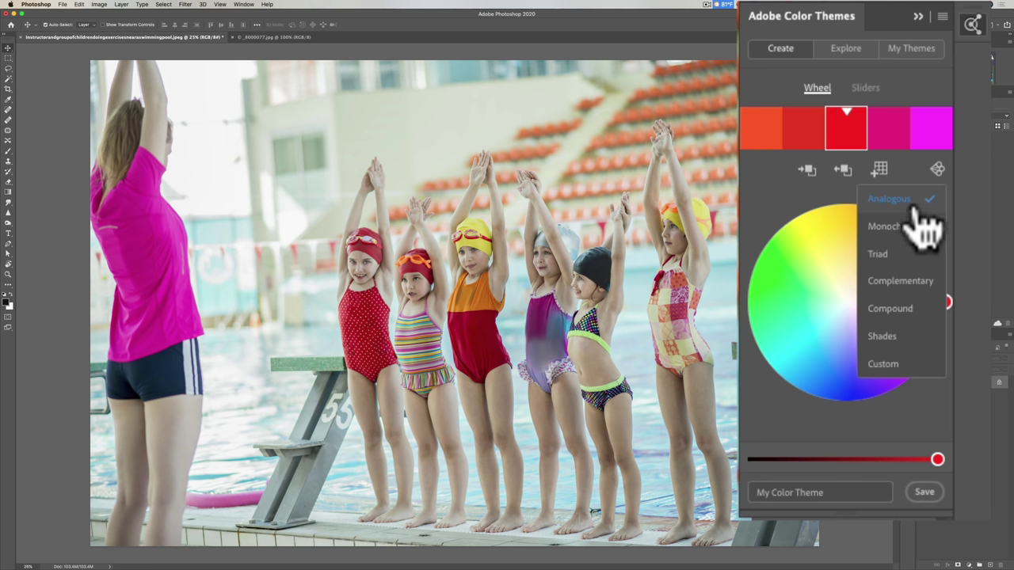
pyautogui.click(891, 282)
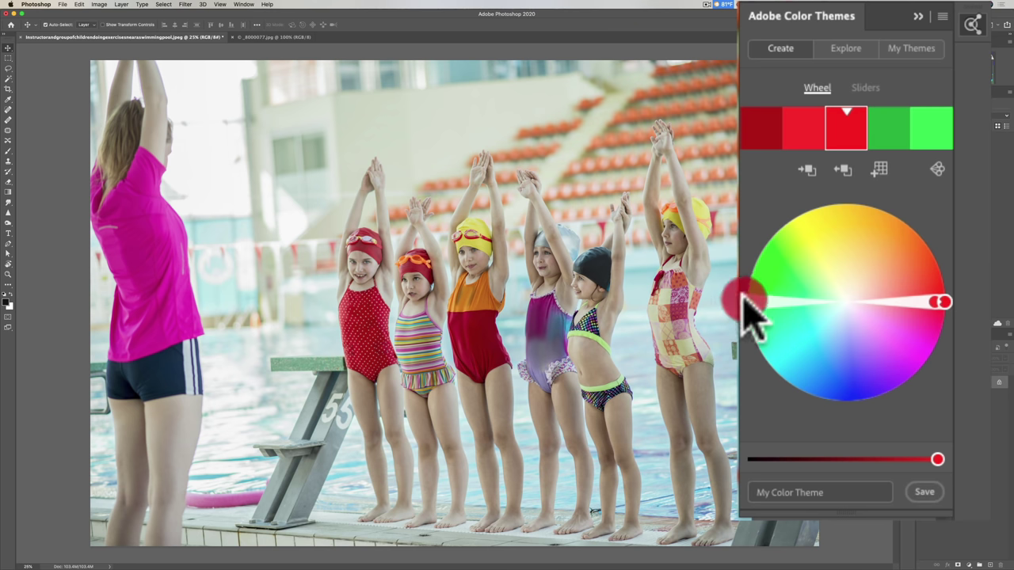
pyautogui.moveTo(747, 305); pyautogui.dragTo(754, 282)
pyautogui.moveTo(950, 323)
pyautogui.mouseDown()
pyautogui.moveTo(937, 335)
pyautogui.moveTo(942, 308)
pyautogui.moveTo(901, 306)
pyautogui.mouseUp()
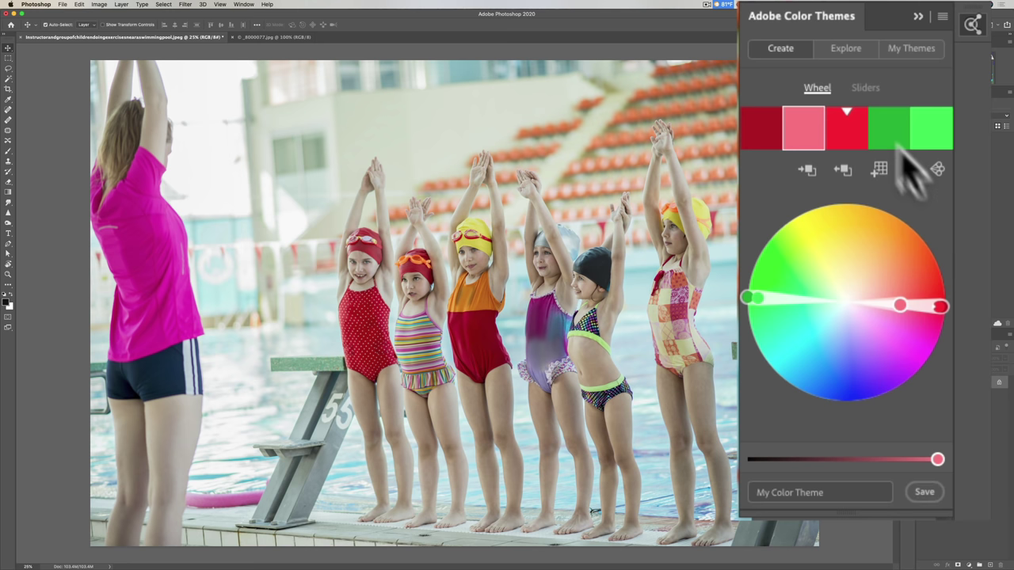
pyautogui.click(844, 51)
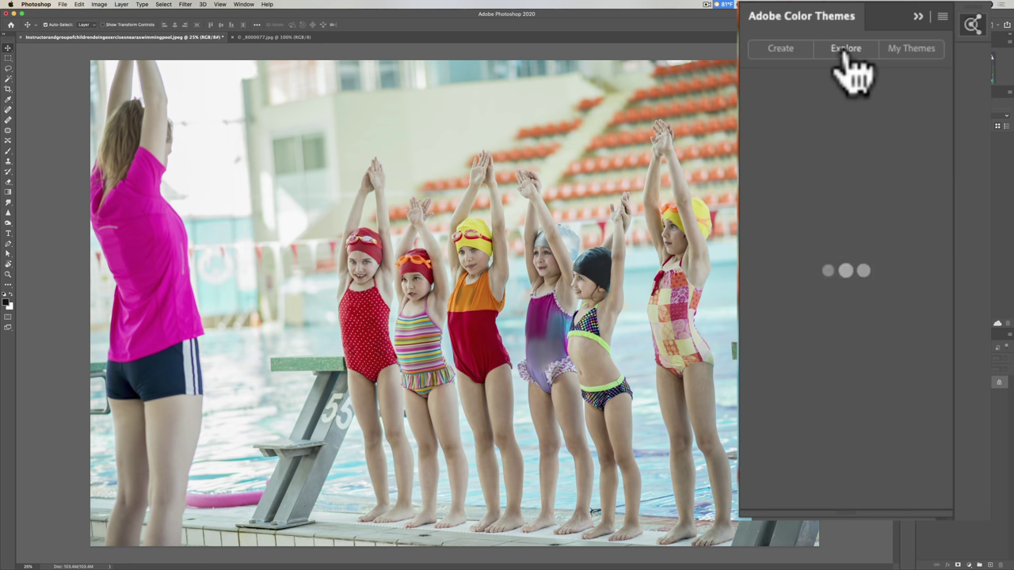
# - Search Explore themes for the photographer's name and scroll through the matching palettes
pyautogui.click(795, 85)
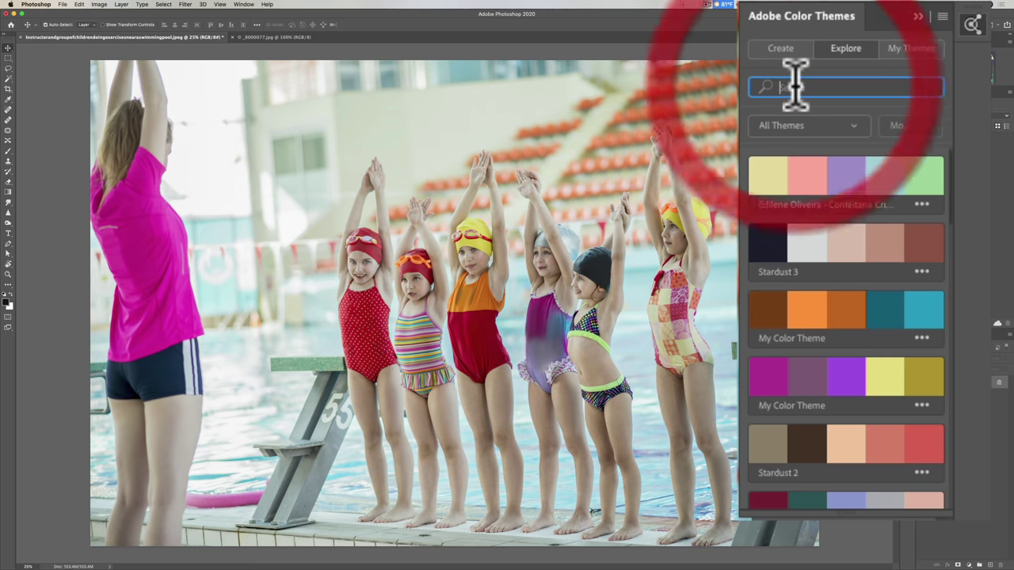
pyautogui.write('Maria Svarbova')
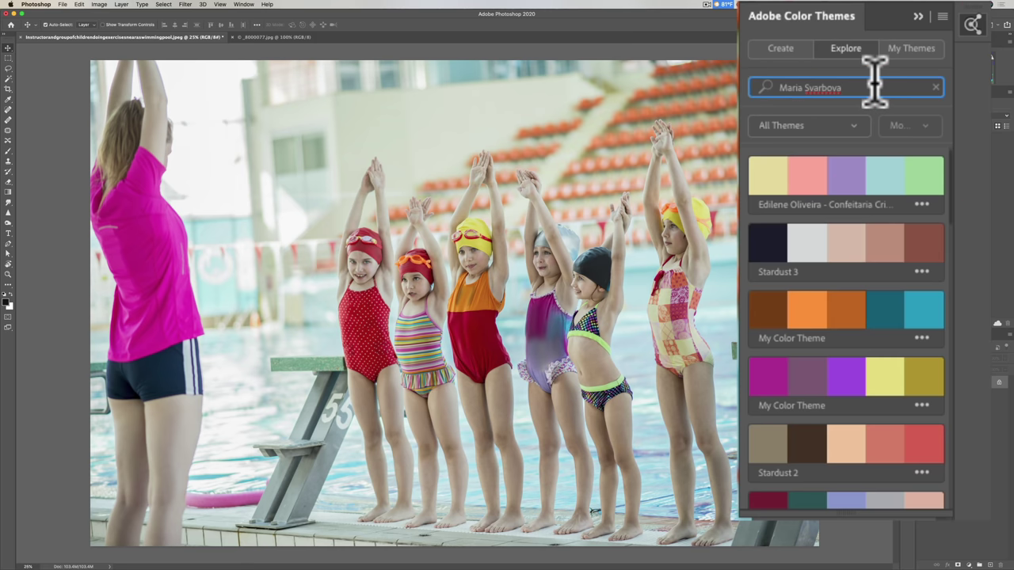
pyautogui.press('Return')
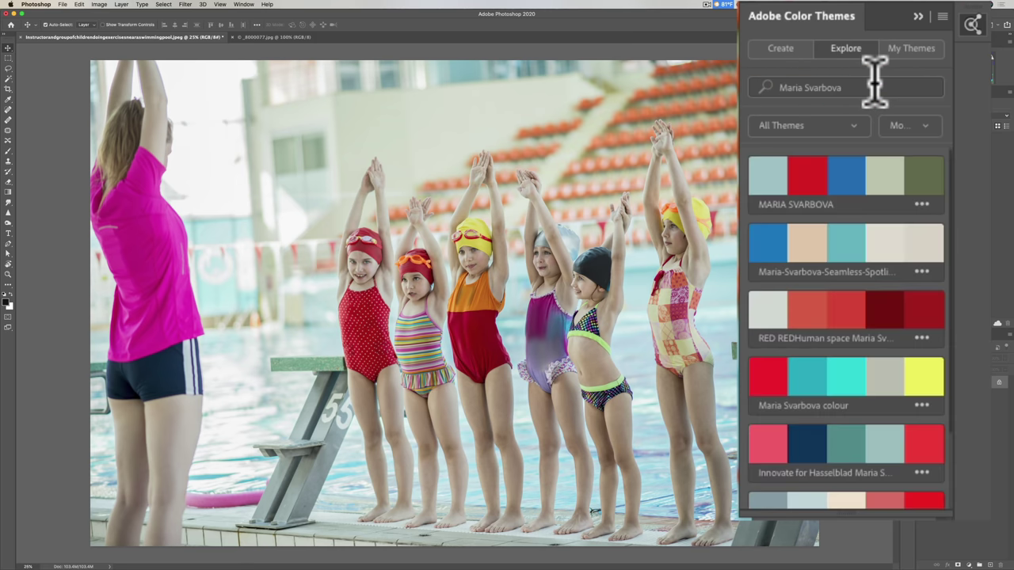
pyautogui.scroll(-5, 824, 359)
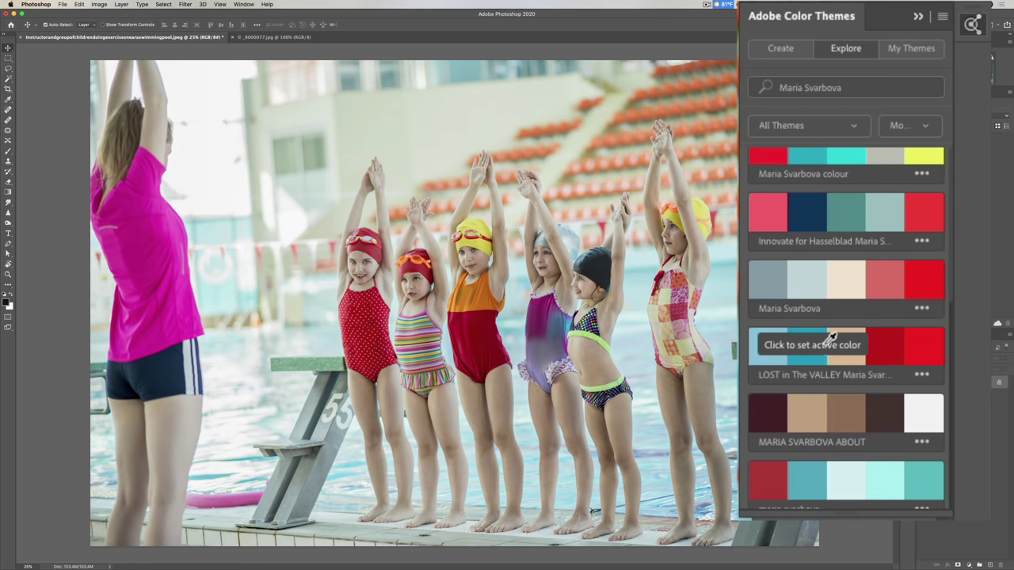
pyautogui.scroll(2, 824, 359)
pyautogui.scroll(-2, 824, 359)
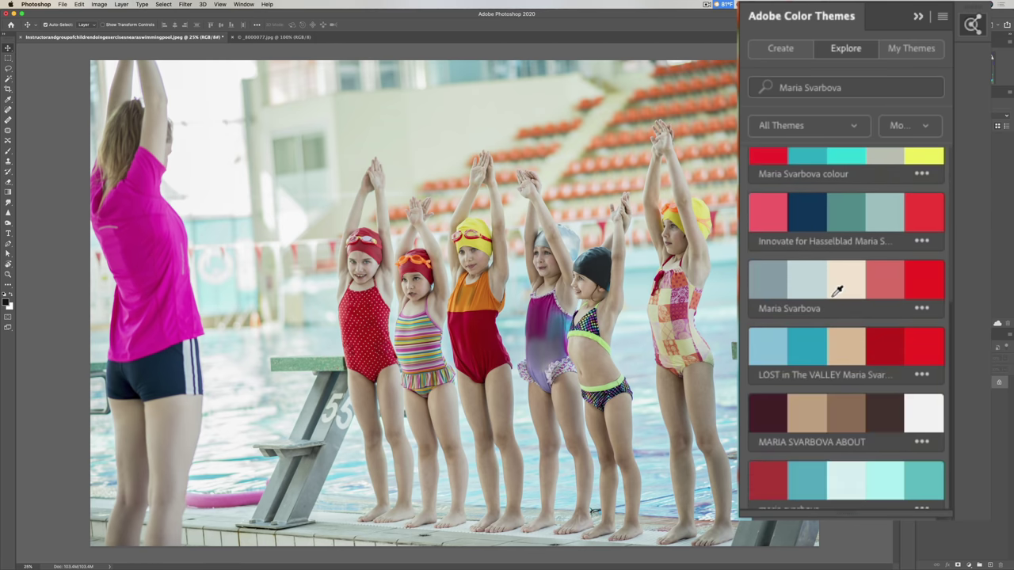
pyautogui.scroll(4, 837, 292)
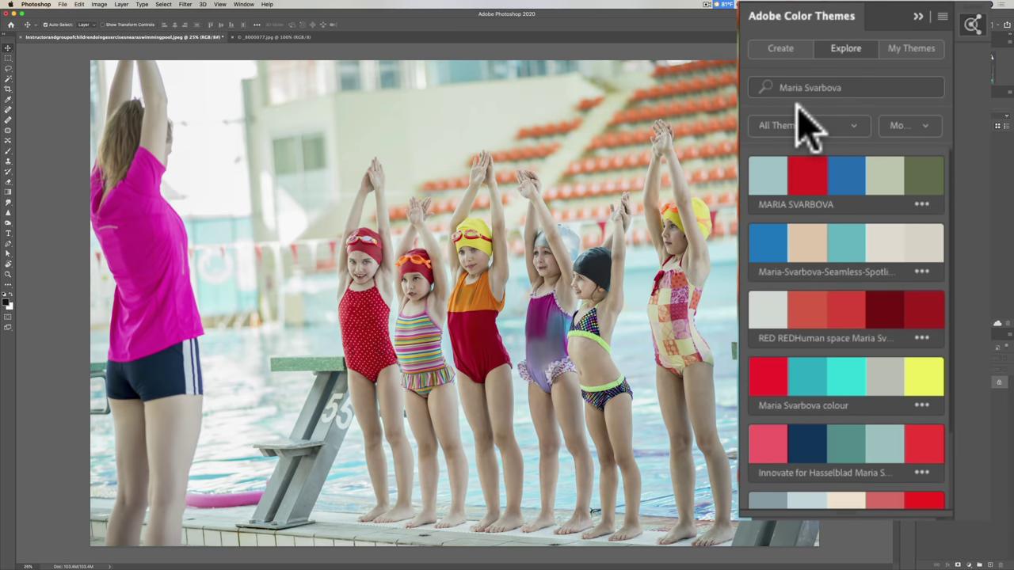
# - Bring the Adobe Color website forward and set Photoshop's themes panel to Create
pyautogui.hotkey('ctrl', 'Right')
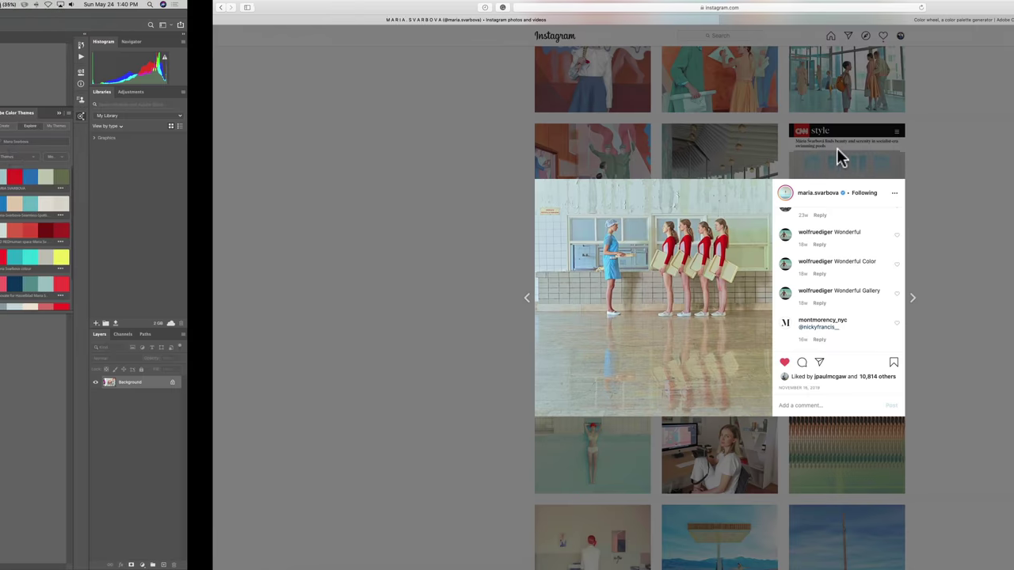
pyautogui.click(657, 22)
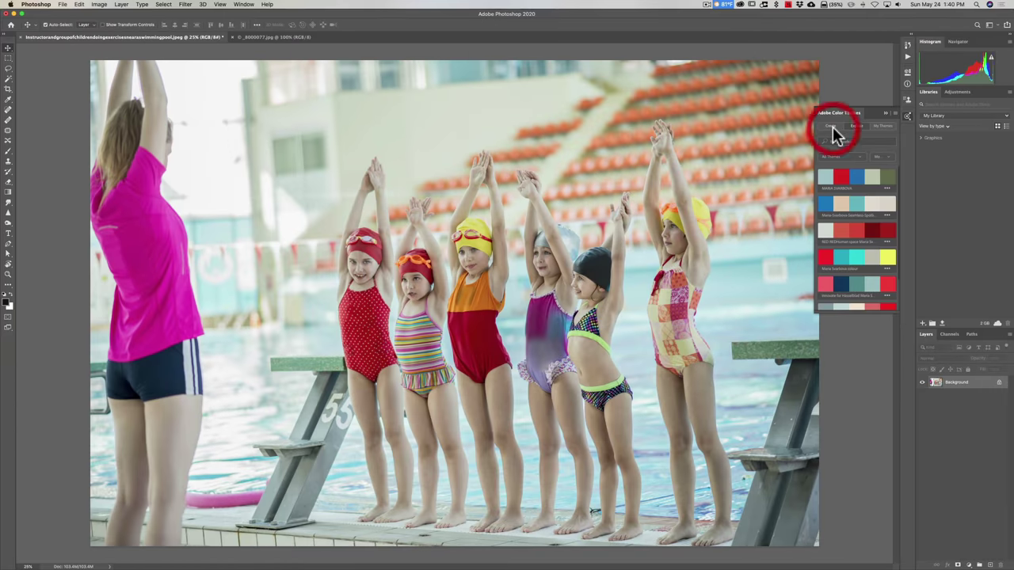
pyautogui.click(832, 127)
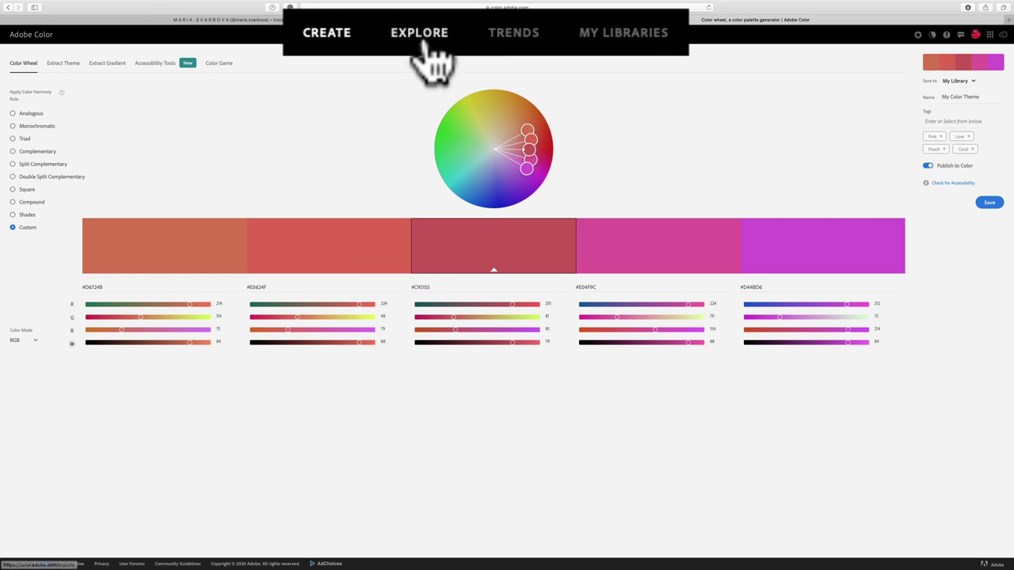
# - Search Adobe Color Explore for the photographer's name and download the Dining Room theme as ASE
pyautogui.click(458, 35)
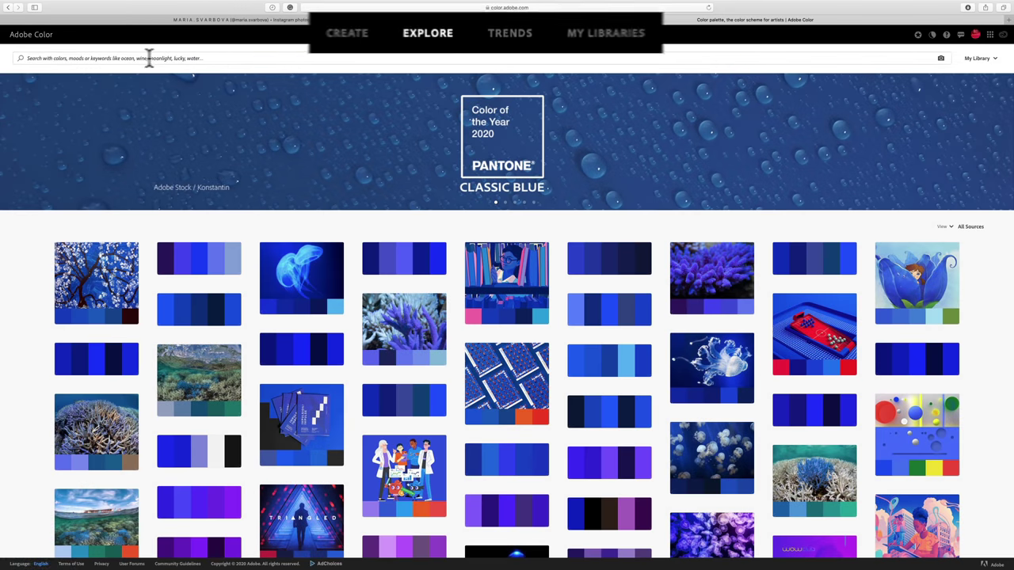
pyautogui.click(134, 58)
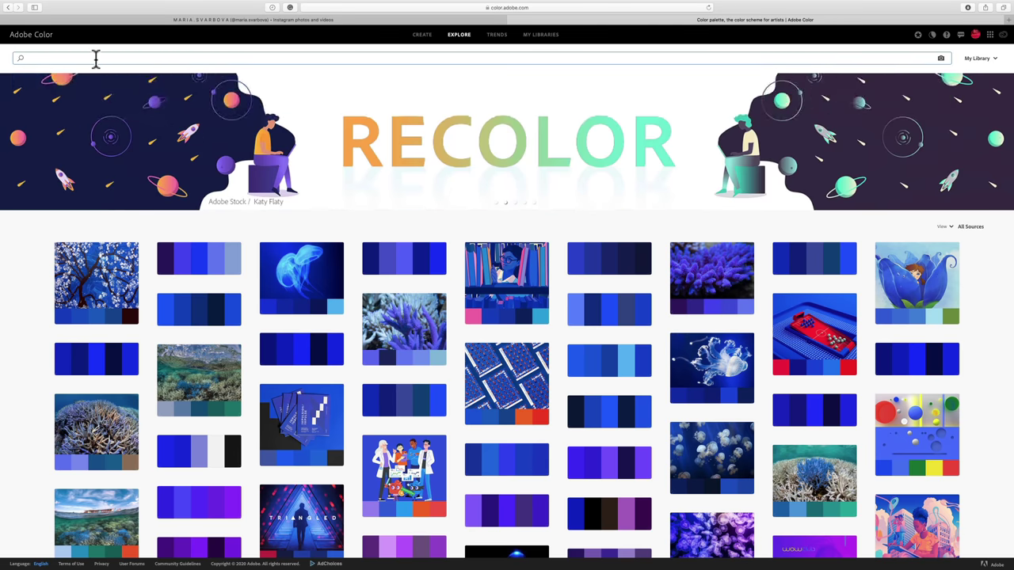
pyautogui.write('Maria Svarbova')
pyautogui.press('Return')
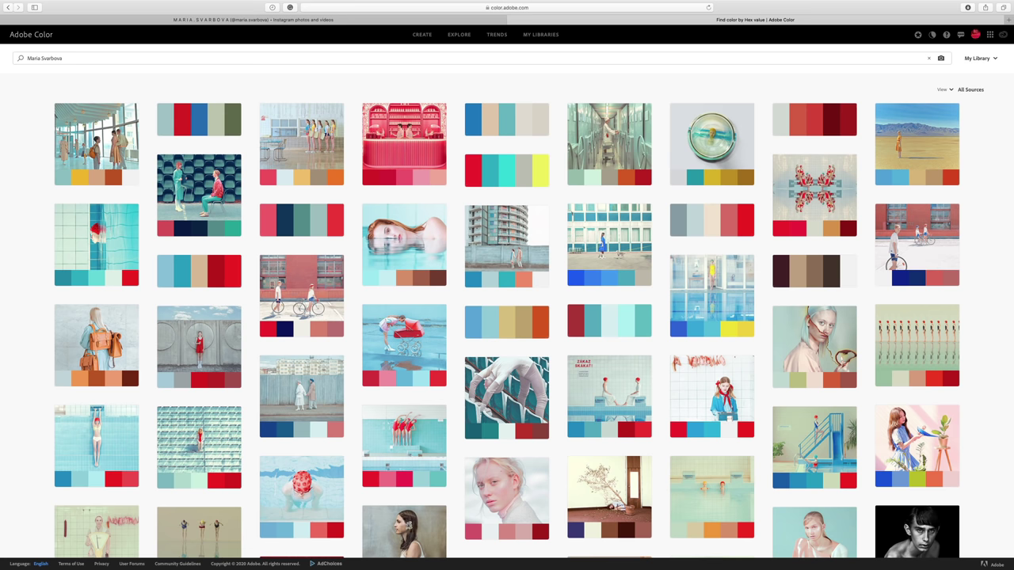
pyautogui.moveTo(239, 123)
pyautogui.click(294, 147)
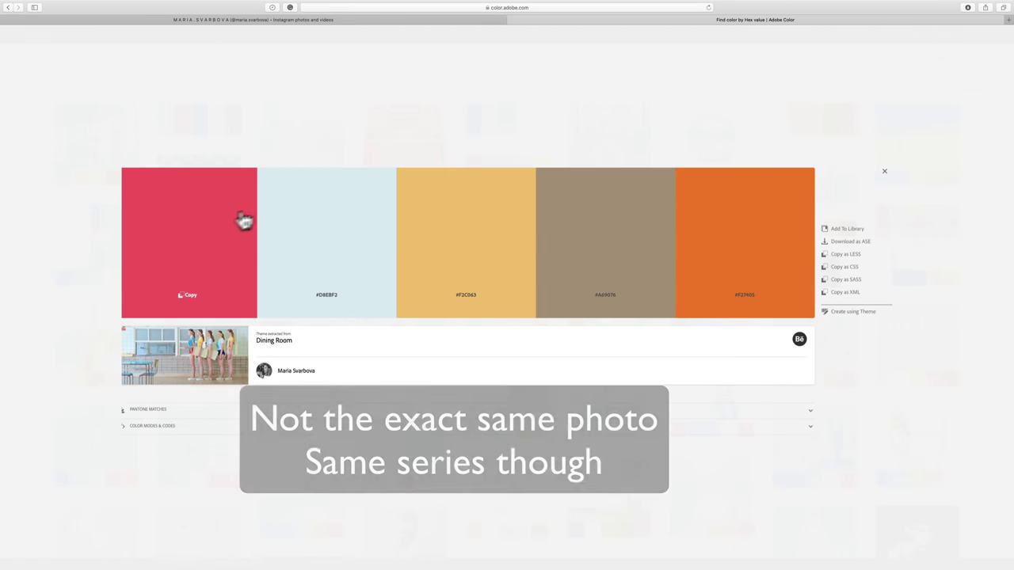
pyautogui.moveTo(717, 198)
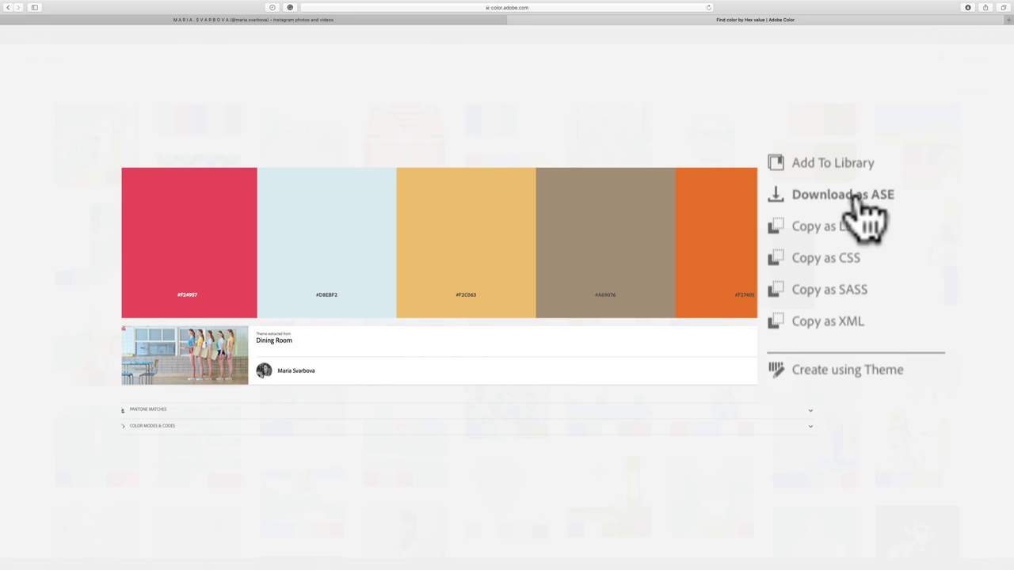
pyautogui.click(854, 244)
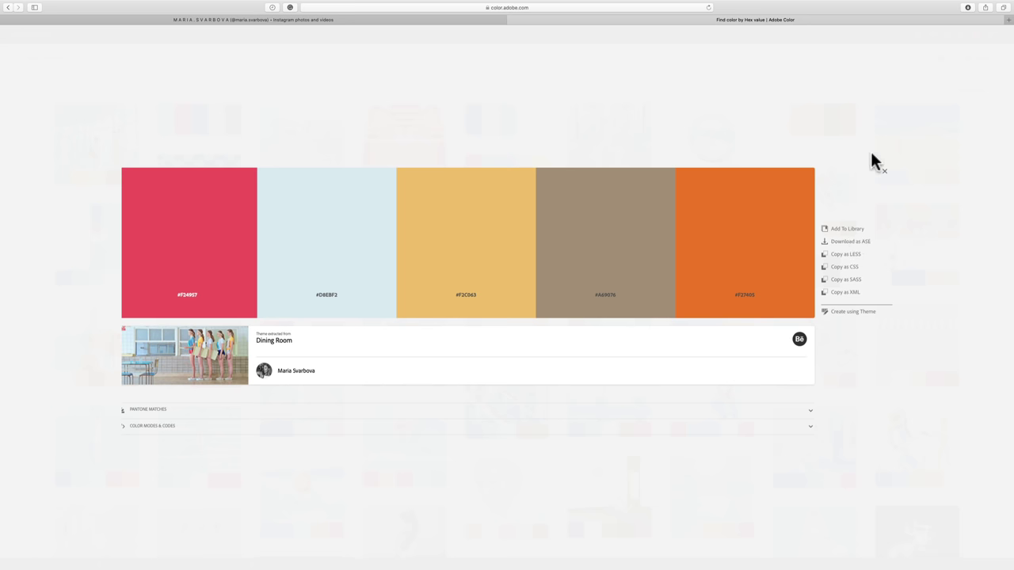
pyautogui.click(884, 173)
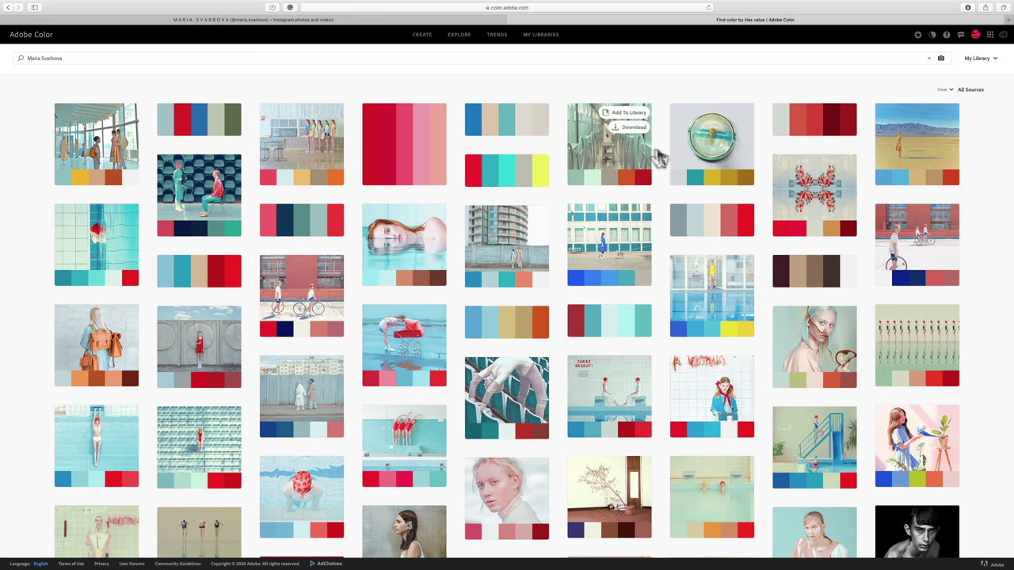
# - Browse the Hedda Gabler, Dining Room and red, teal and yellow palette details
pyautogui.click(401, 251)
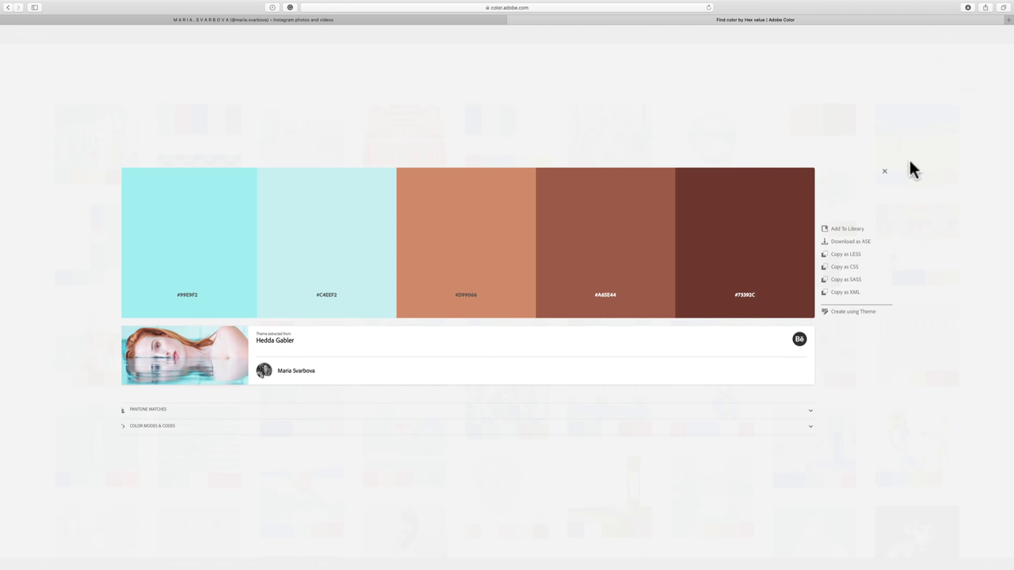
pyautogui.click(885, 172)
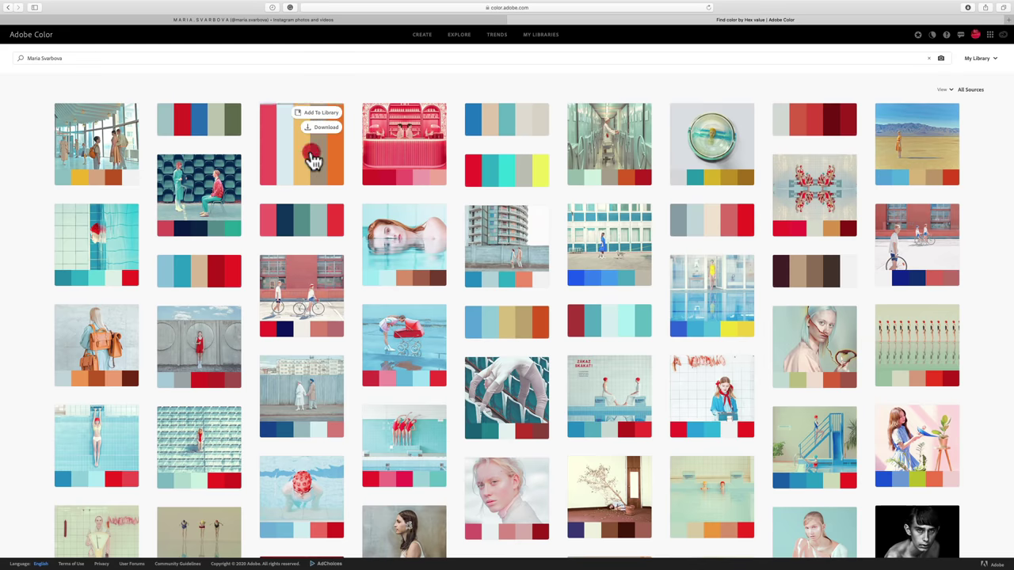
pyautogui.click(309, 127)
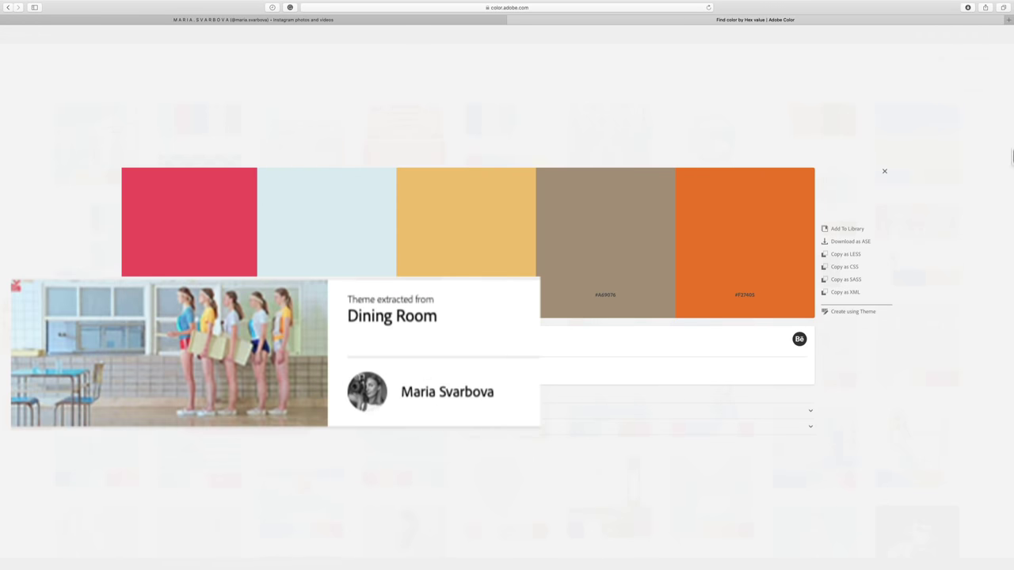
pyautogui.click(883, 171)
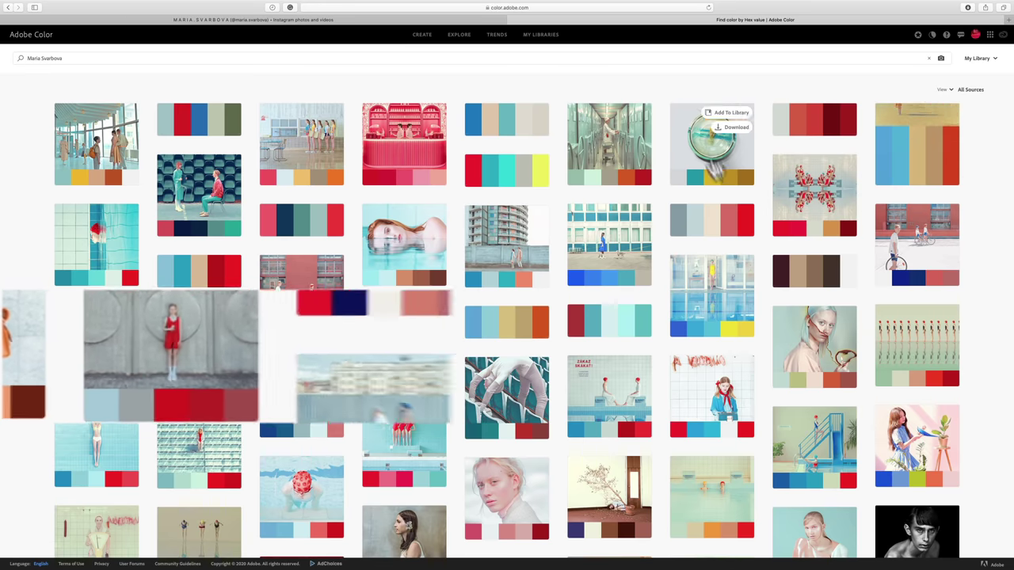
pyautogui.moveTo(911, 166)
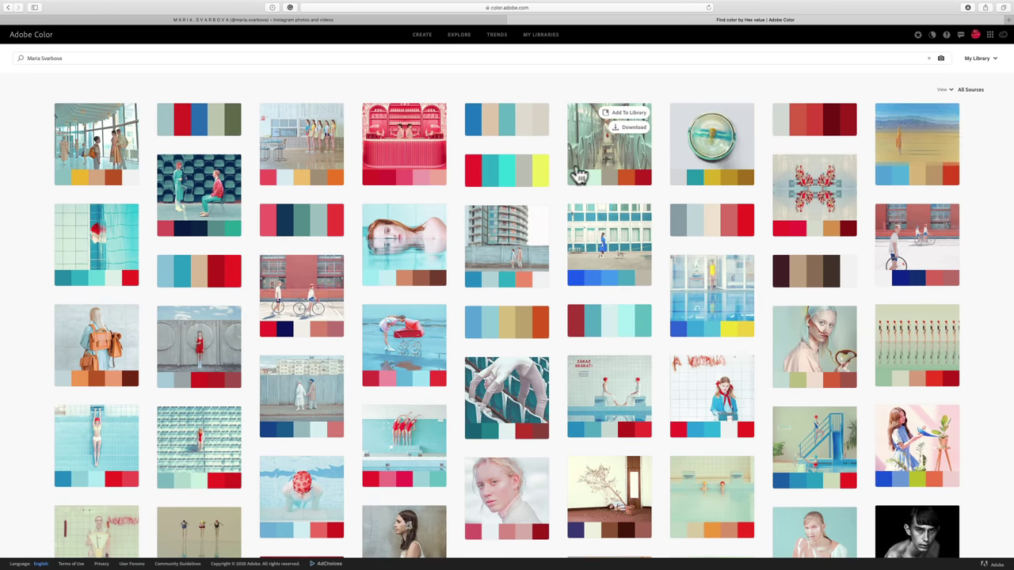
pyautogui.click(493, 163)
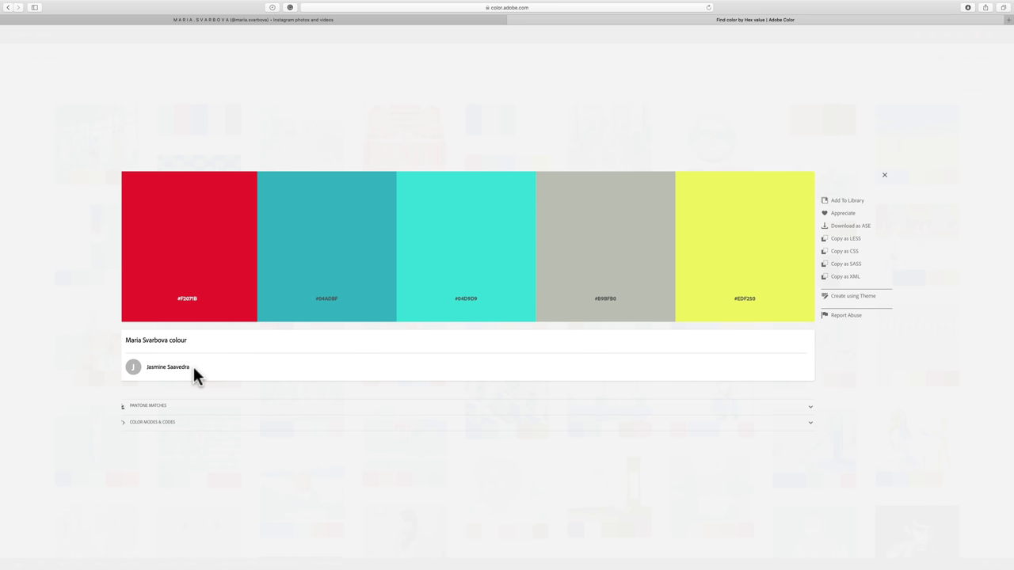
pyautogui.click(884, 175)
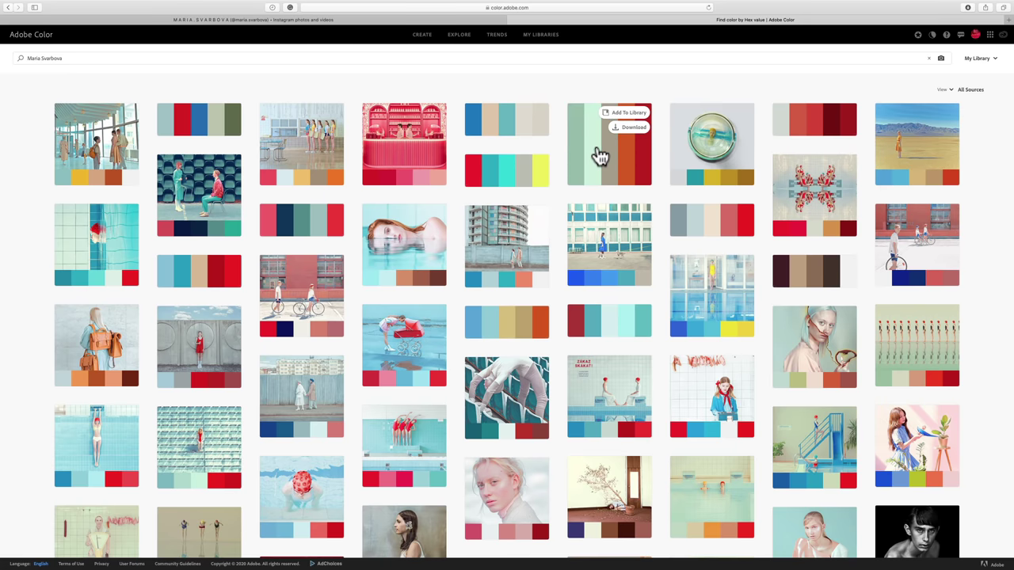
# - Filter the Explore results to Creative Projects and scroll through them
pyautogui.click(970, 92)
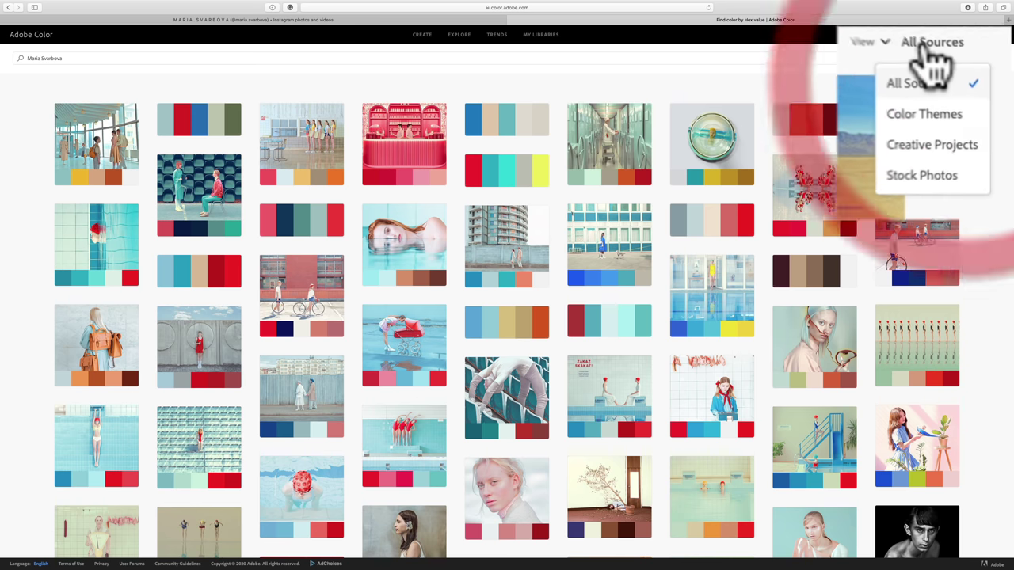
pyautogui.click(931, 146)
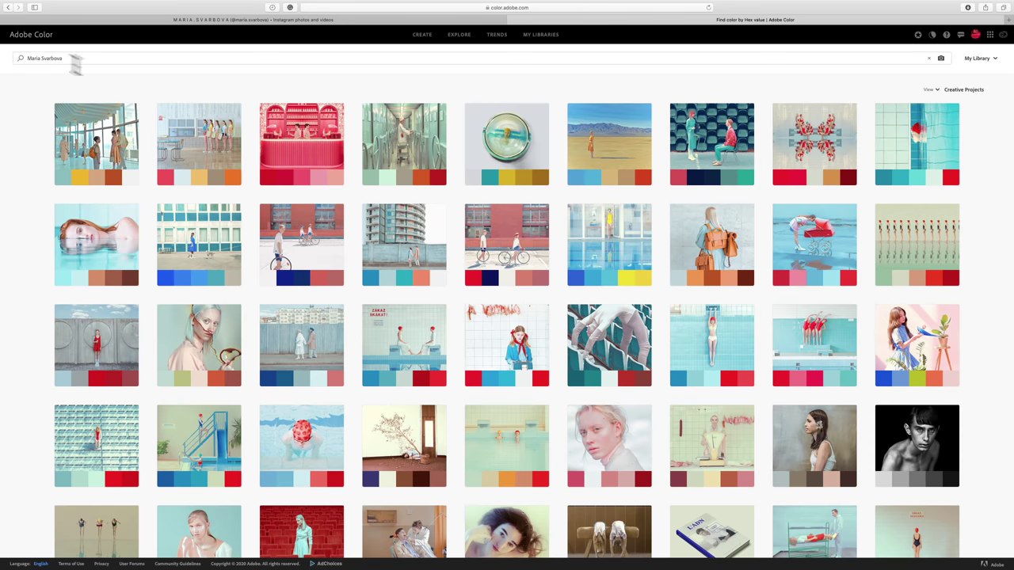
pyautogui.scroll(-5, 523, 237)
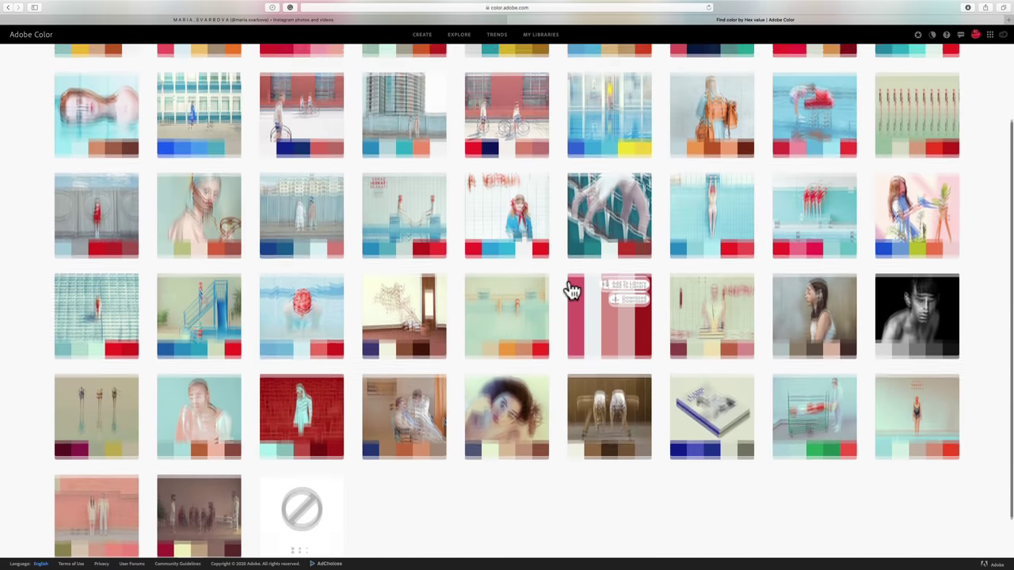
pyautogui.scroll(4, 572, 292)
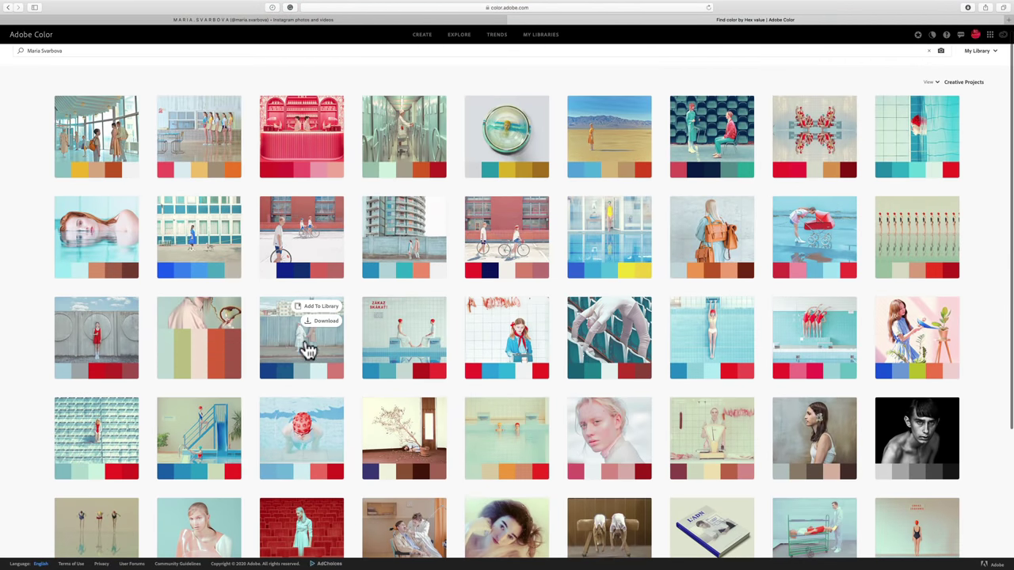
pyautogui.scroll(2, 705, 167)
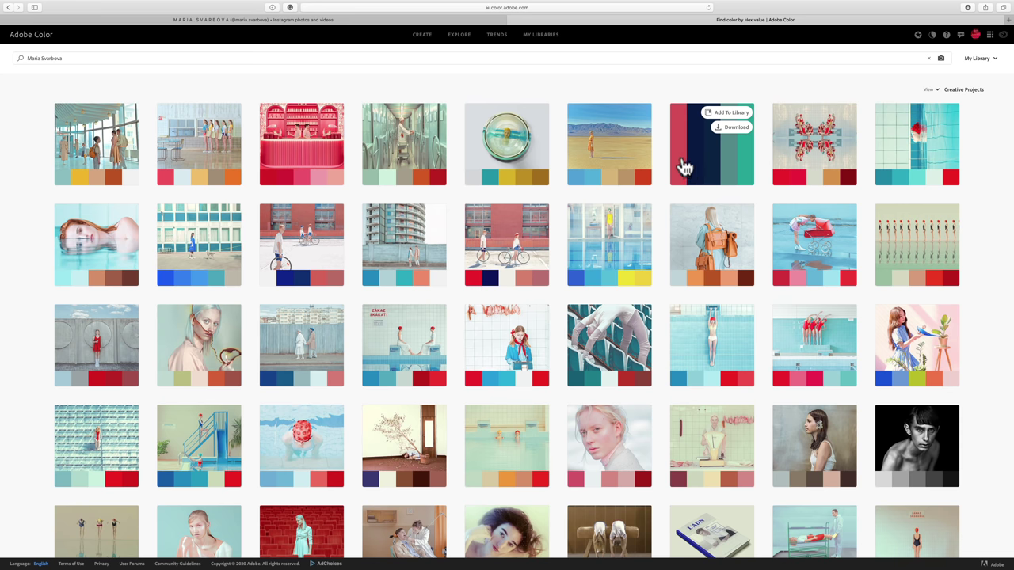
# - Hide Photoshop and drag the downloaded ASE file from Downloads onto the desktop
pyautogui.hotkey('ctrl', 'Left')
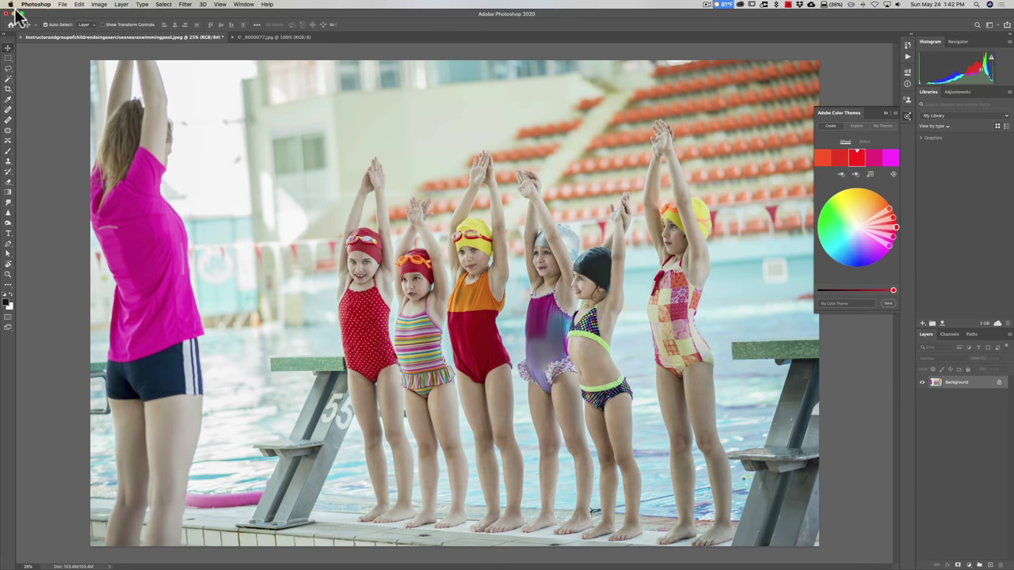
pyautogui.click(9, 14)
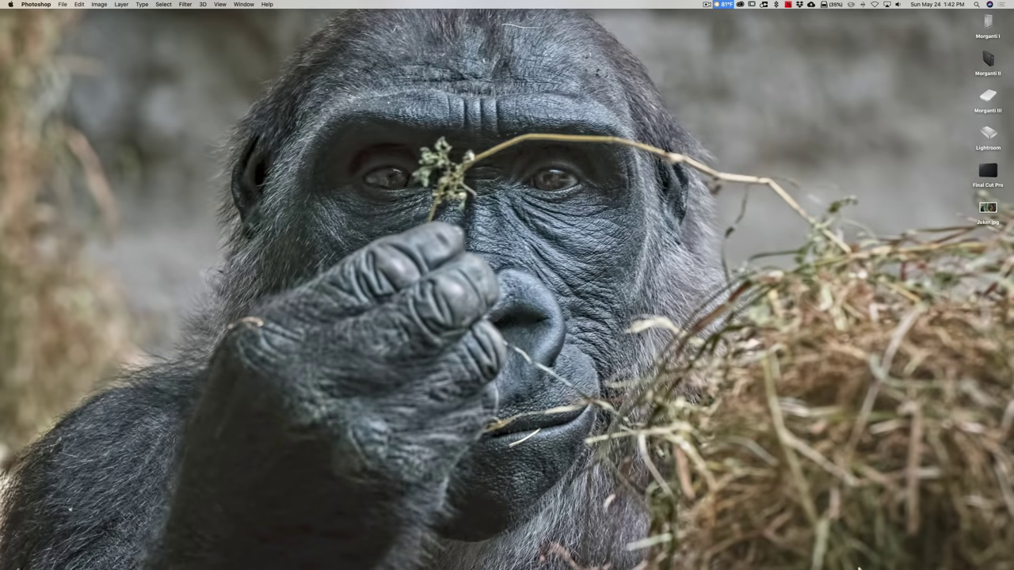
pyautogui.click(897, 549)
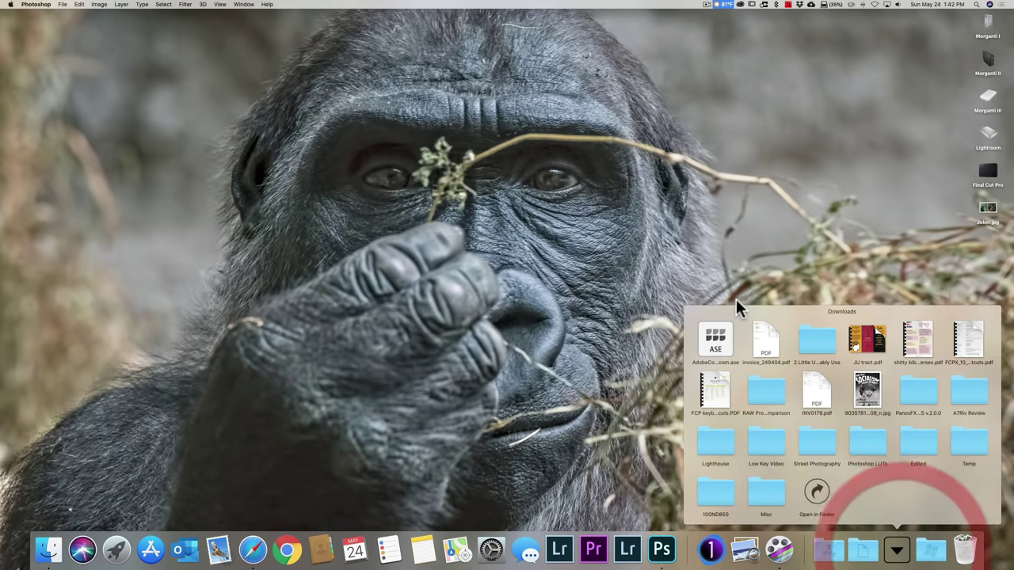
pyautogui.moveTo(715, 339); pyautogui.dragTo(884, 63)
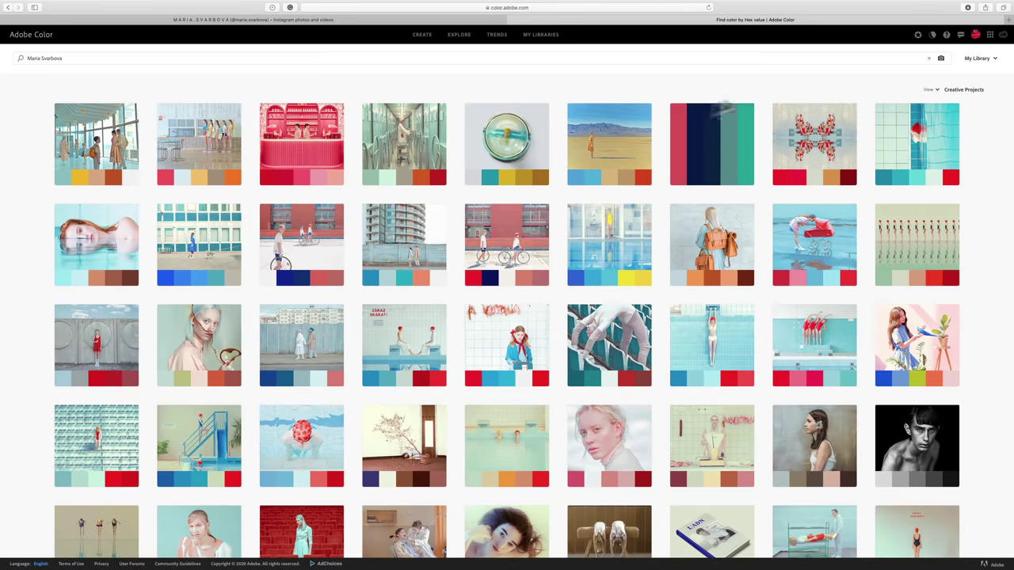
# - Reopen the Dining Room theme to recheck its source photo, then close it
pyautogui.click(203, 135)
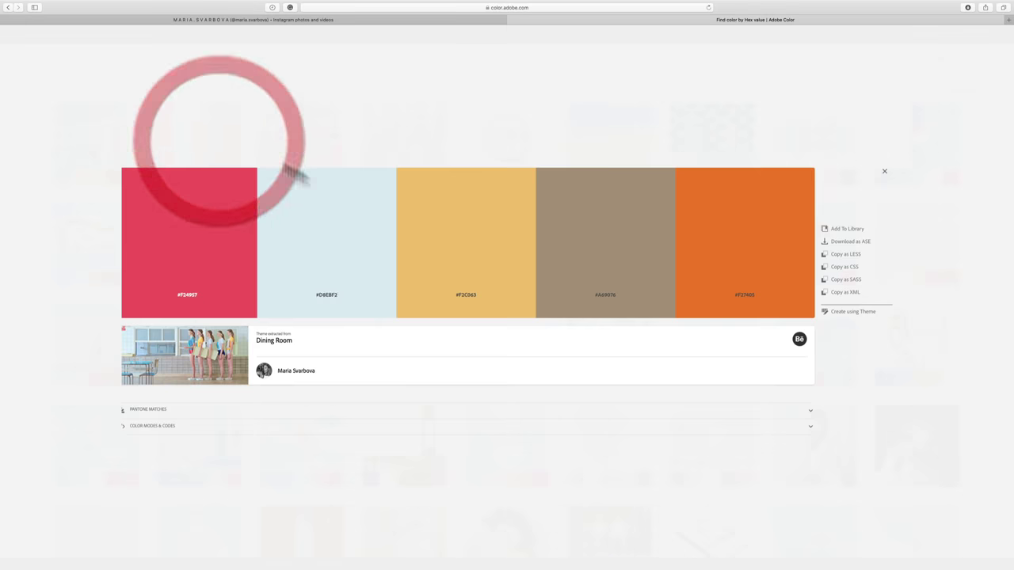
pyautogui.moveTo(293, 345)
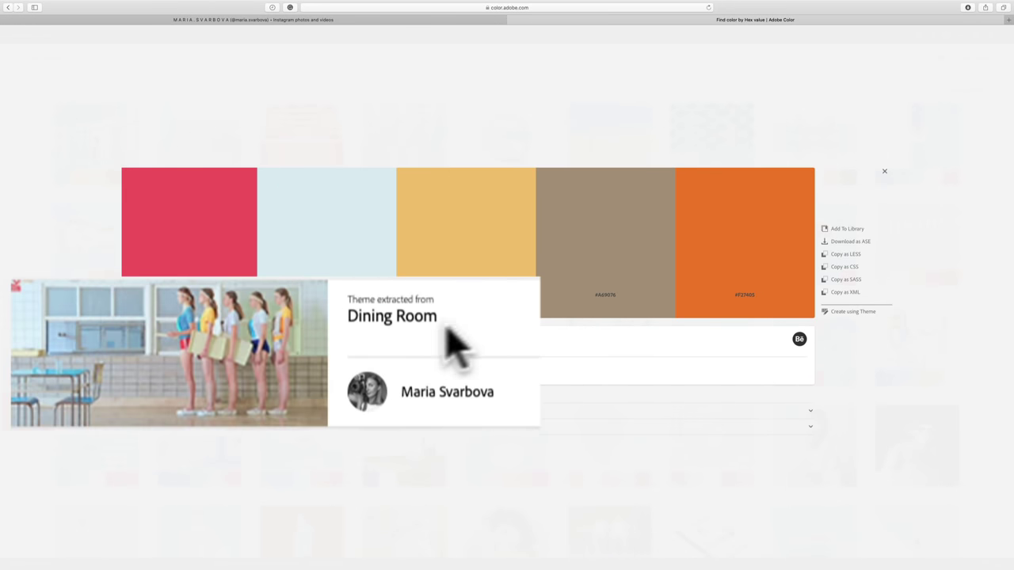
pyautogui.click(885, 172)
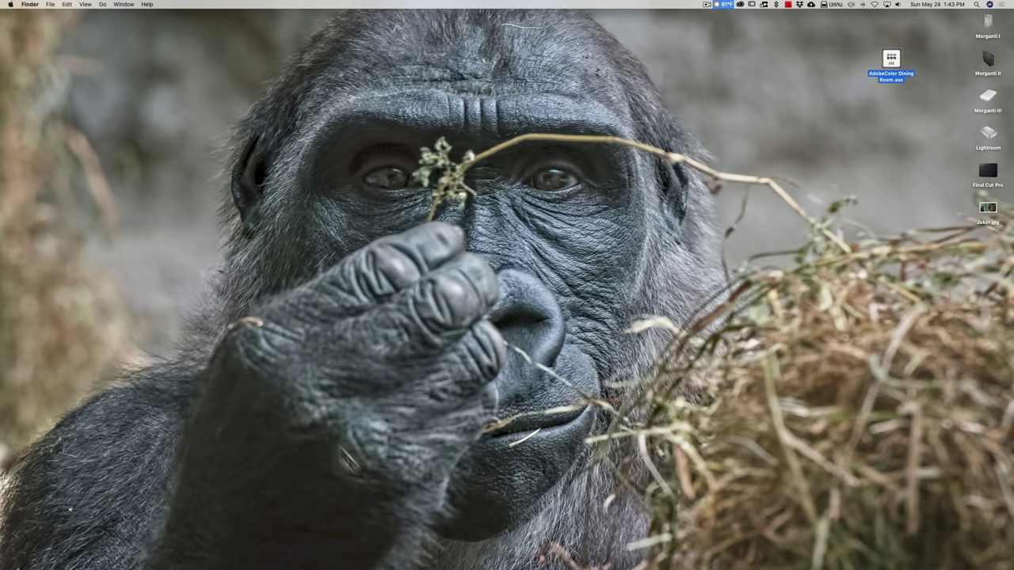
pyautogui.moveTo(677, 564)
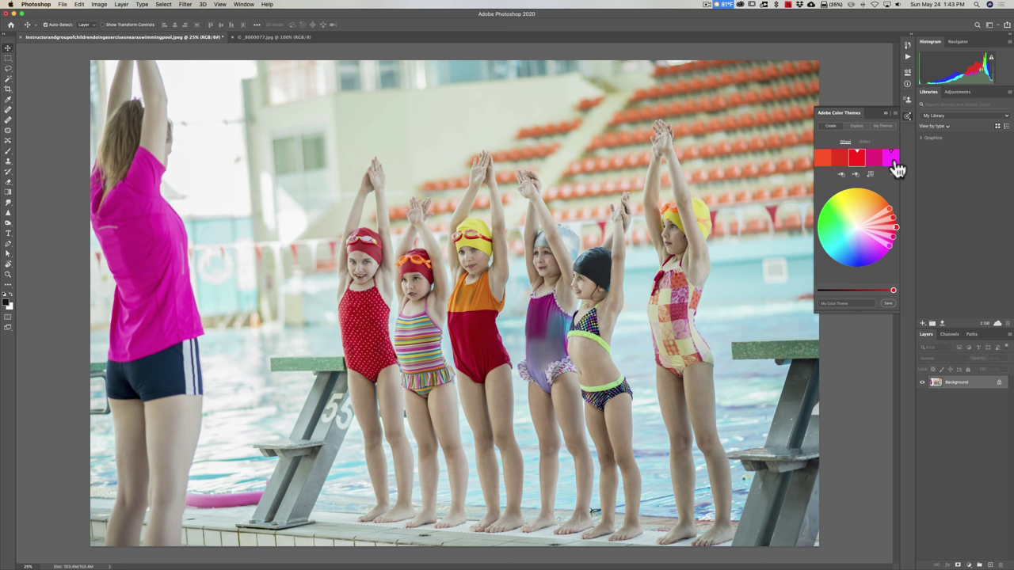
# - Close the Adobe Color Themes panel and show the Swatches panel
pyautogui.click(886, 112)
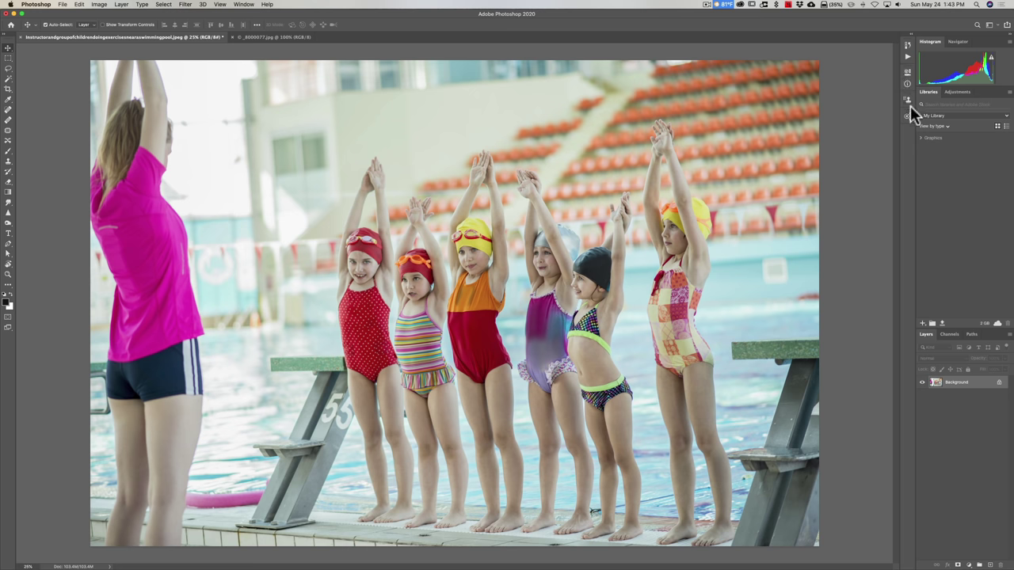
pyautogui.click(243, 5)
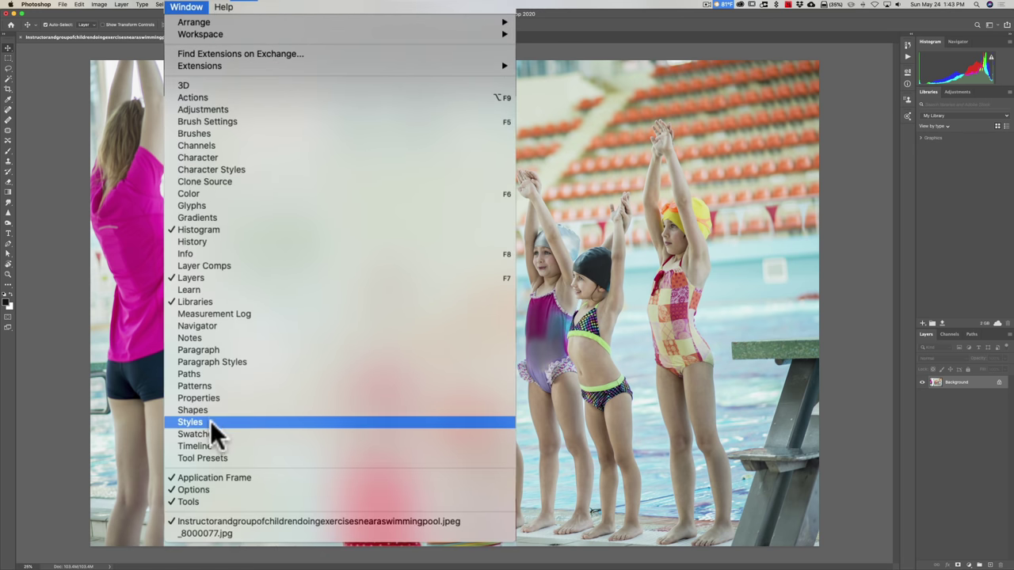
pyautogui.click(215, 435)
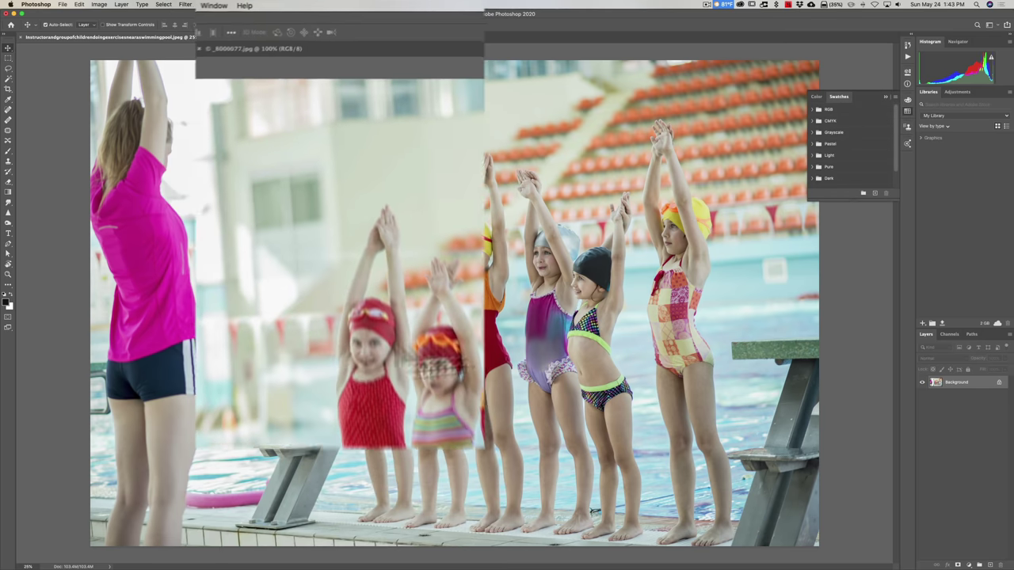
pyautogui.scroll(-2, 849, 176)
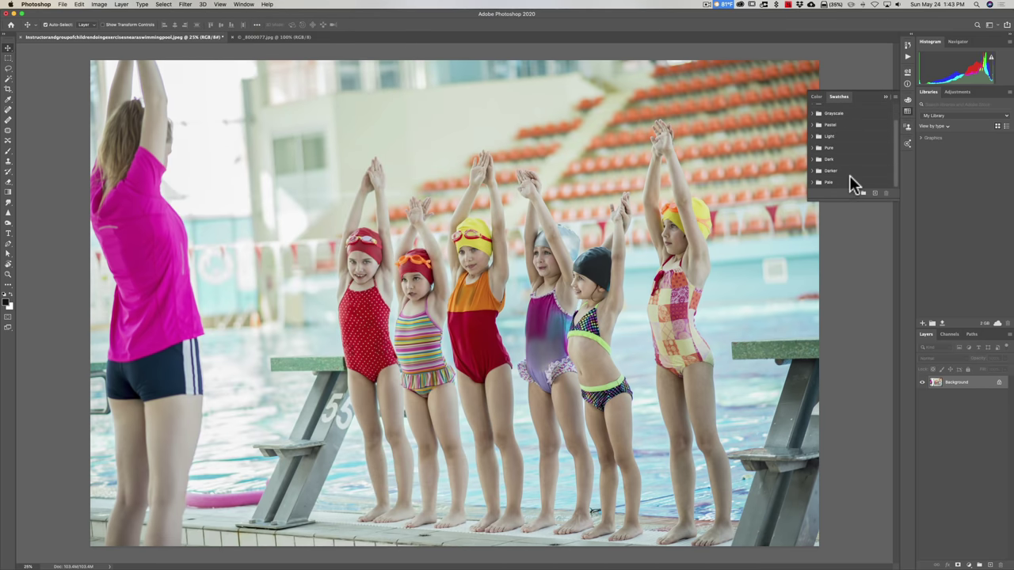
pyautogui.scroll(2, 850, 175)
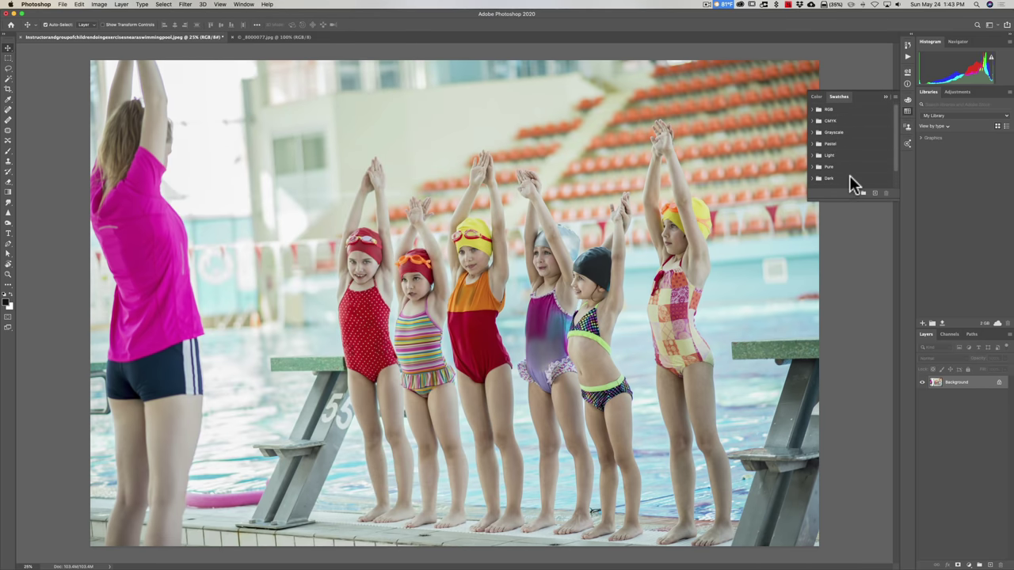
# - Import AdobeColor Dining Room.ase into the Swatches panel as a new swatch group
pyautogui.click(895, 98)
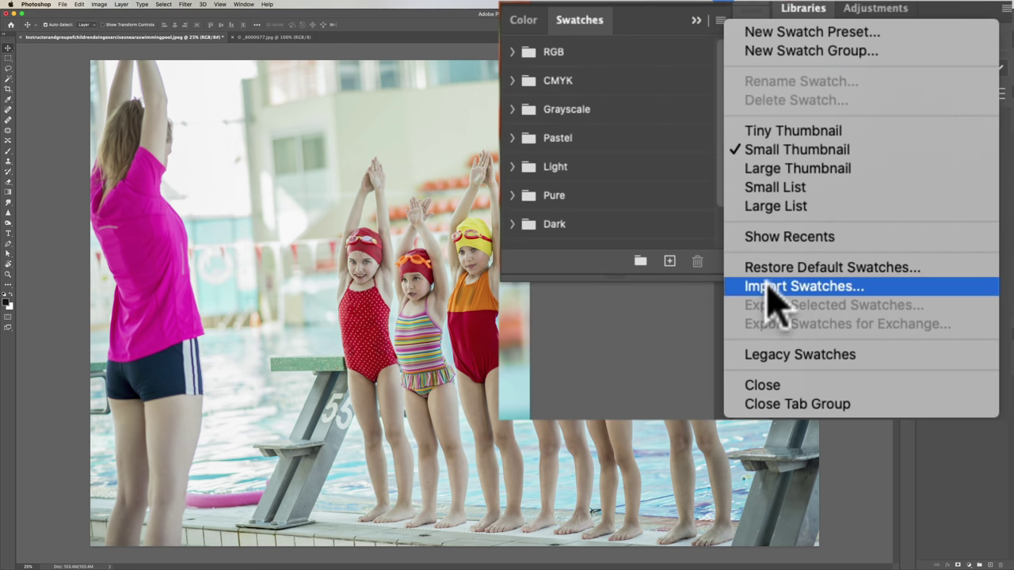
pyautogui.click(934, 202)
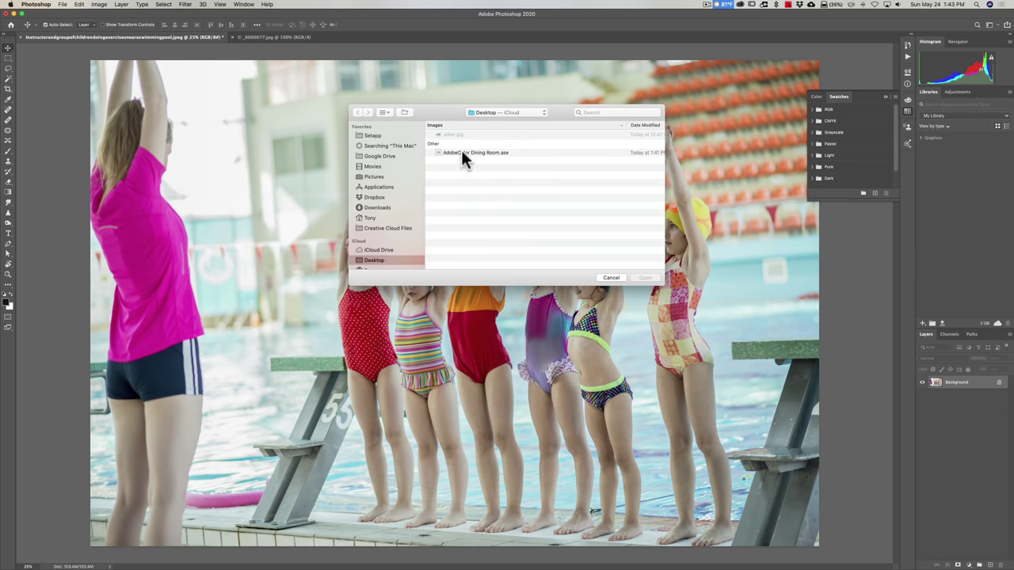
pyautogui.click(462, 152)
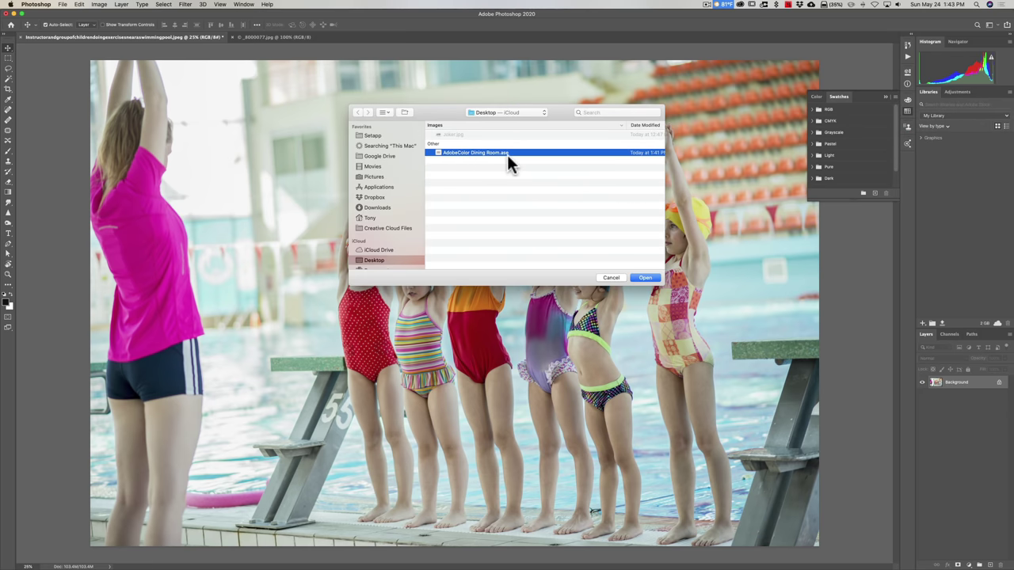
pyautogui.click(645, 278)
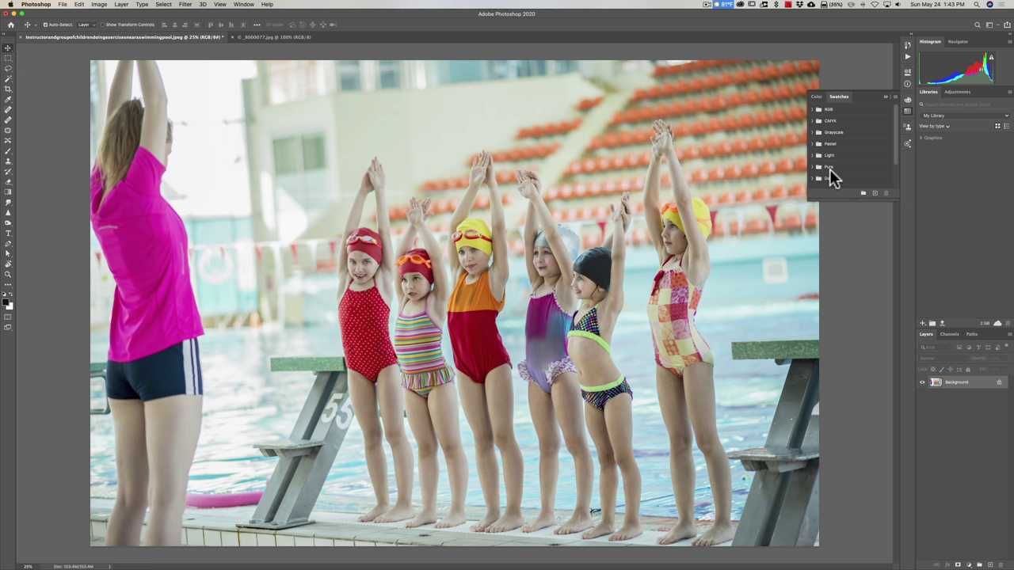
pyautogui.scroll(-3, 830, 174)
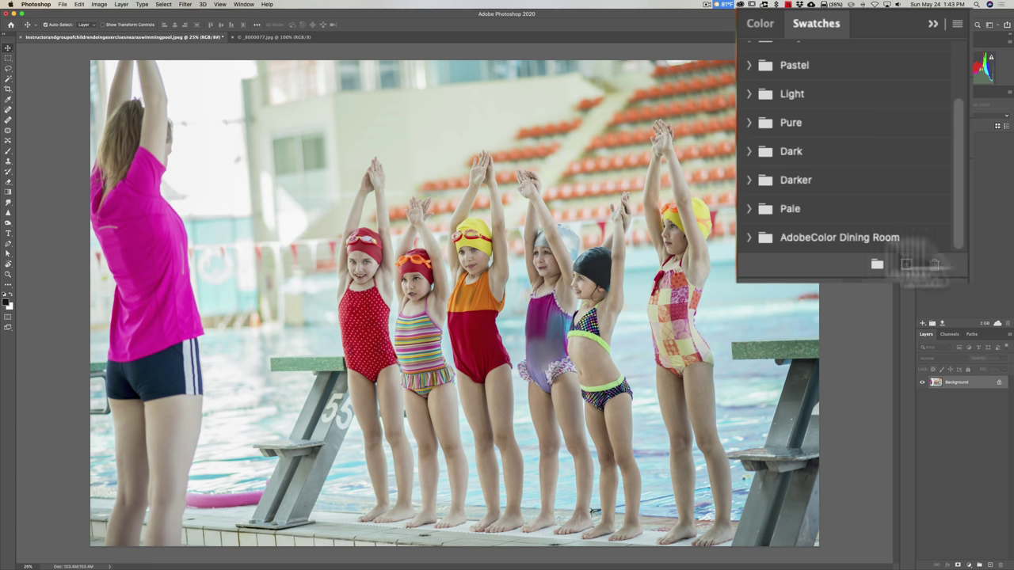
# - Expand the AdobeColor Dining Room swatch group to reveal its five colours, then close Swatches
pyautogui.click(750, 237)
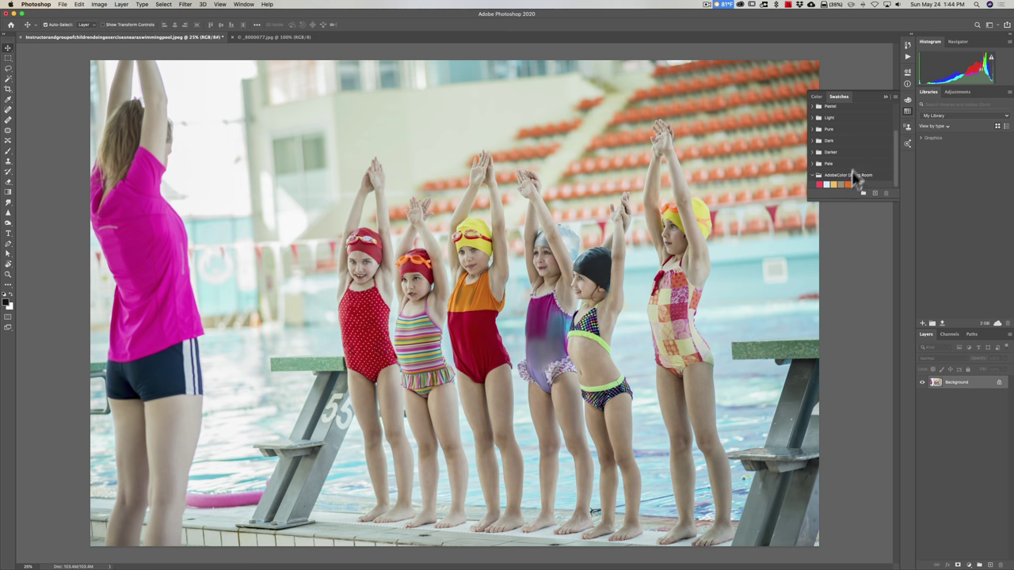
pyautogui.click(885, 96)
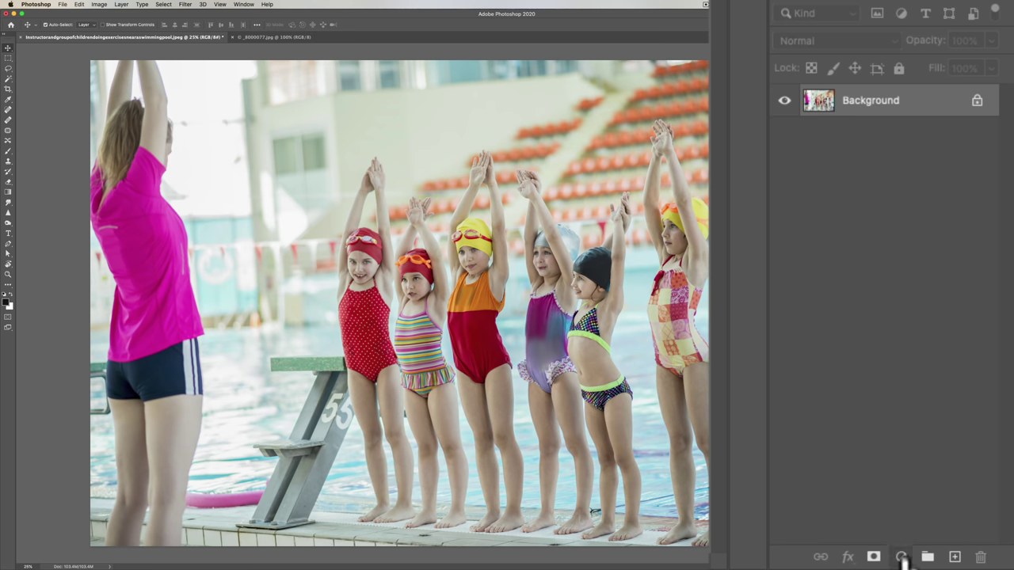
# - Add a Gradient Map adjustment layer to the pool photo and open its Gradient Editor
pyautogui.click(901, 557)
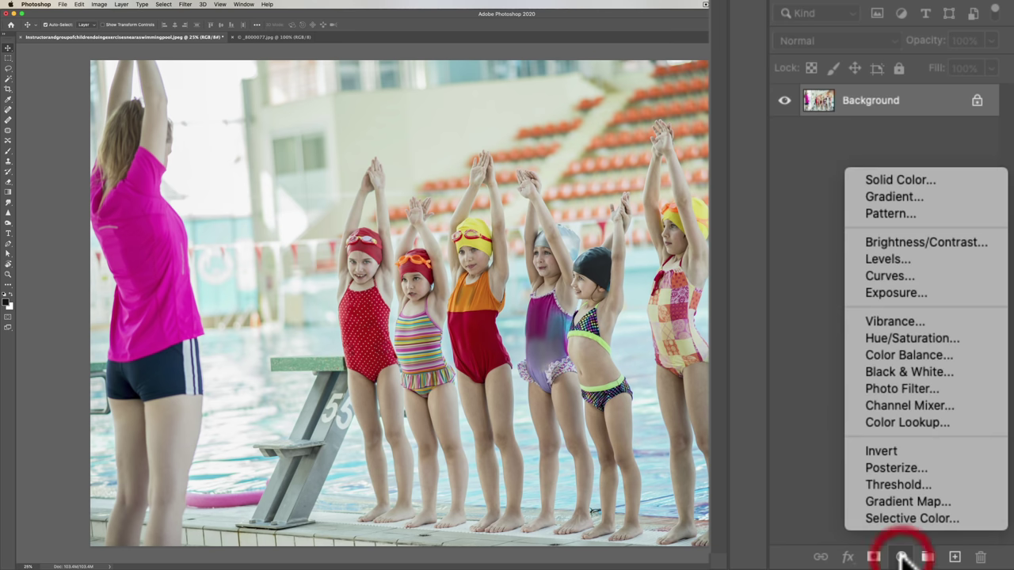
pyautogui.click(896, 499)
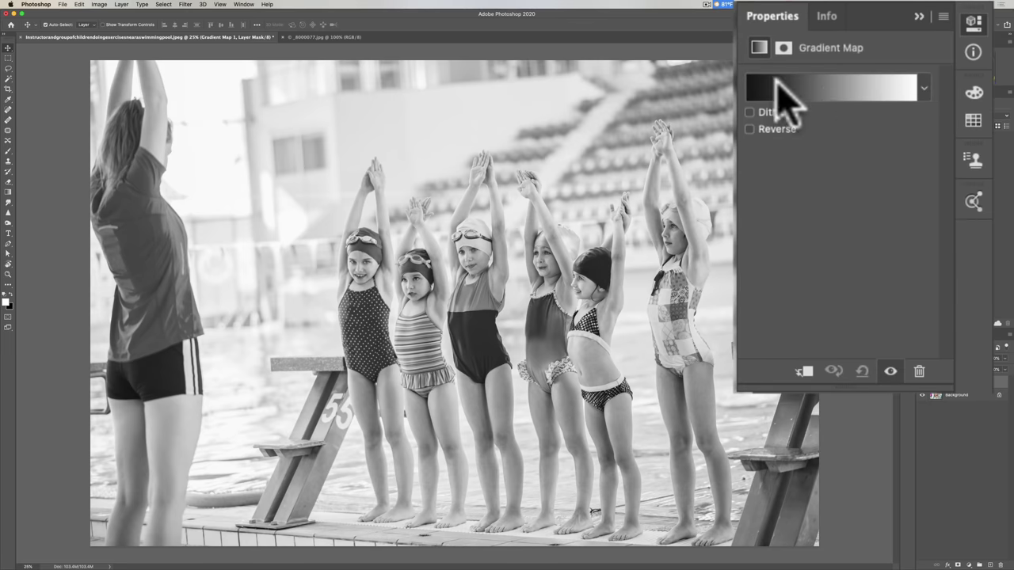
pyautogui.click(852, 99)
pyautogui.moveTo(853, 219)
pyautogui.mouseDown()
pyautogui.moveTo(842, 267)
pyautogui.moveTo(844, 253)
pyautogui.mouseUp()
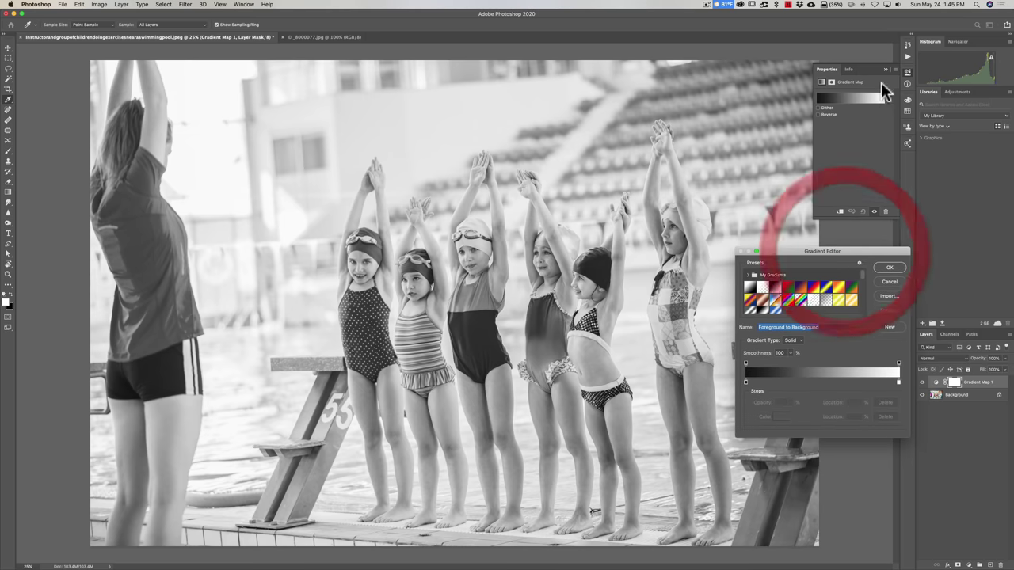
# - Swap Properties for the Swatches panel, with the Gradient Editor placed just below the swatches
pyautogui.click(884, 73)
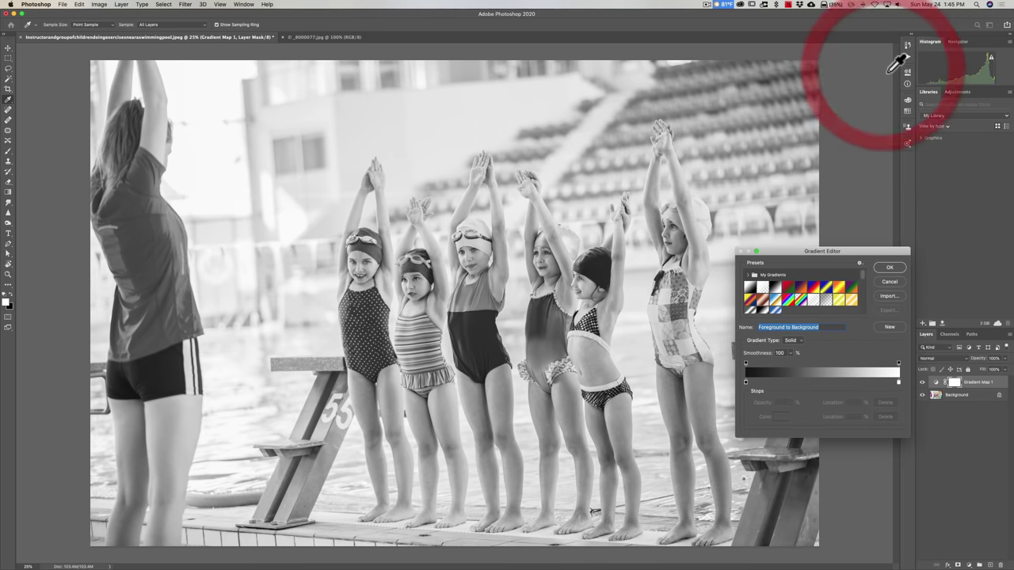
pyautogui.click(908, 112)
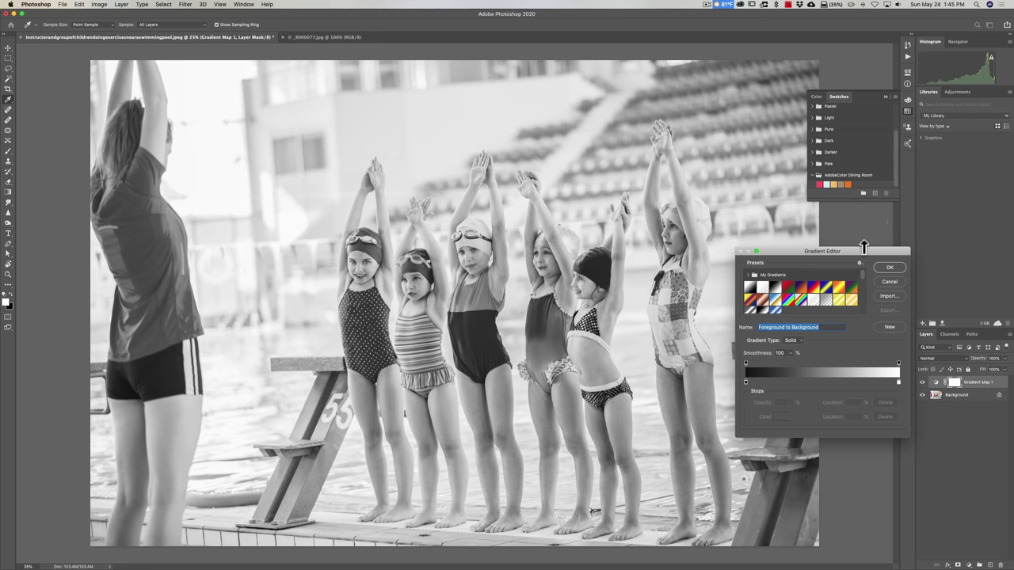
pyautogui.moveTo(865, 250); pyautogui.dragTo(864, 208)
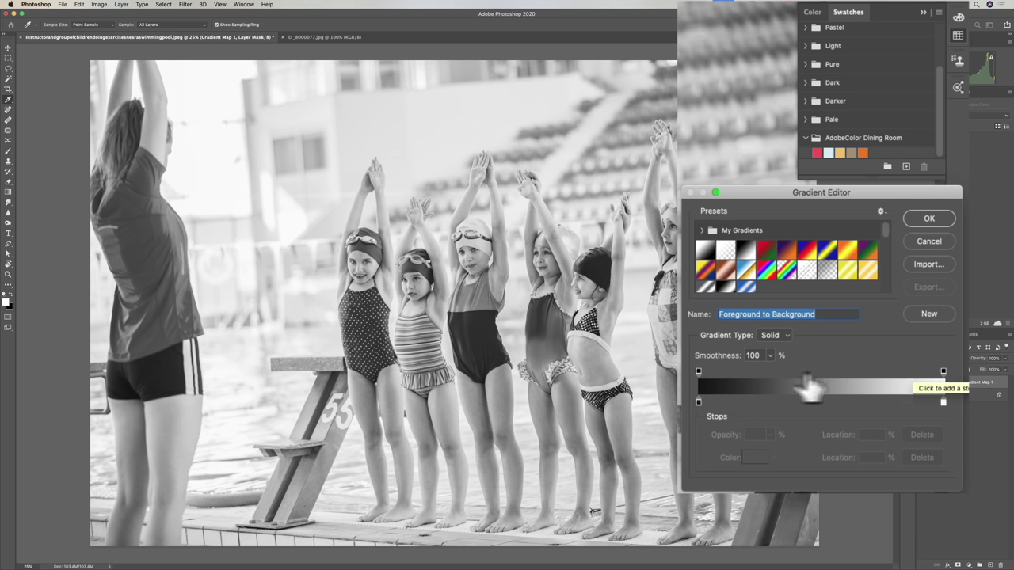
# - Select the gradient's black left colour stop, after trying to drag a swatch onto it
pyautogui.click(697, 400)
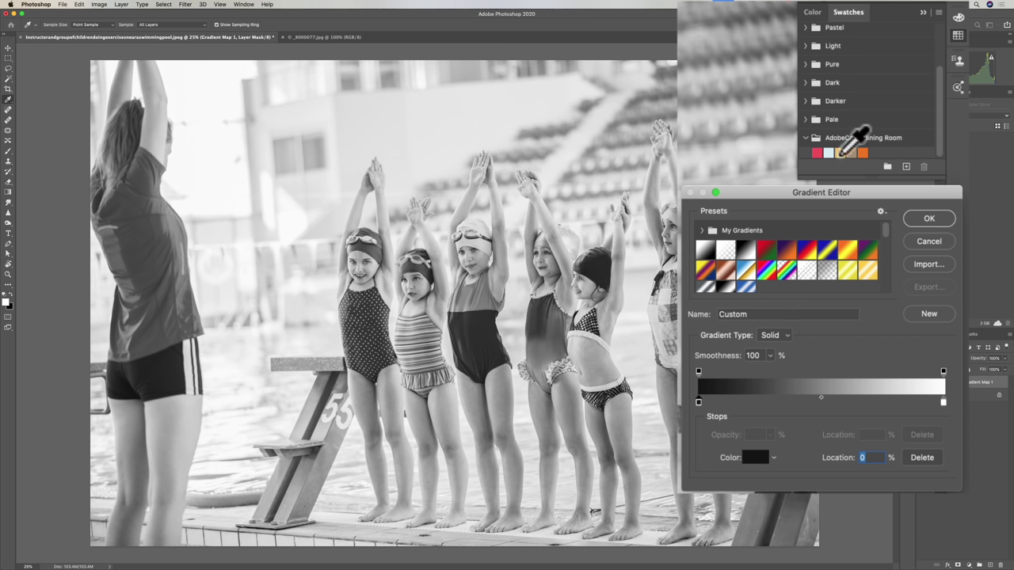
pyautogui.moveTo(842, 153); pyautogui.dragTo(706, 393)
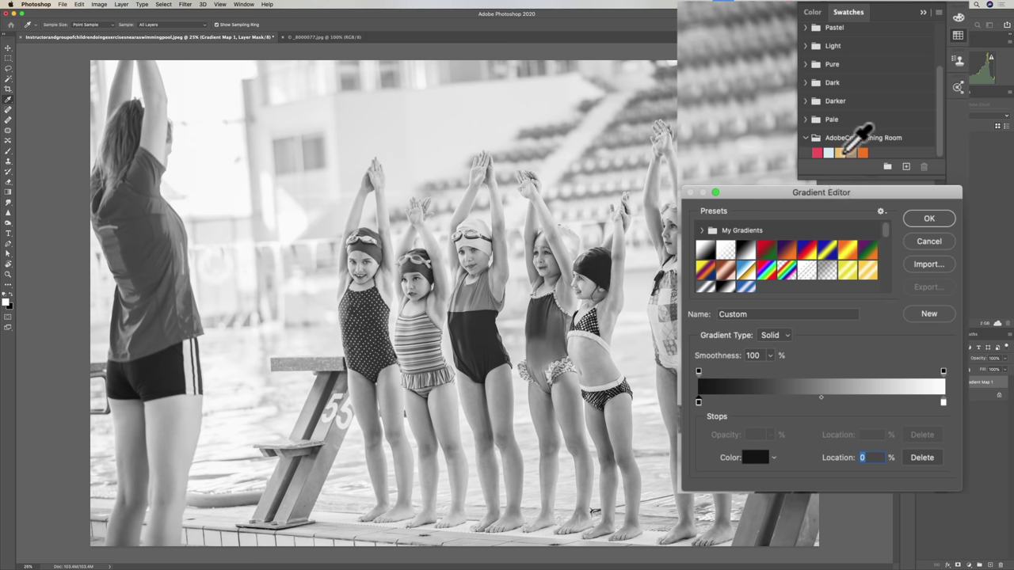
pyautogui.click(698, 402)
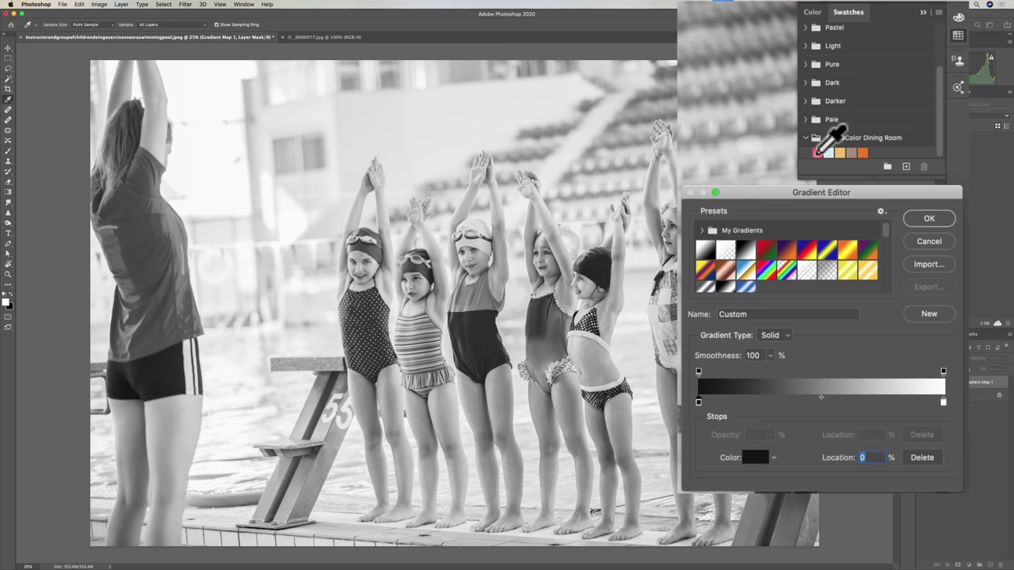
# - Make the left stop red and add a light cyan stop at about 26%
pyautogui.click(817, 152)
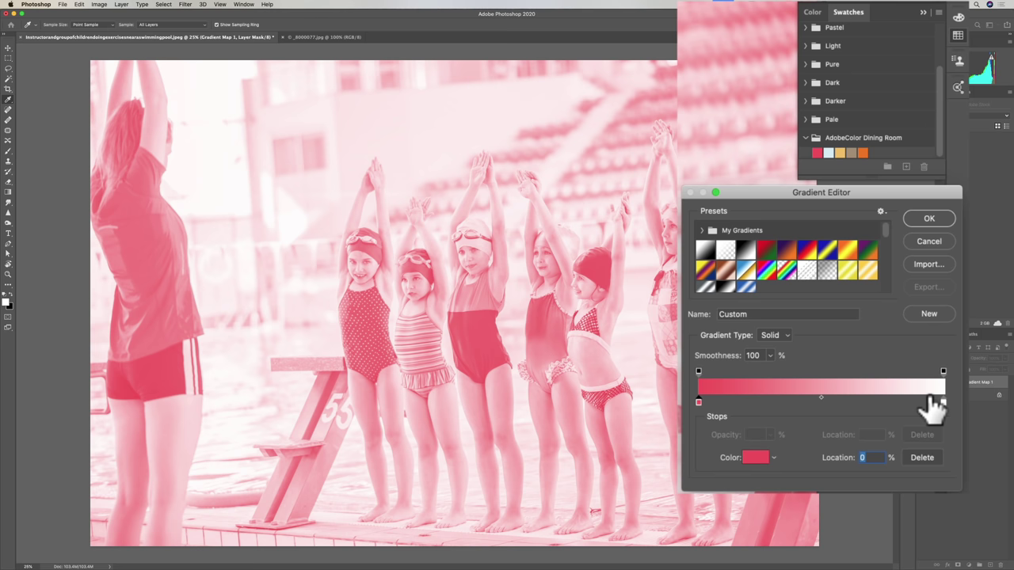
pyautogui.click(753, 400)
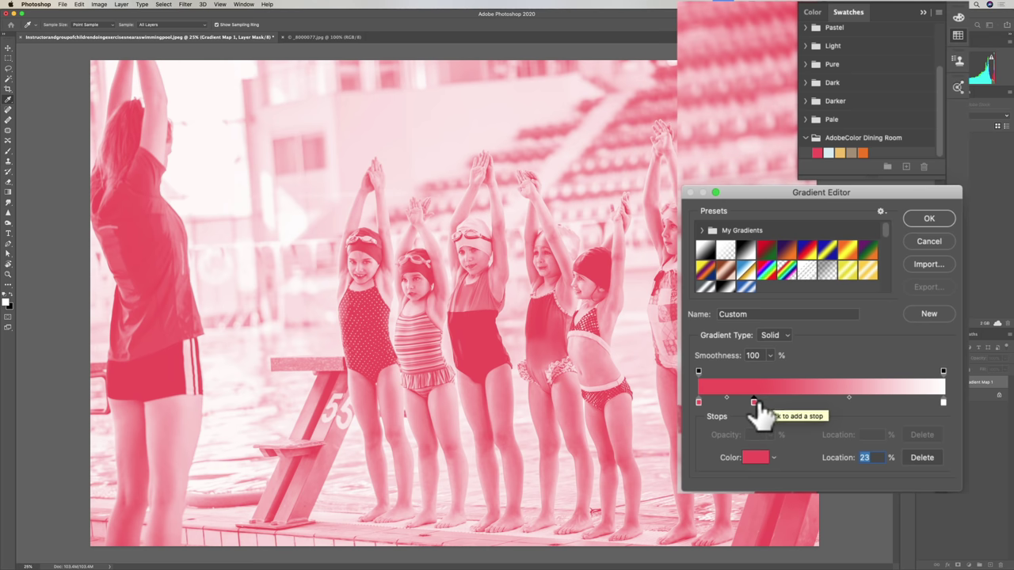
pyautogui.click(752, 401)
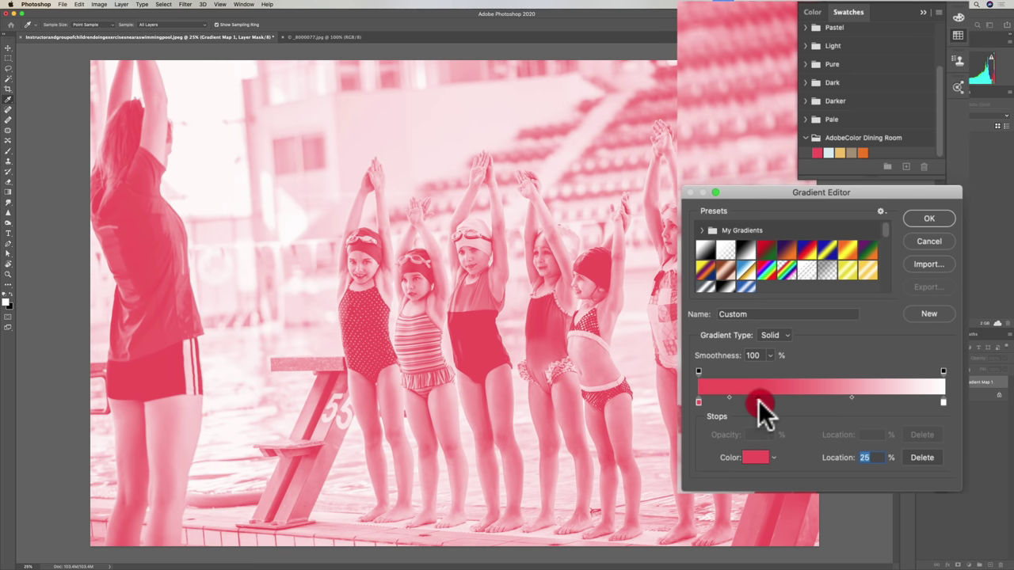
pyautogui.moveTo(762, 400); pyautogui.dragTo(763, 400)
pyautogui.click(828, 153)
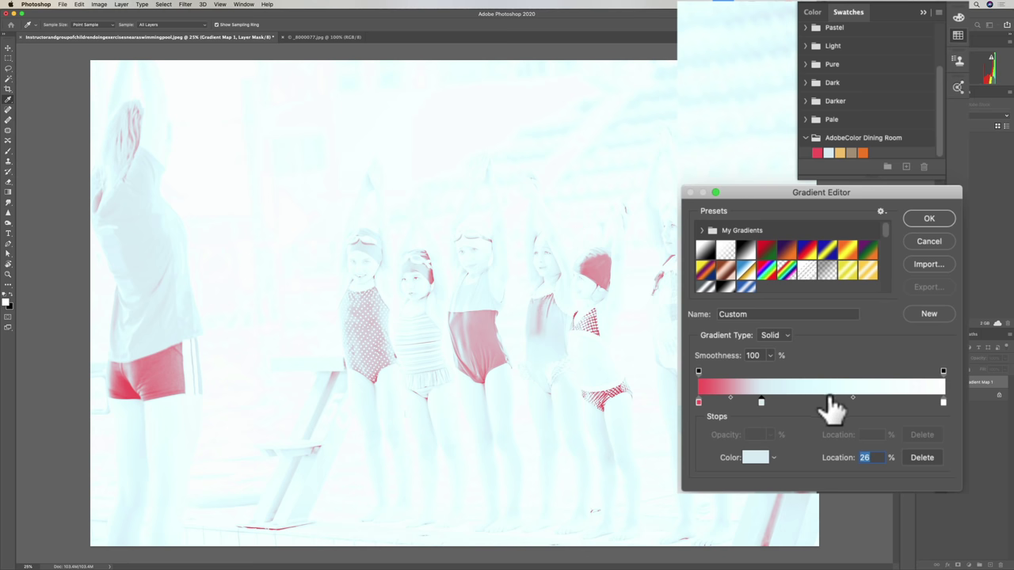
# - Add tan stops at 51% and 77% and make the end stop orange
pyautogui.click(824, 402)
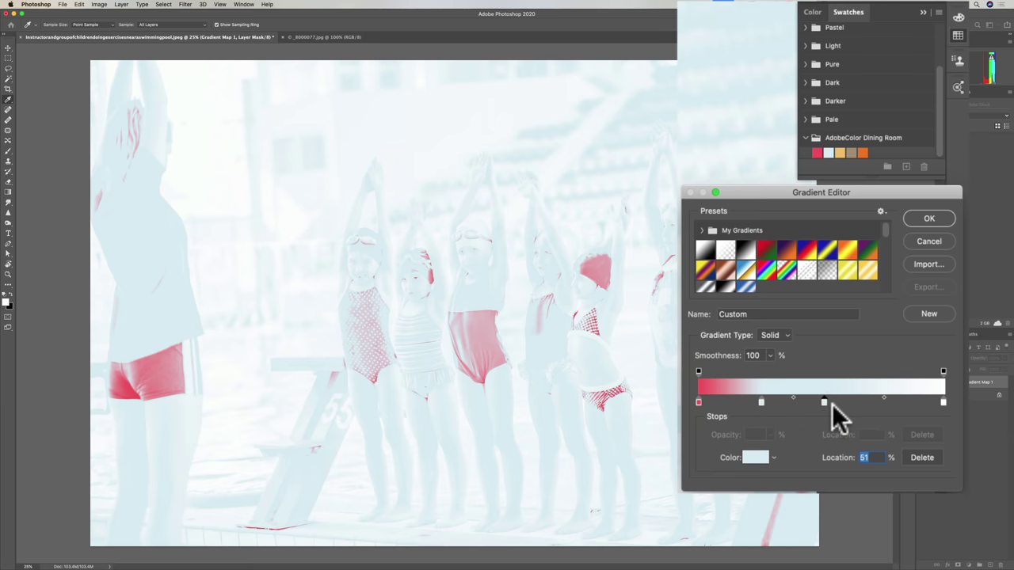
pyautogui.click(840, 153)
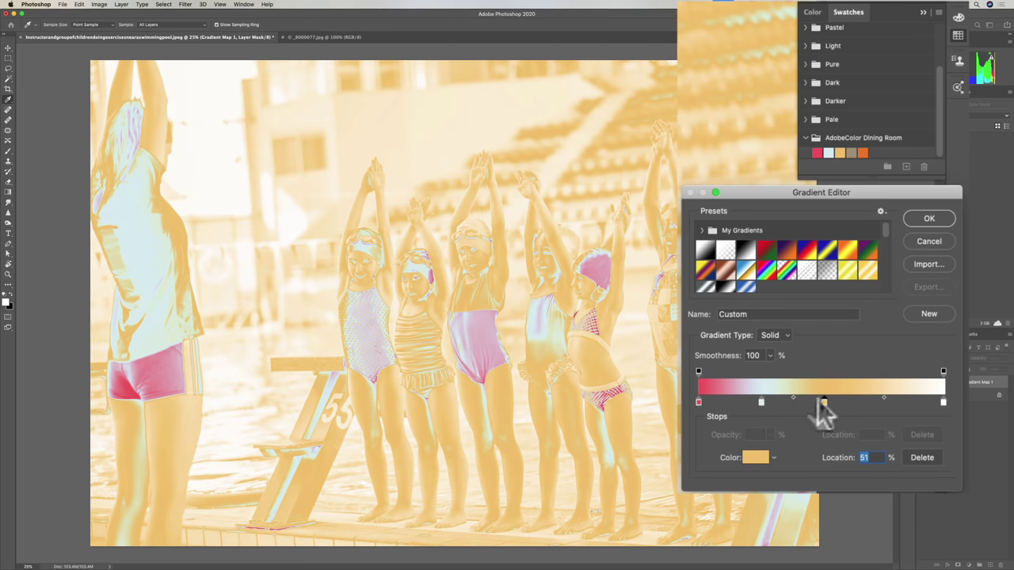
pyautogui.click(887, 402)
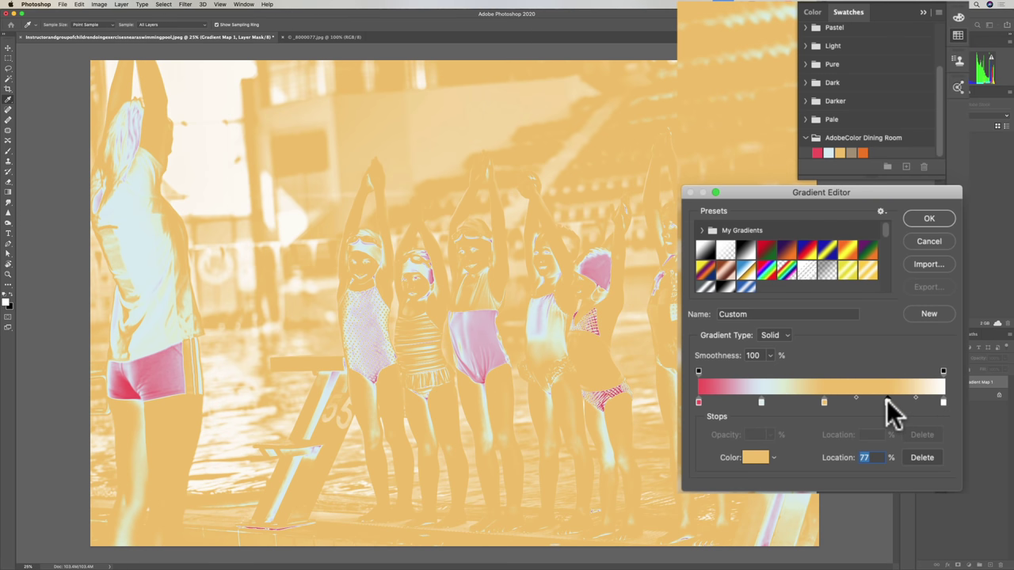
pyautogui.click(851, 152)
pyautogui.click(943, 401)
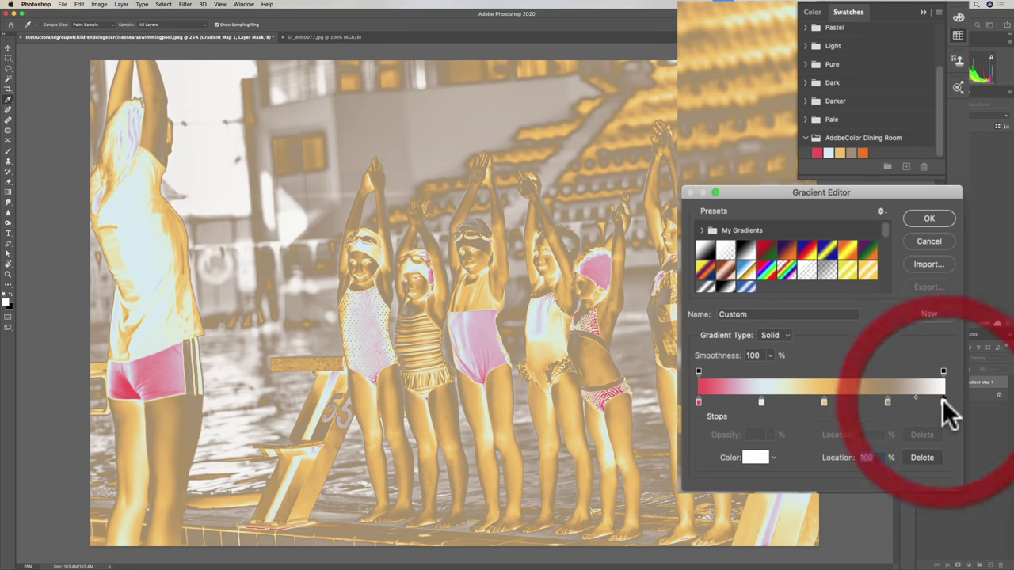
pyautogui.click(864, 152)
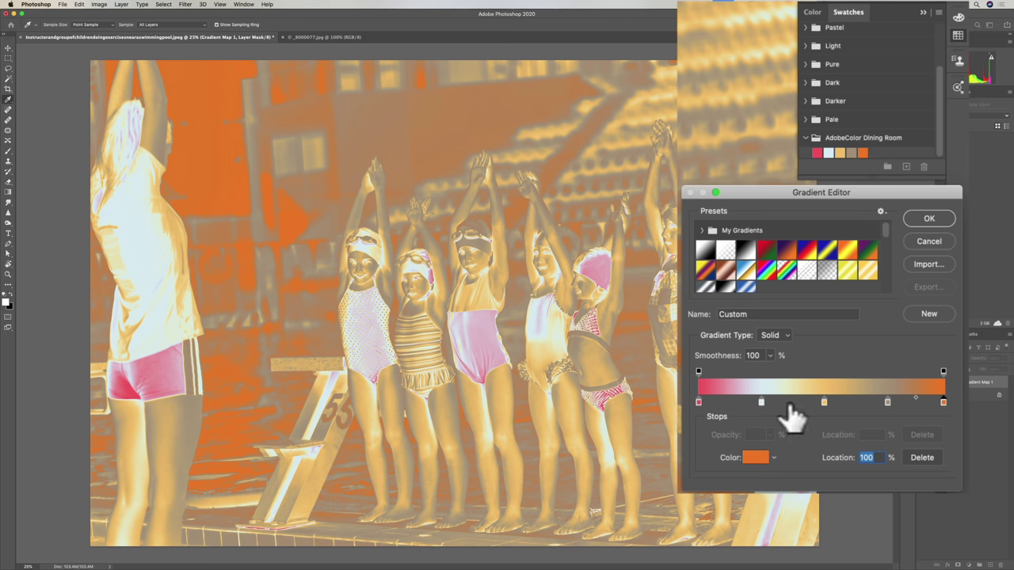
# - Nudge the light blue stop to 25% and apply the recoloured gradient
pyautogui.click(758, 401)
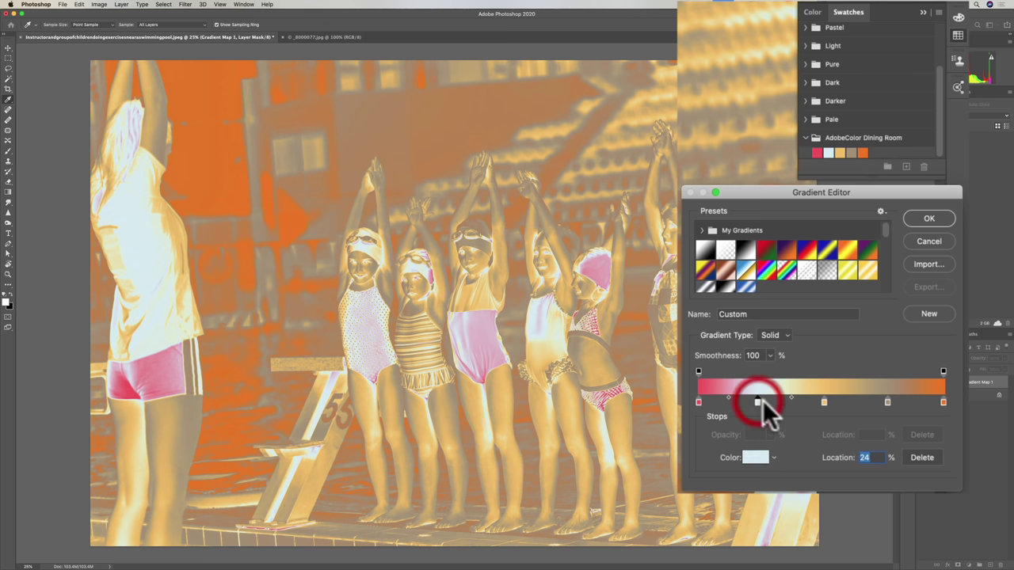
pyautogui.moveTo(759, 401); pyautogui.dragTo(762, 401)
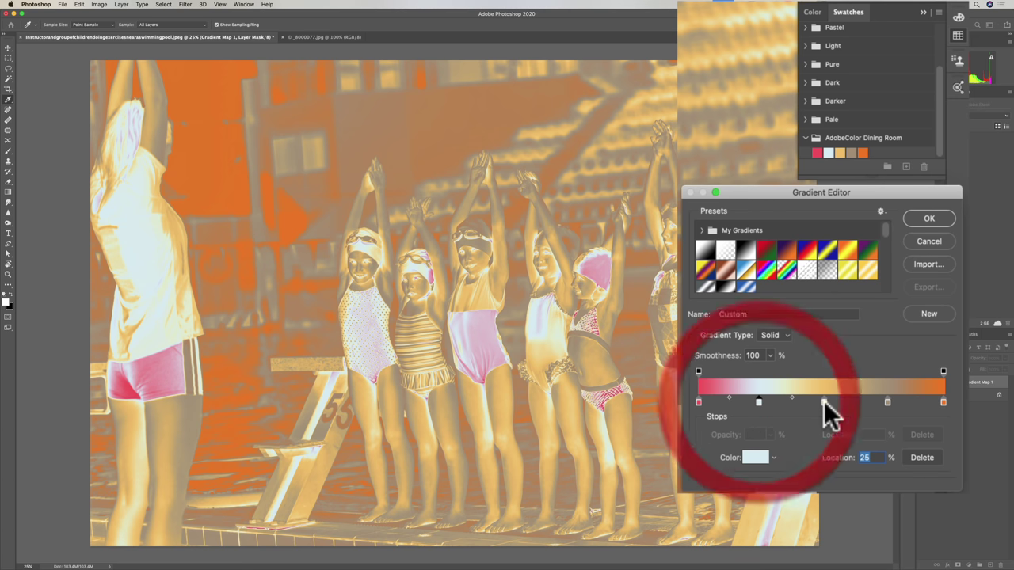
pyautogui.click(931, 218)
# - Close Swatches and set the Gradient Map layer's blend mode to Soft Light
pyautogui.click(923, 13)
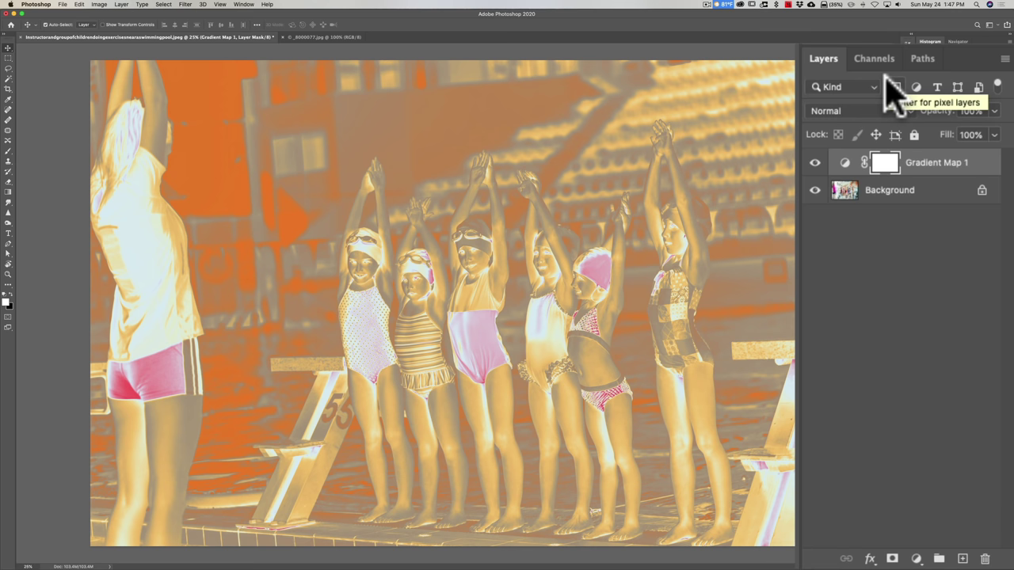
pyautogui.click(834, 114)
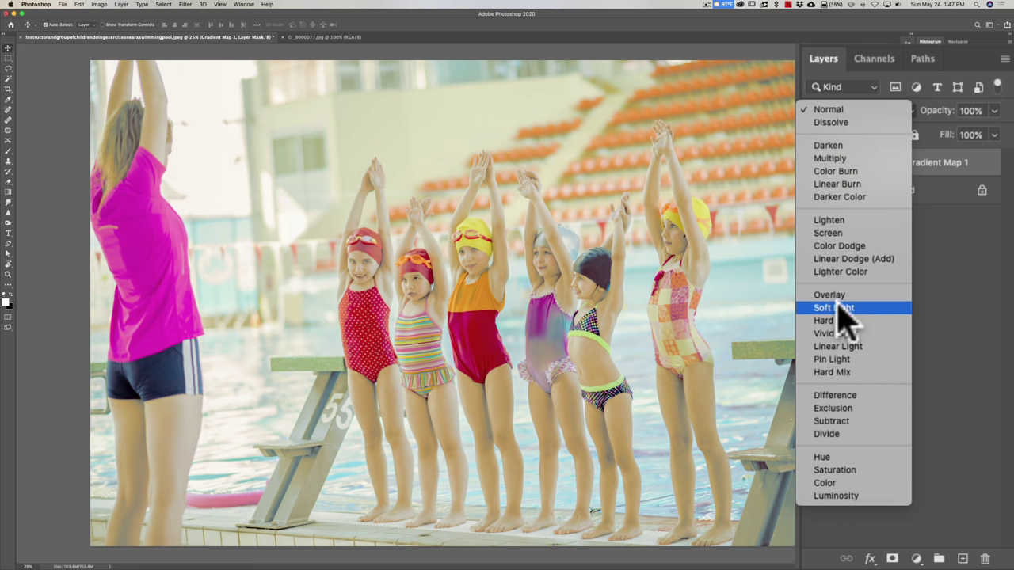
pyautogui.click(838, 306)
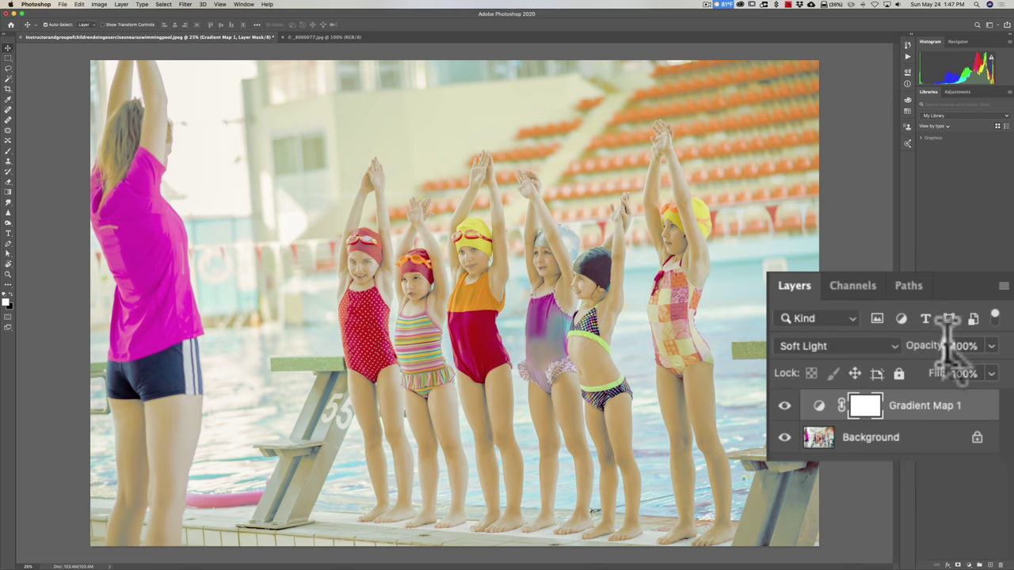
# - Lower the Gradient Map opacity to about 40% and hide it to compare
pyautogui.click(933, 349)
pyautogui.moveTo(913, 349); pyautogui.dragTo(868, 340)
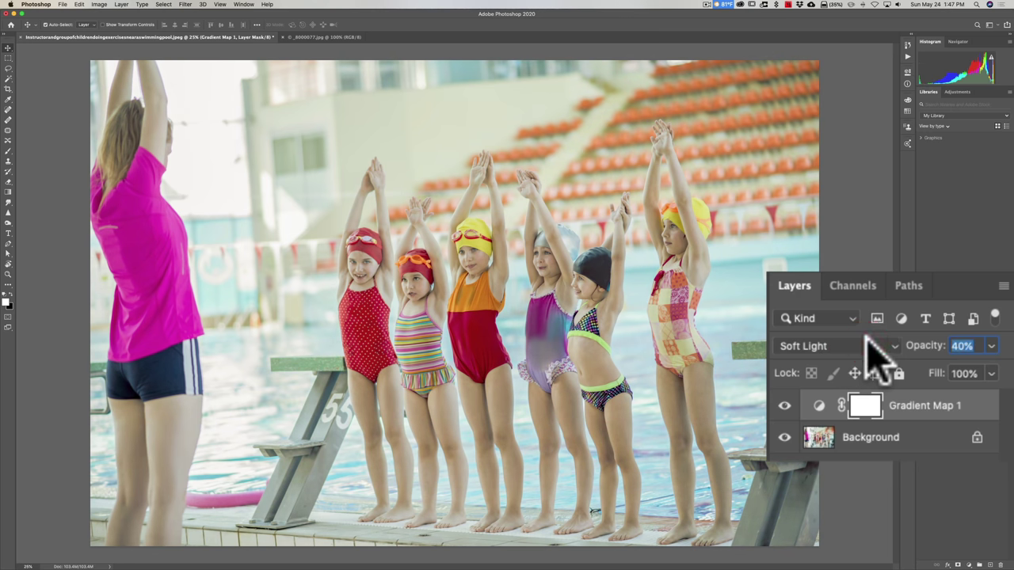
pyautogui.click(785, 406)
# - Show the Gradient Map again and open the Dining Room palette's details in Adobe Color
pyautogui.click(785, 406)
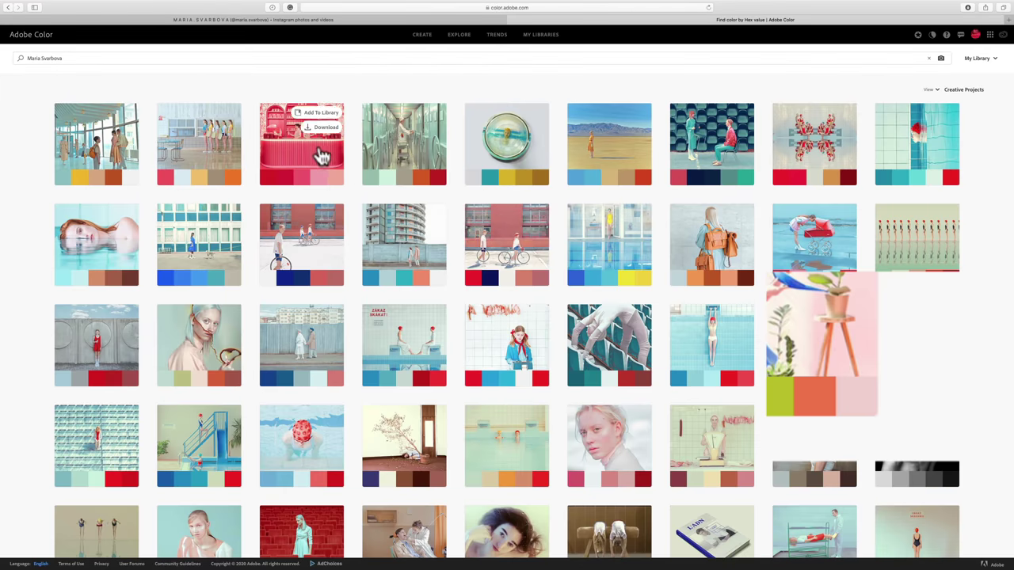
pyautogui.click(194, 129)
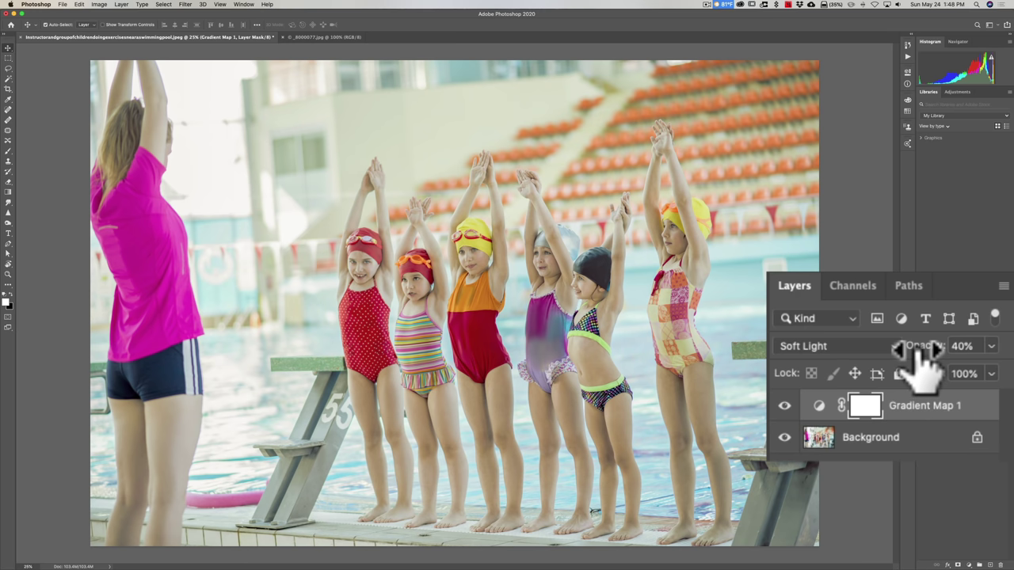
# - Raise the Gradient Map opacity to 53%, briefly reopening and closing its Gradient Editor
pyautogui.moveTo(913, 351); pyautogui.dragTo(928, 351)
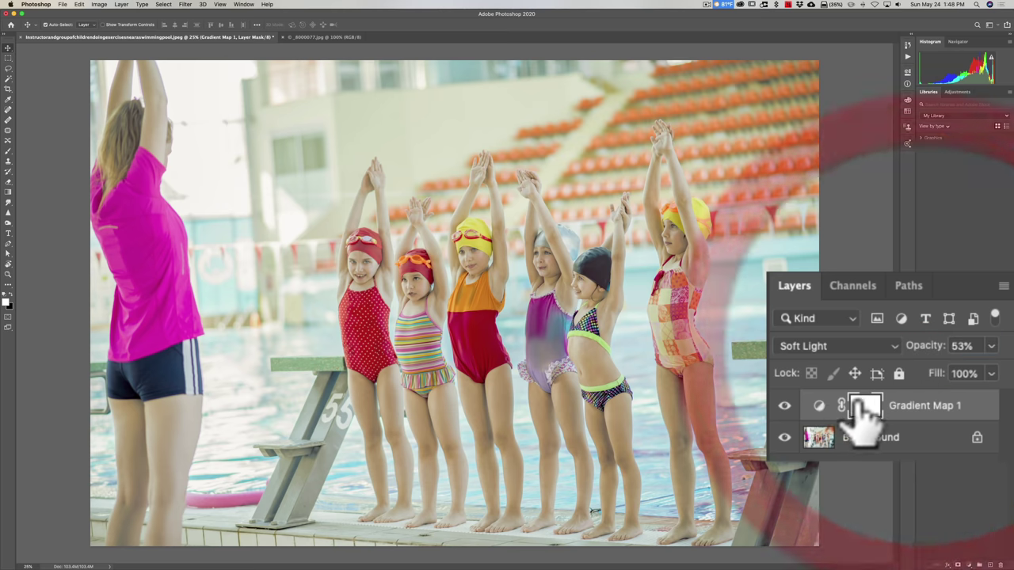
pyautogui.click(816, 406)
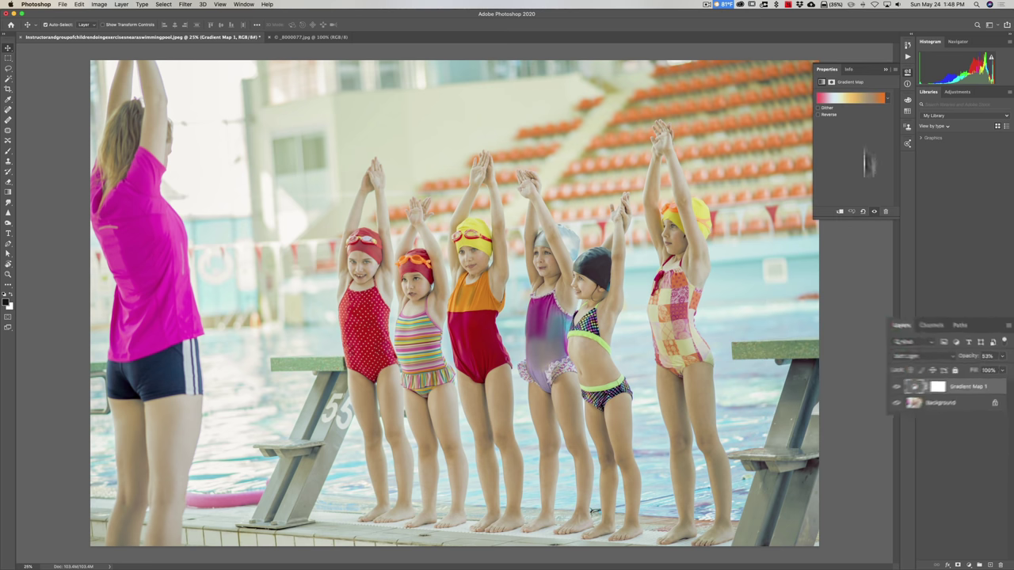
pyautogui.click(850, 99)
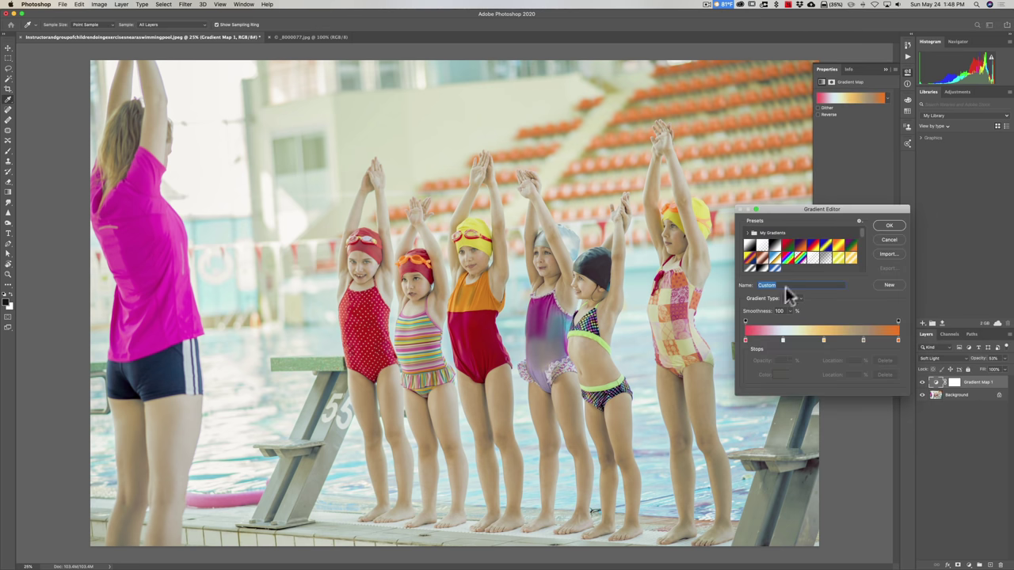
pyautogui.click(882, 239)
pyautogui.click(883, 69)
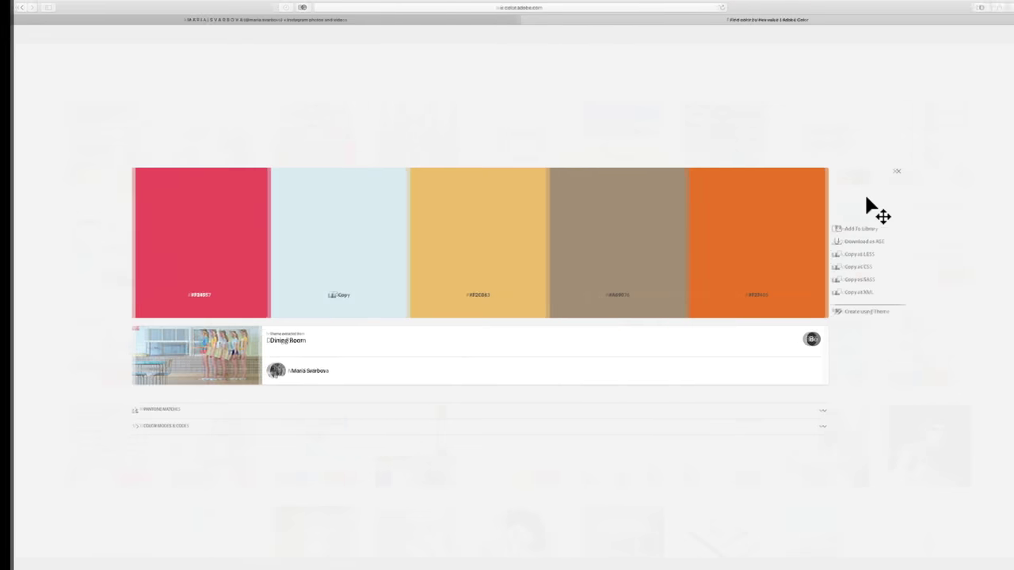
# - Go from the Dining Room details to Adobe Color's Create > Extract Theme page, then return to Photoshop
pyautogui.click(884, 172)
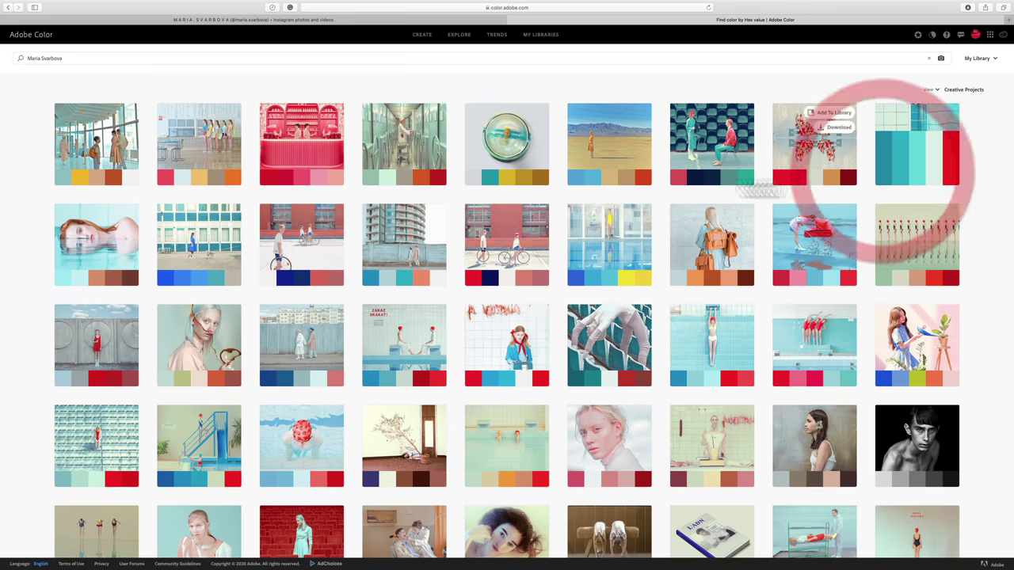
pyautogui.moveTo(516, 169)
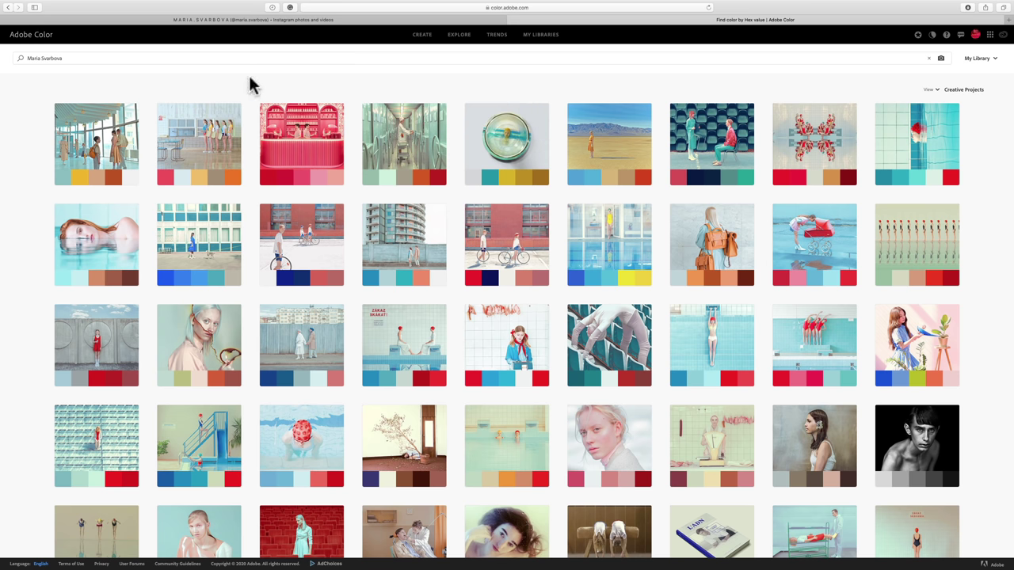
pyautogui.click(420, 36)
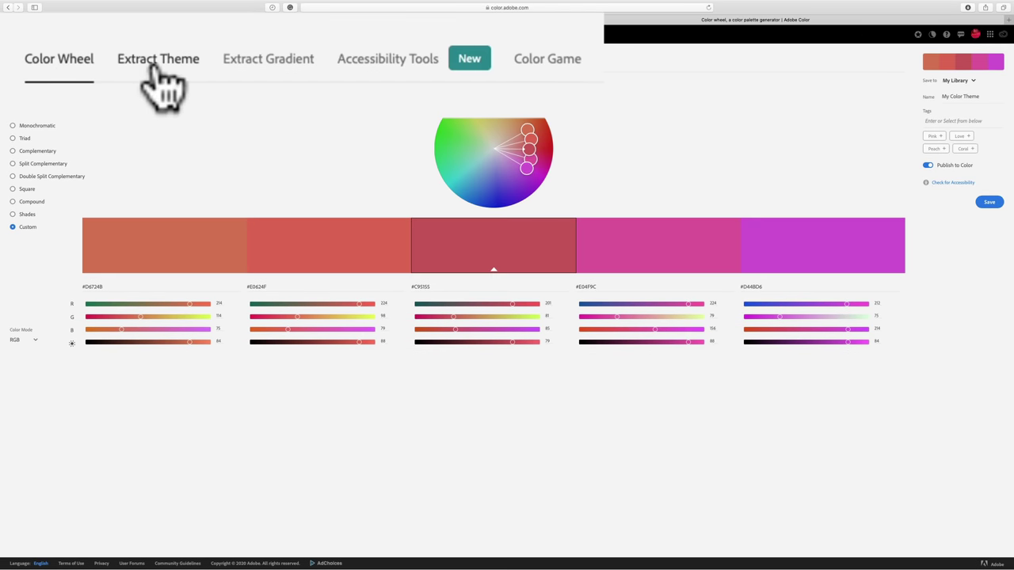
pyautogui.click(159, 67)
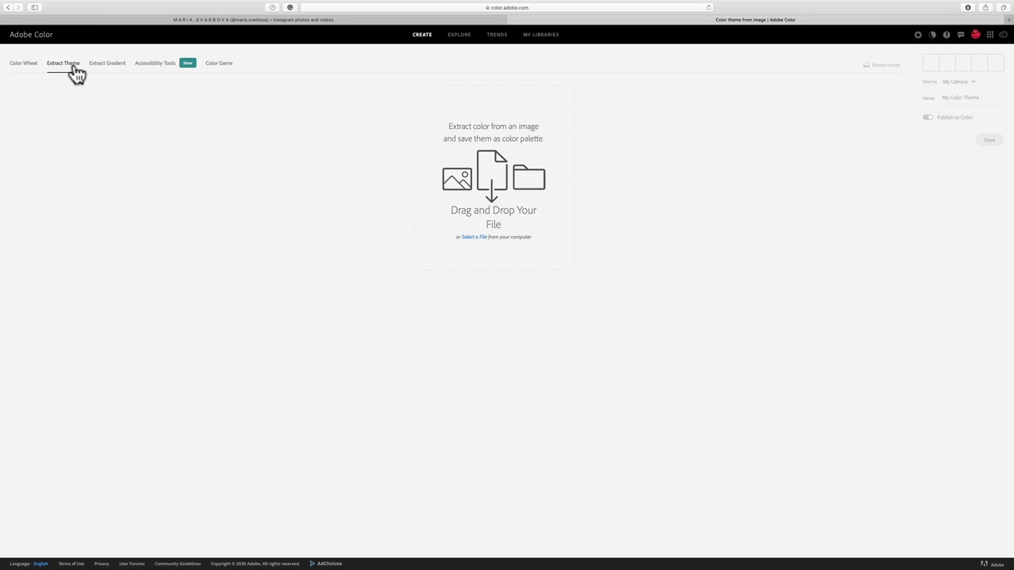
pyautogui.hotkey('ctrl', 'Left')
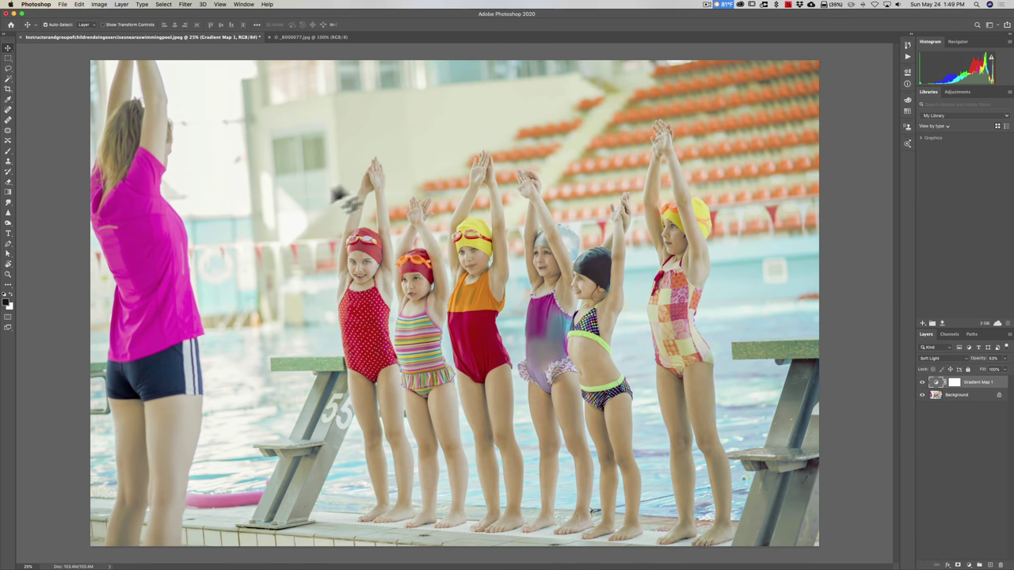
pyautogui.click(17, 14)
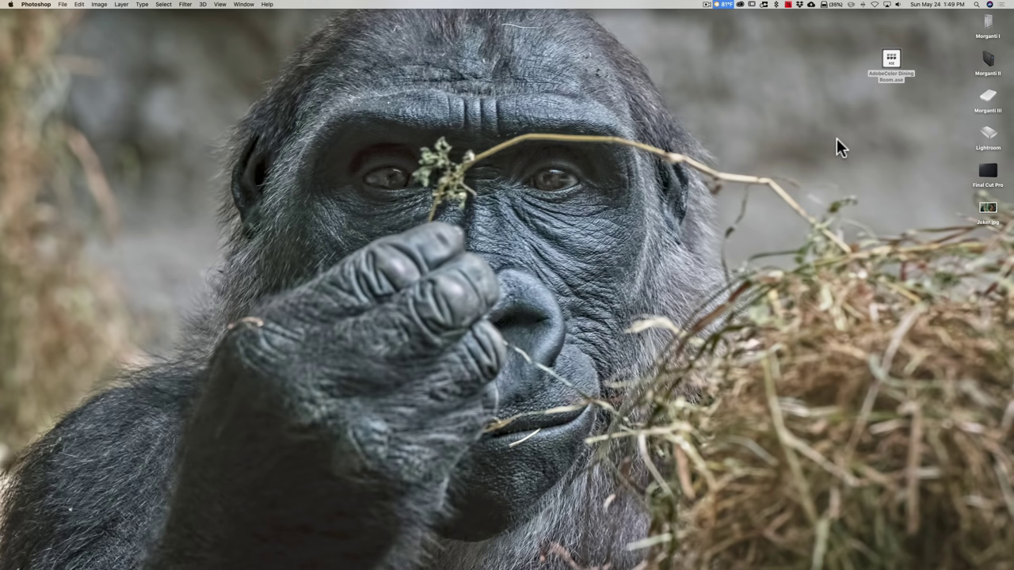
pyautogui.doubleClick(989, 209)
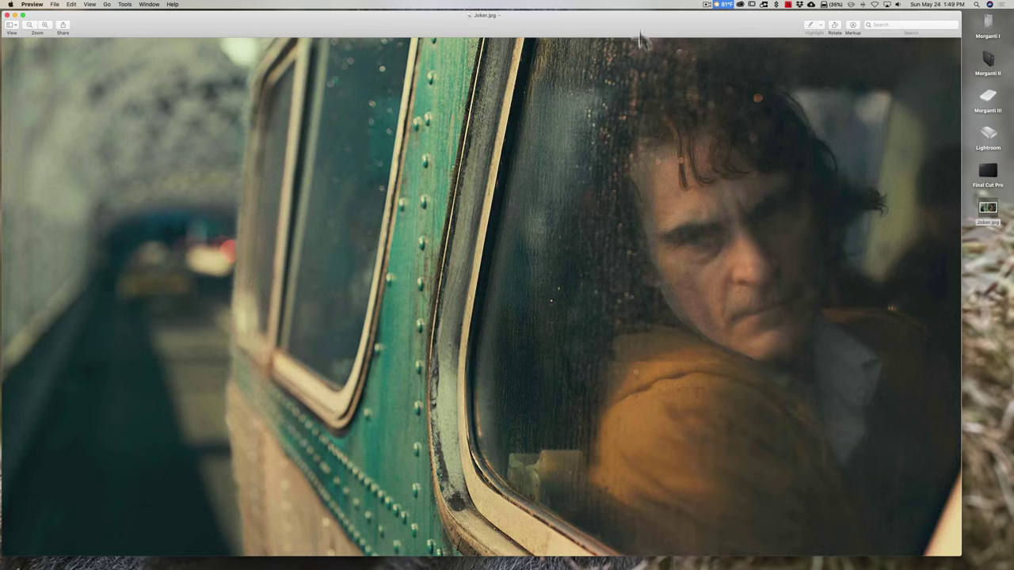
pyautogui.moveTo(588, 24); pyautogui.dragTo(608, 23)
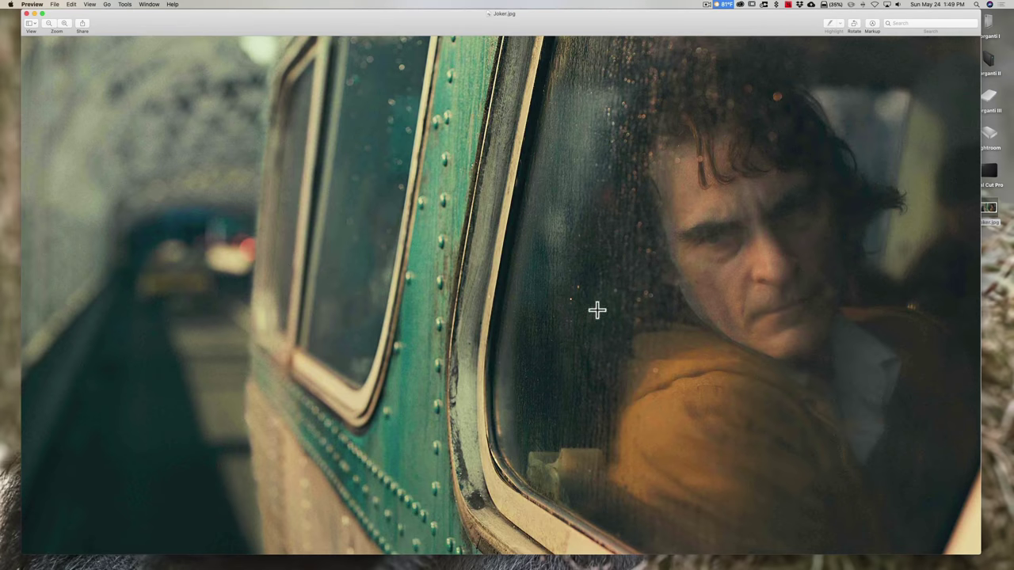
pyautogui.click(27, 16)
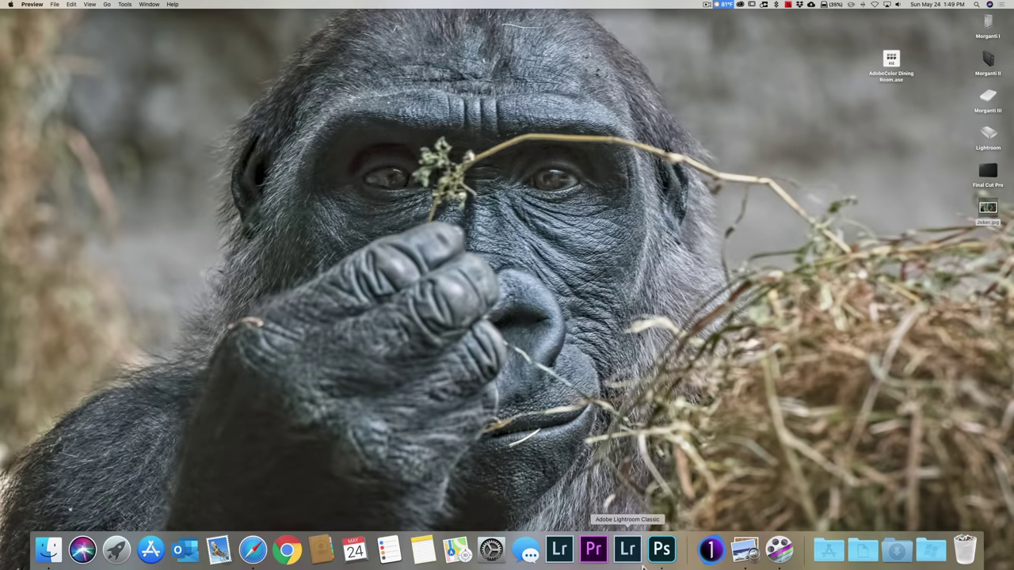
pyautogui.click(657, 553)
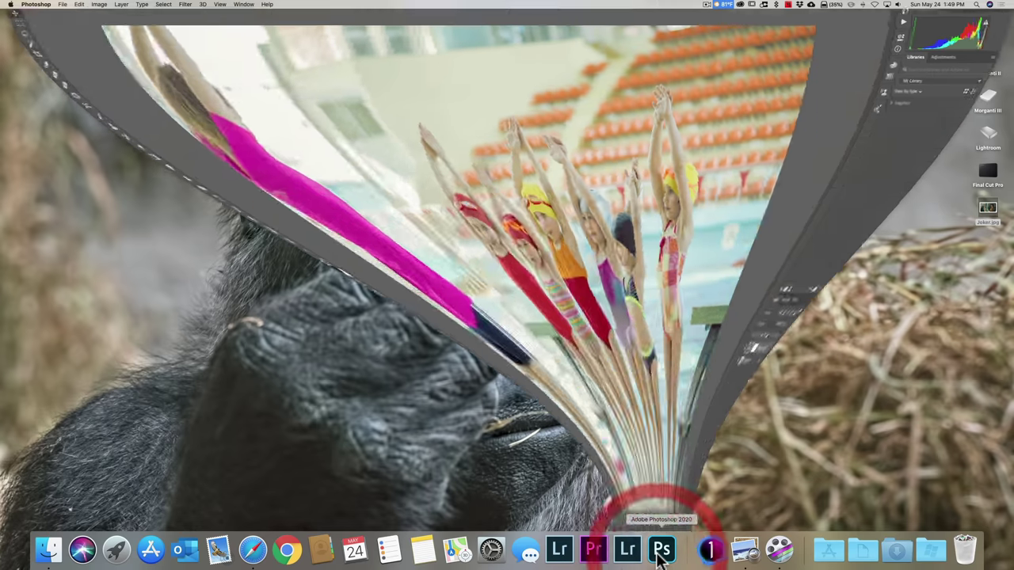
# - Bring up the _B000077.jpg band photo, then switch to the browser's Adobe Color page
pyautogui.click(310, 37)
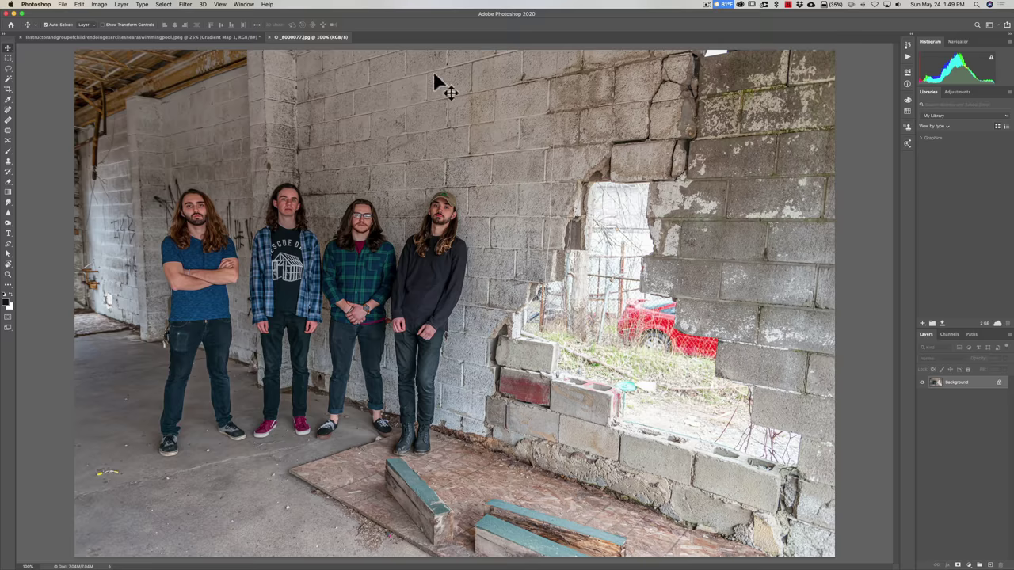
pyautogui.hotkey('ctrl', 'Right')
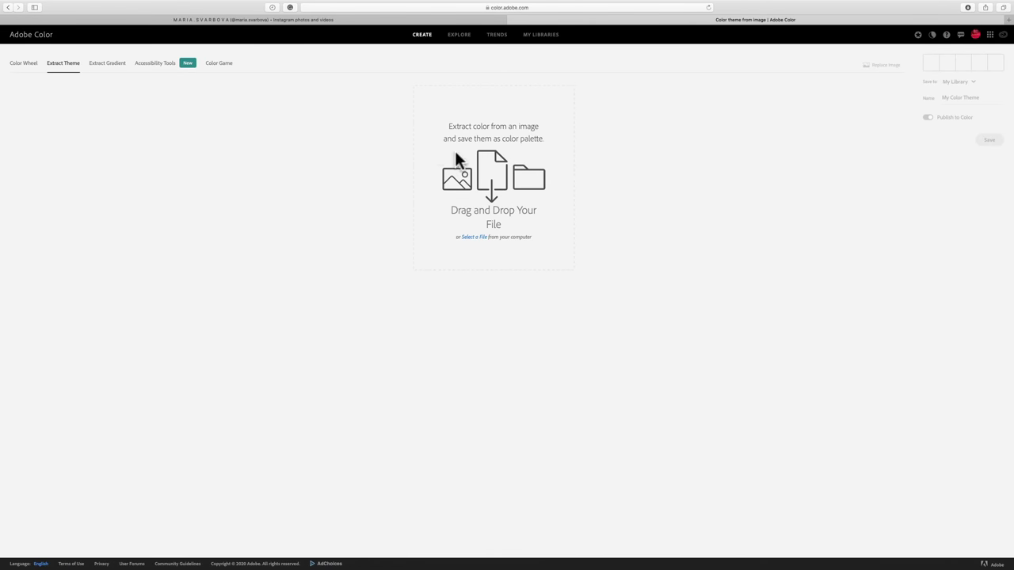
# - Upload Joker.jpg to Adobe Color's Extract Theme page
pyautogui.click(471, 238)
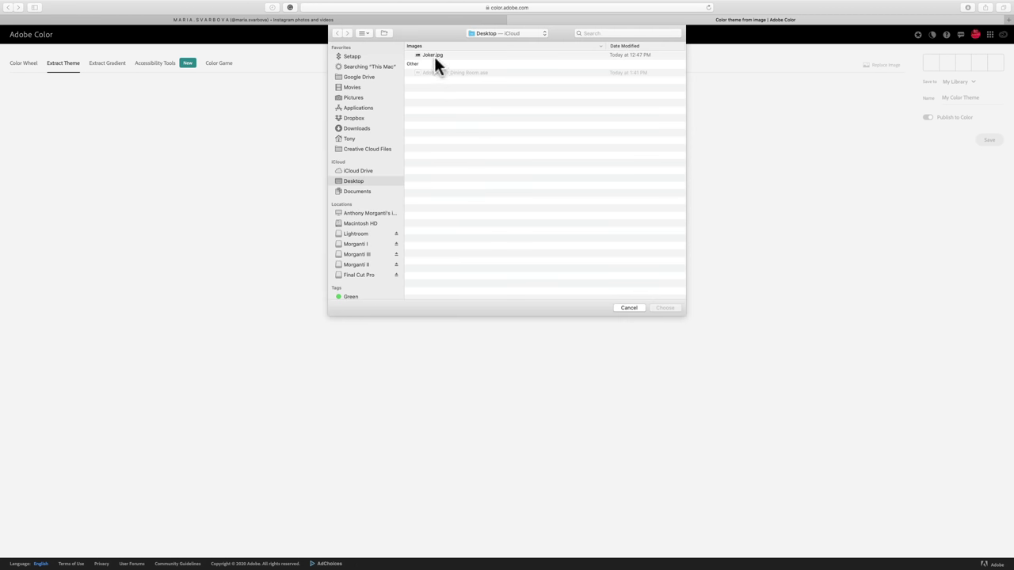
pyautogui.click(435, 54)
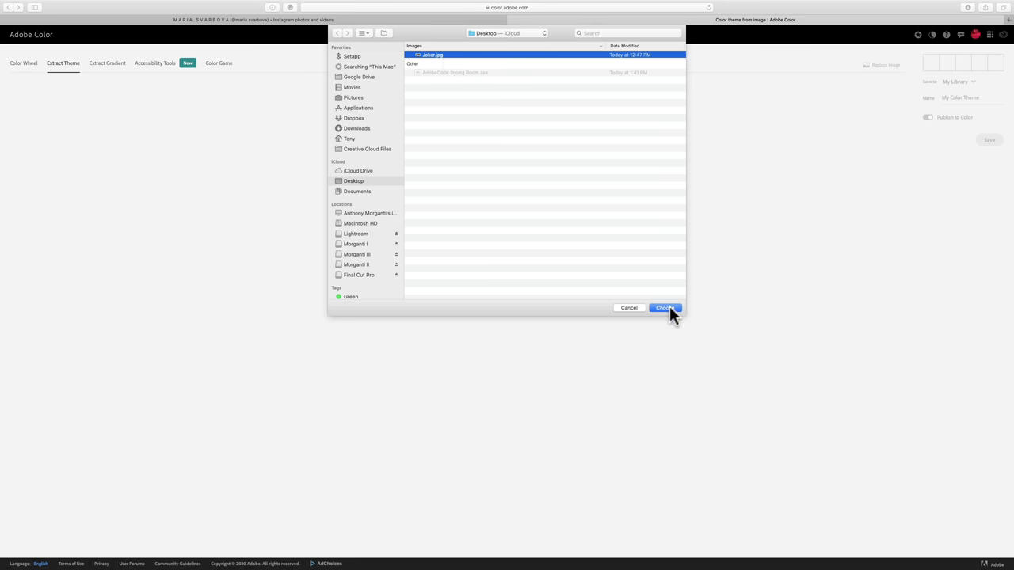
pyautogui.click(665, 307)
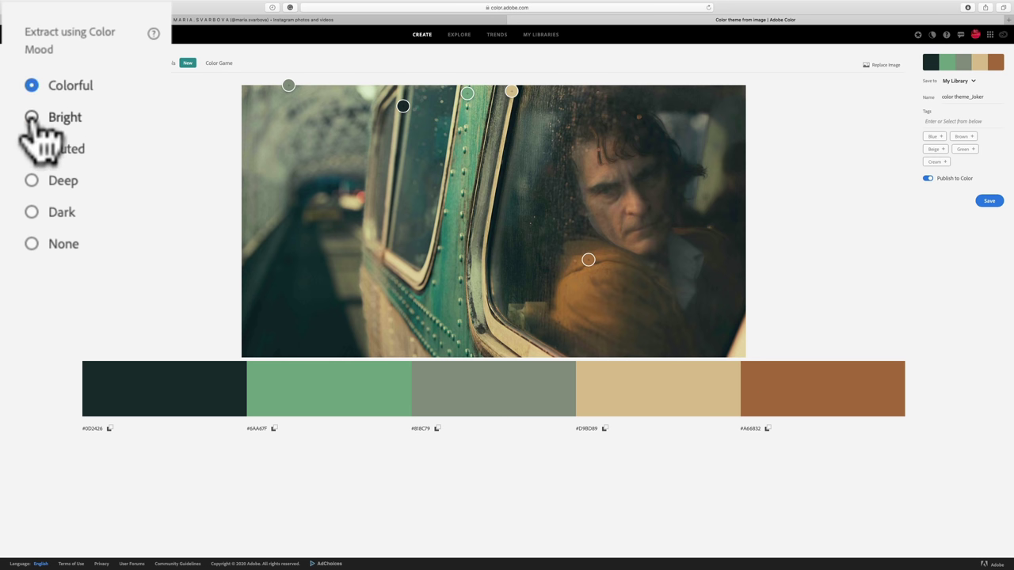
# - Compare the Bright, Muted, Deep and Dark moods, settle on Deep, and save as color theme_Joker
pyautogui.click(31, 118)
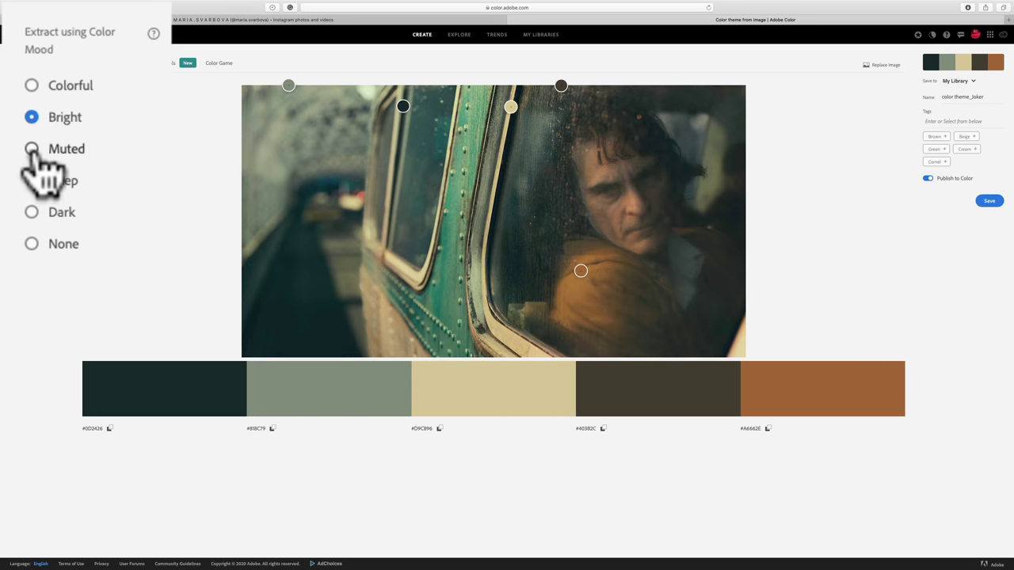
pyautogui.click(32, 148)
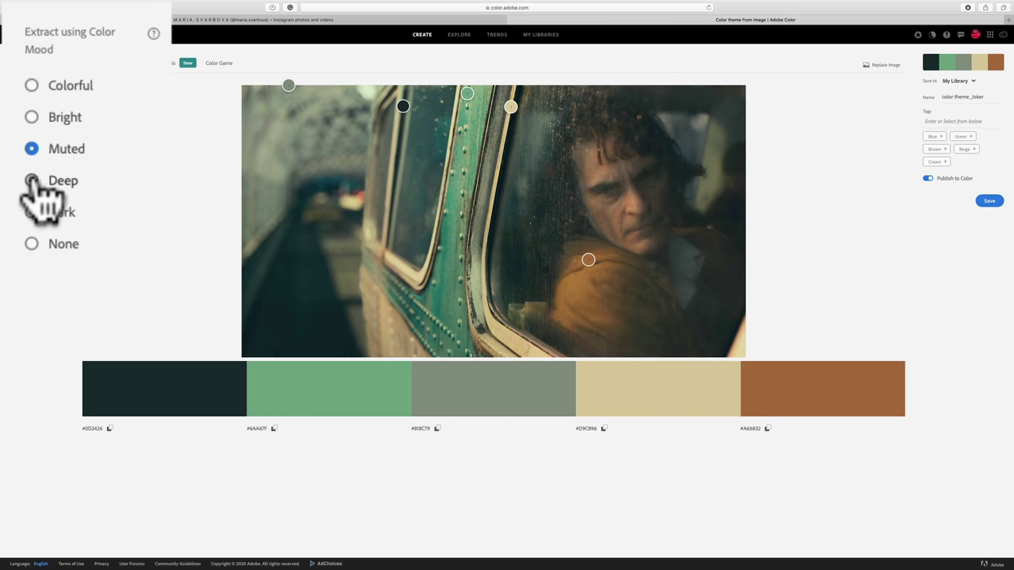
pyautogui.click(32, 181)
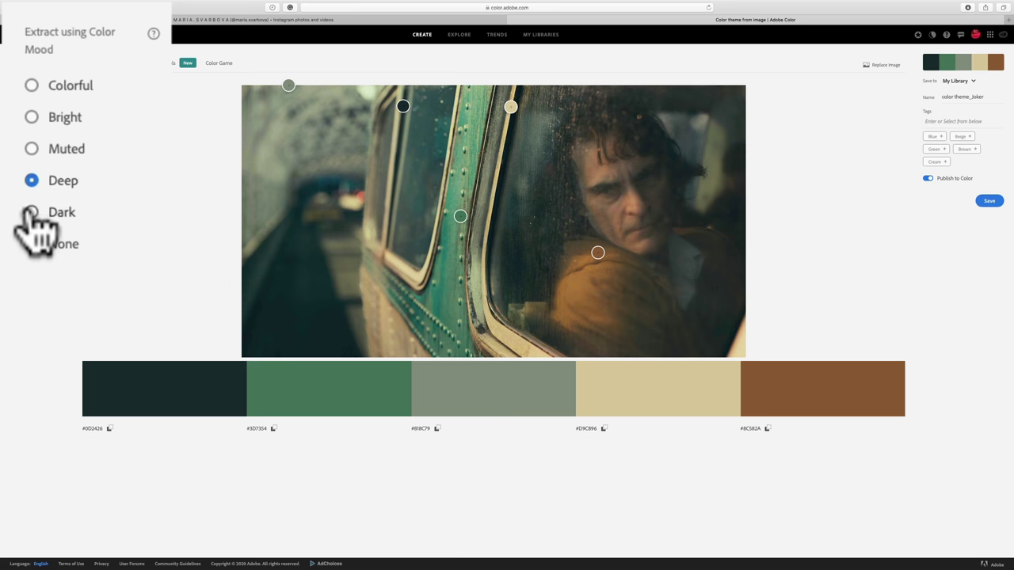
pyautogui.click(32, 212)
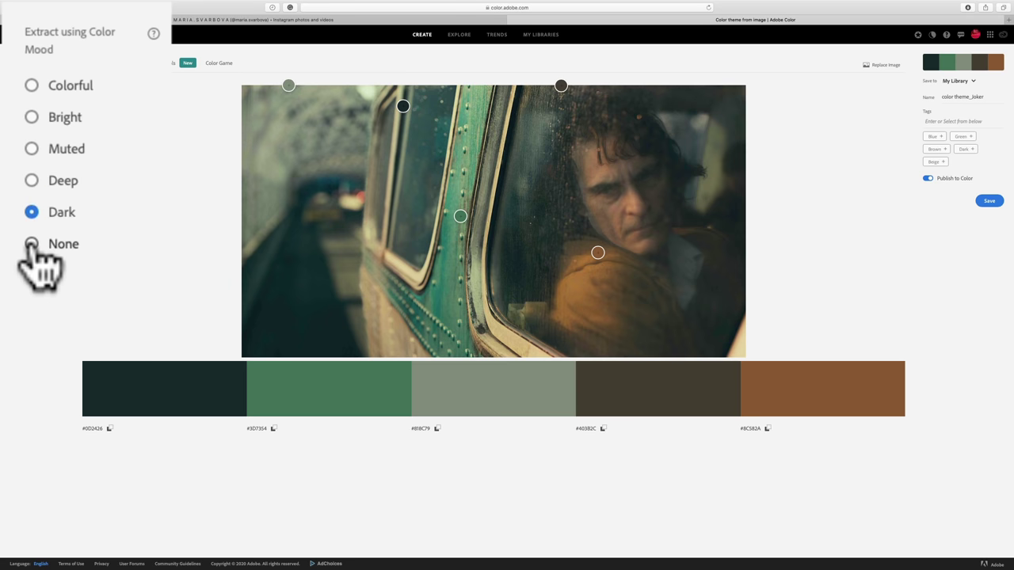
pyautogui.click(32, 244)
pyautogui.click(32, 116)
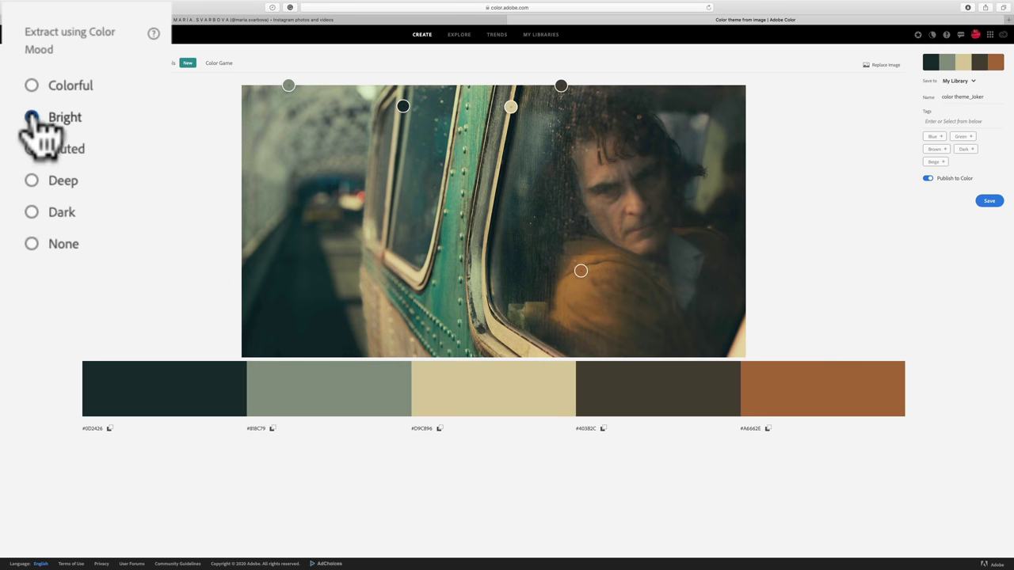
pyautogui.click(32, 149)
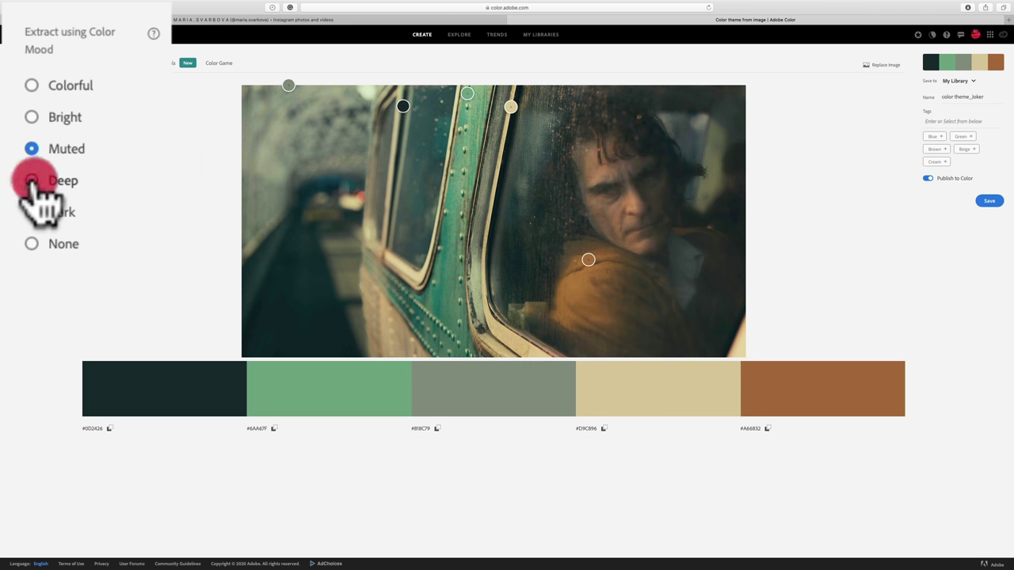
pyautogui.click(32, 181)
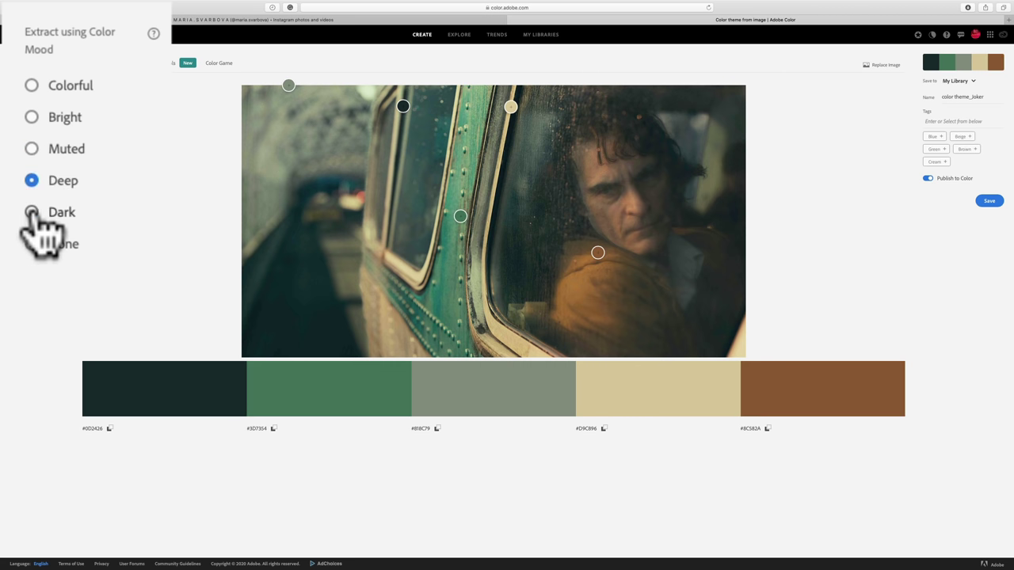
pyautogui.click(32, 212)
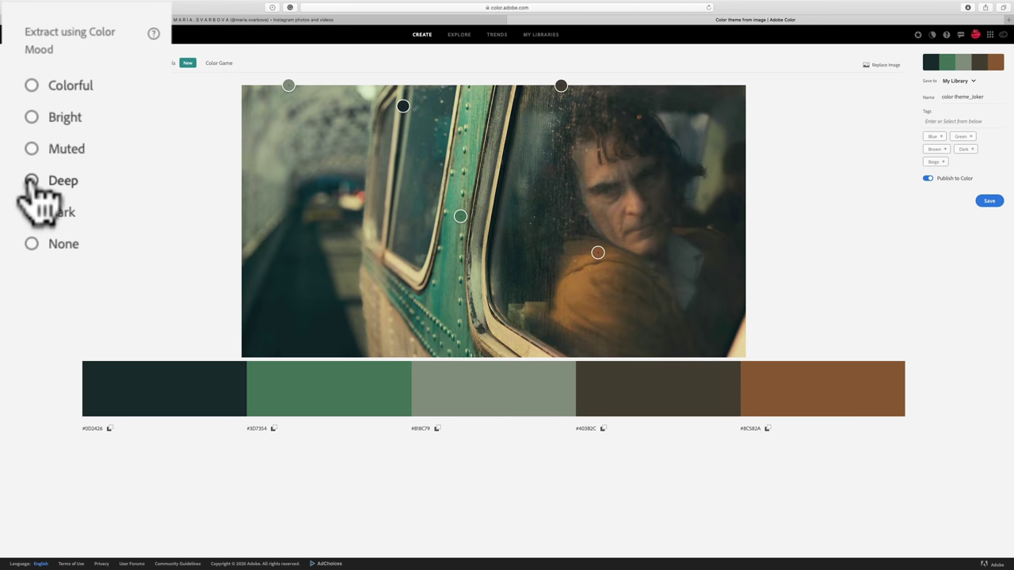
pyautogui.click(32, 181)
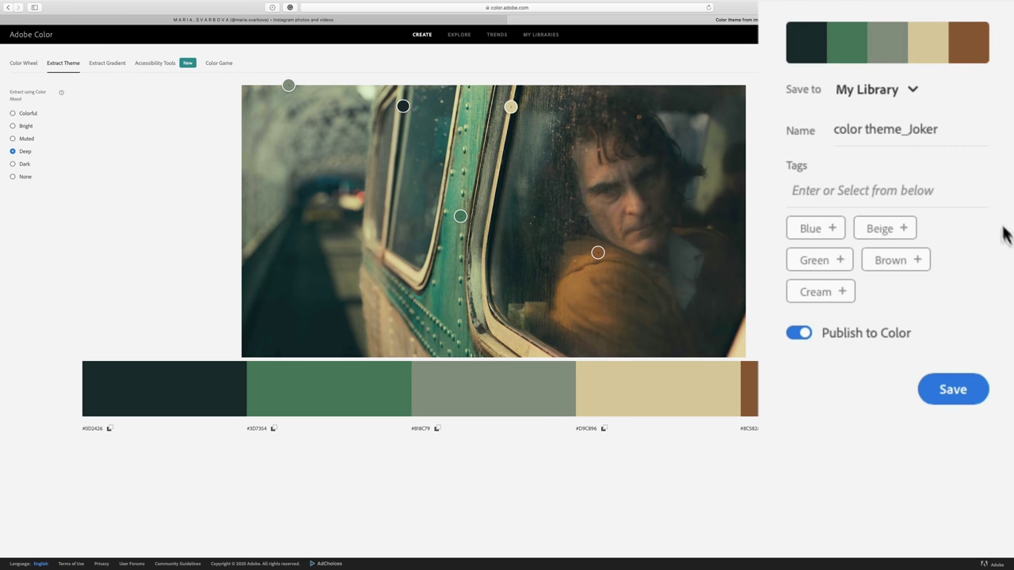
pyautogui.click(958, 390)
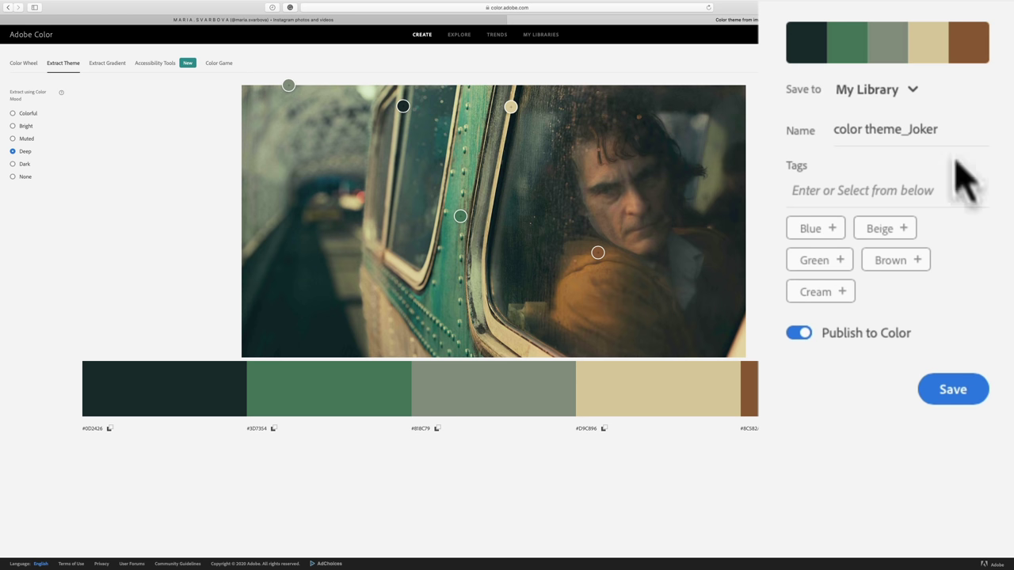
pyautogui.click(955, 396)
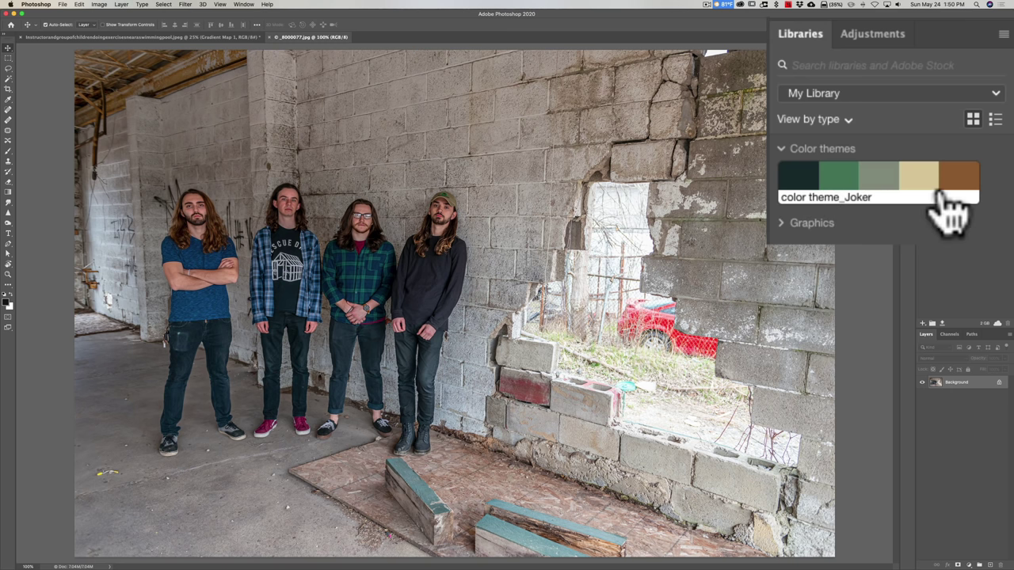
# - Check the Swatches panel, collapse the AdobeColor Dining Room group, and bring up Adobe Color Themes
pyautogui.moveTo(989, 162)
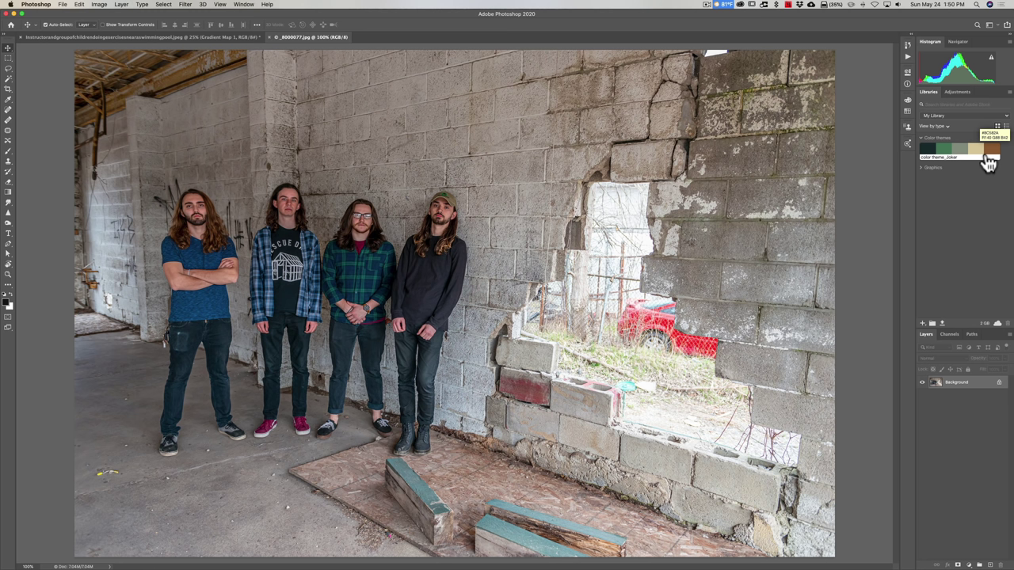
pyautogui.click(907, 110)
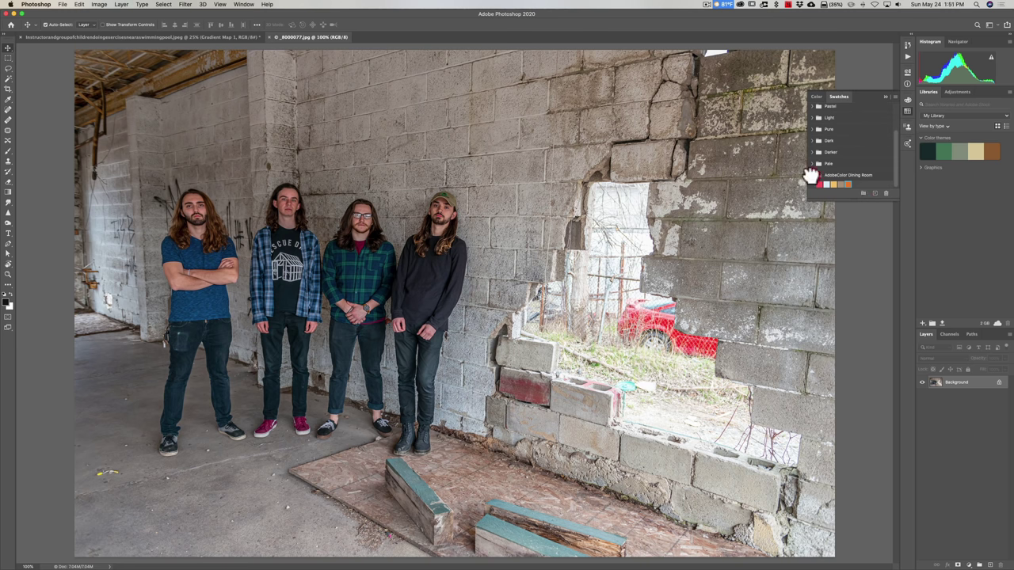
pyautogui.click(811, 174)
pyautogui.click(887, 101)
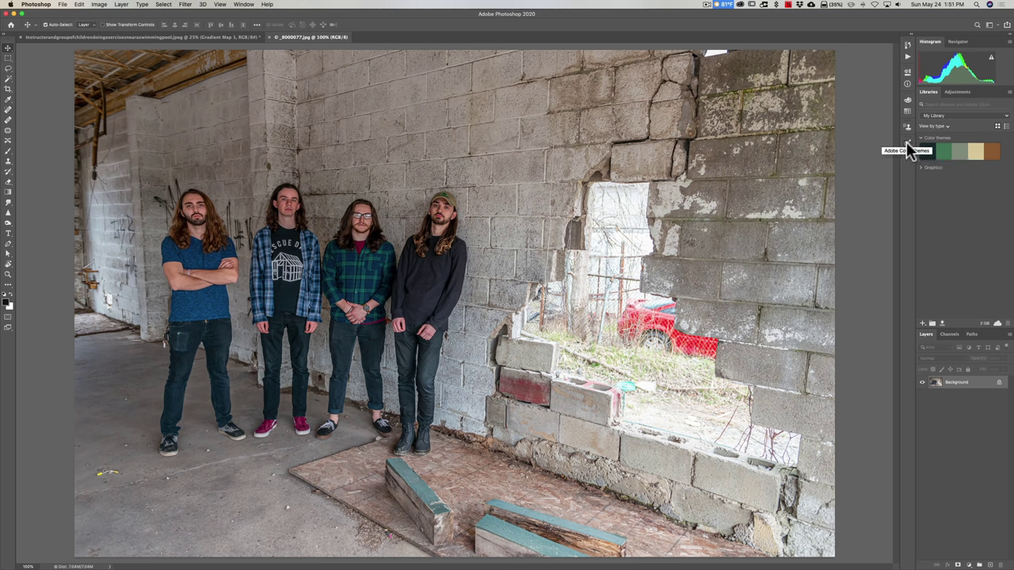
pyautogui.click(908, 151)
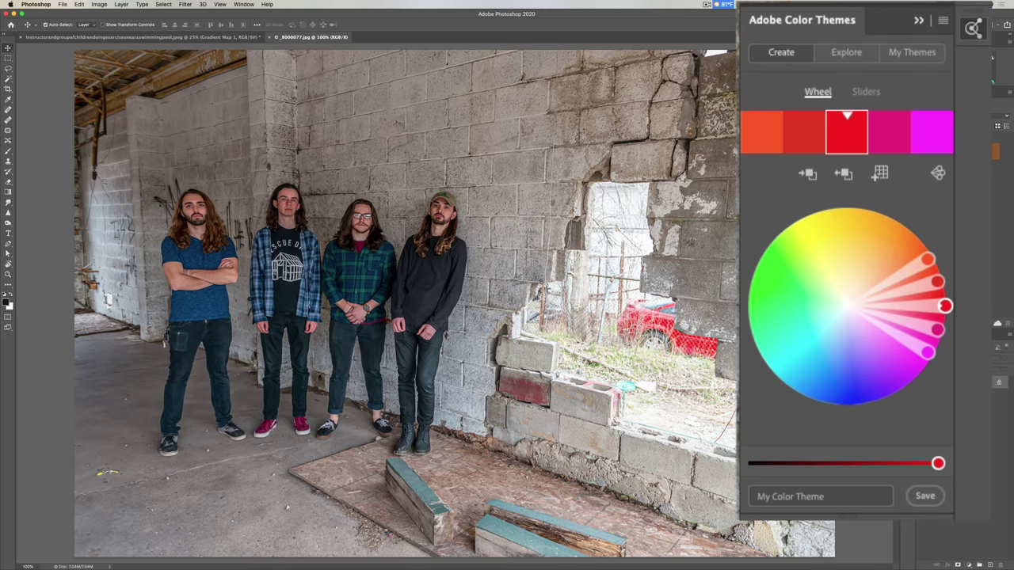
# - Add the Joker theme from My Themes to Swatches and show the Swatches panel to confirm
pyautogui.click(912, 50)
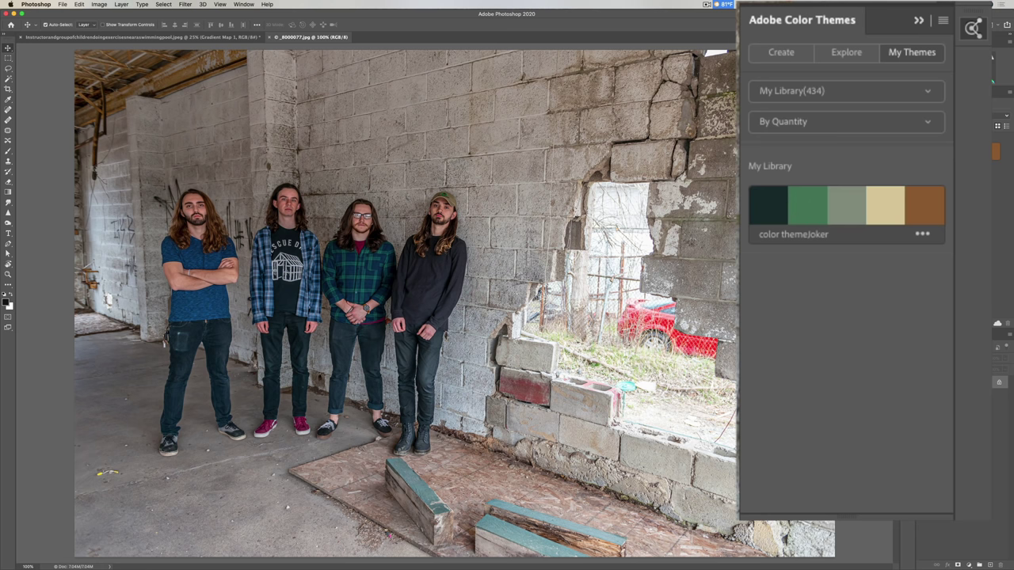
pyautogui.click(923, 236)
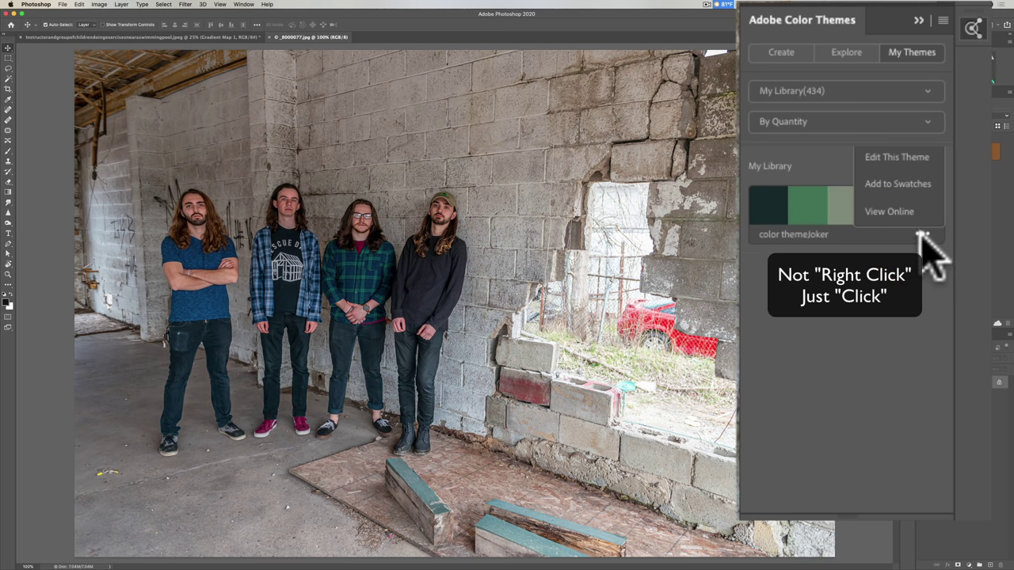
pyautogui.click(912, 187)
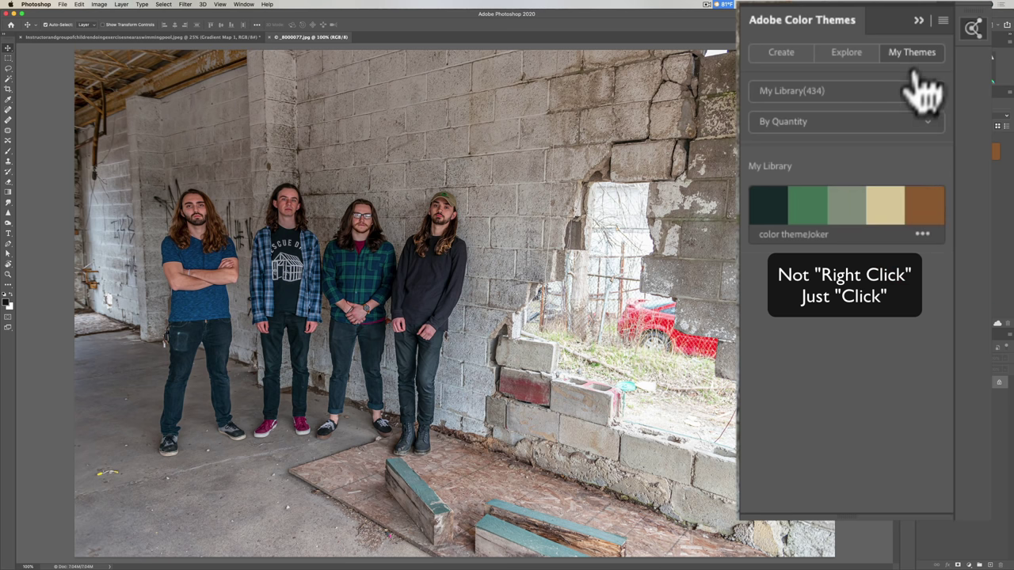
pyautogui.click(917, 20)
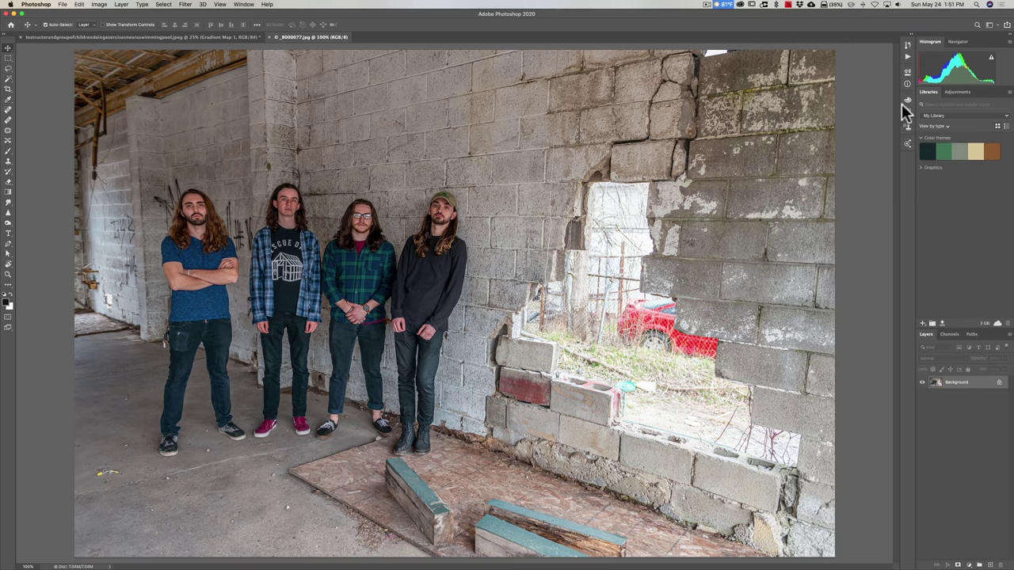
pyautogui.click(909, 111)
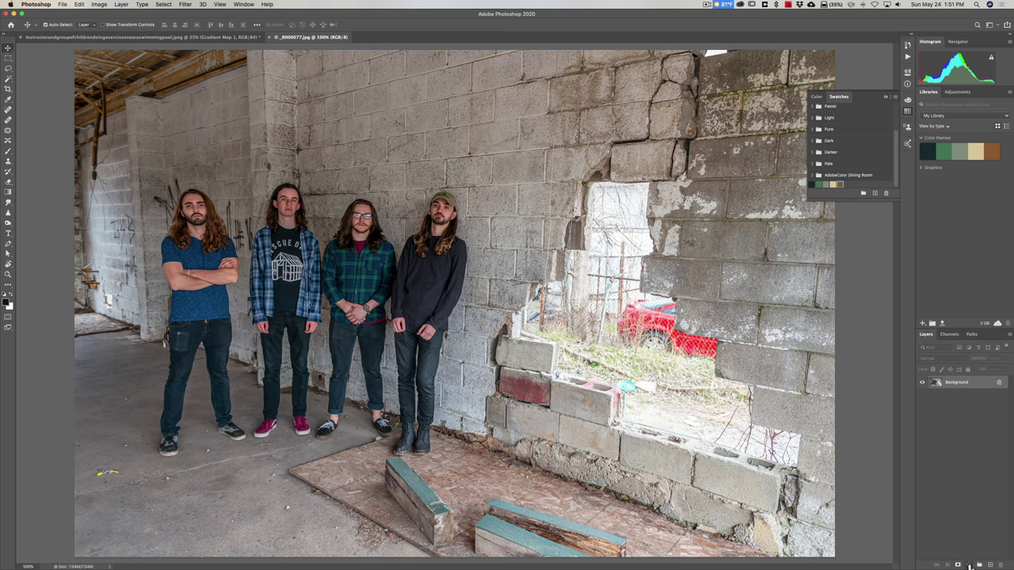
# - Add a Gradient Map adjustment to the band photo and edit its gradient with Swatches shown
pyautogui.click(969, 566)
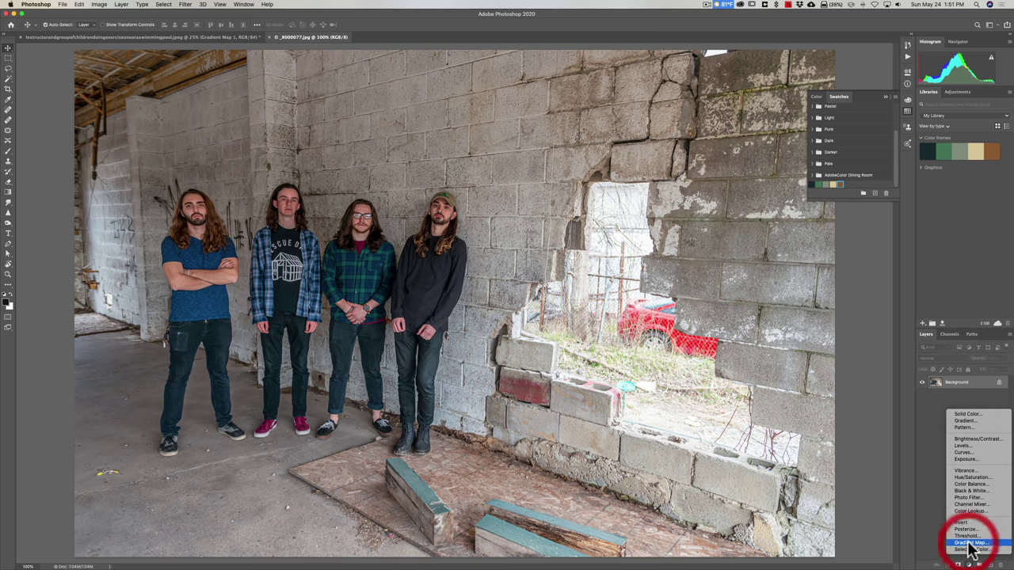
pyautogui.click(971, 544)
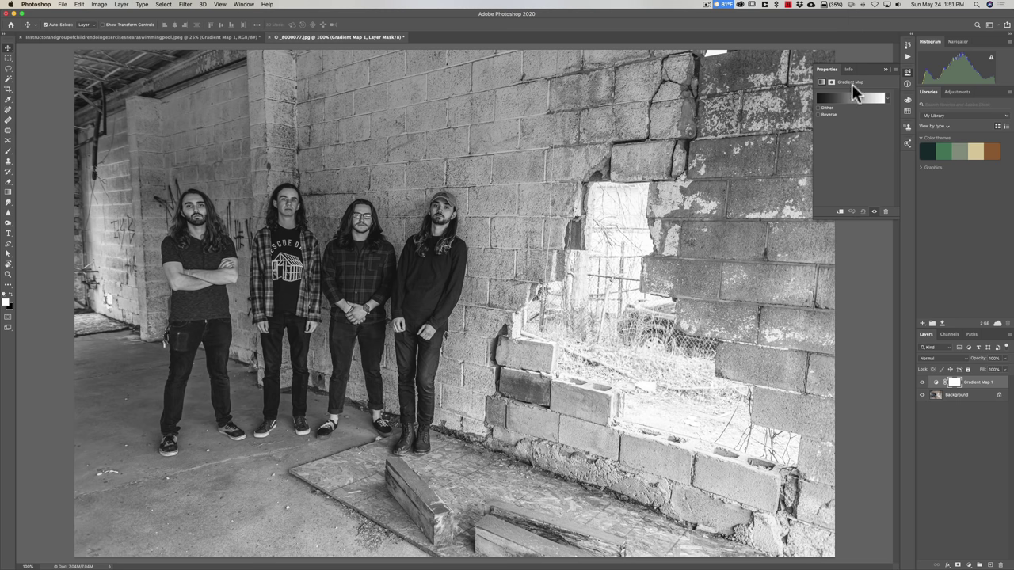
pyautogui.click(850, 99)
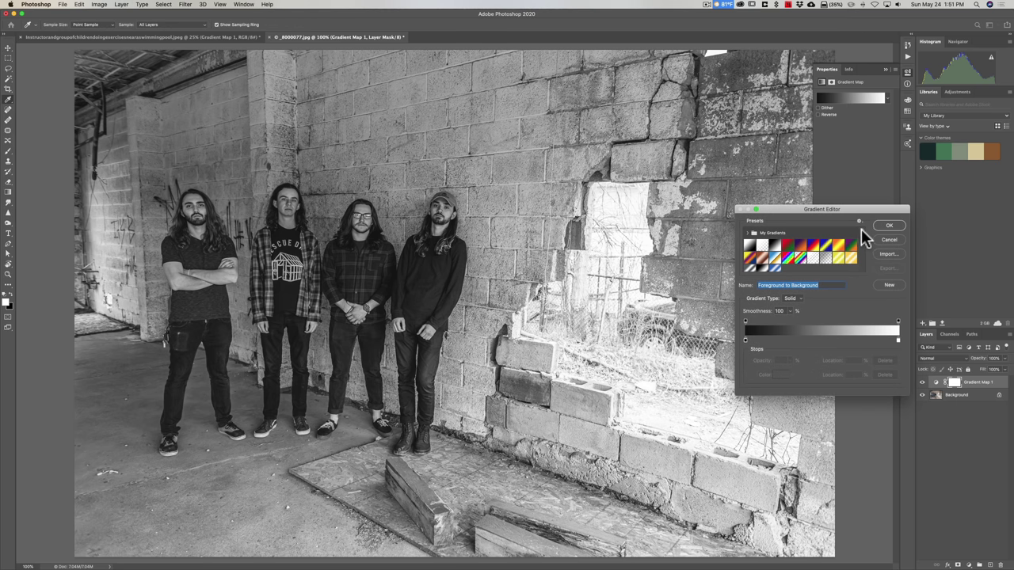
pyautogui.click(888, 74)
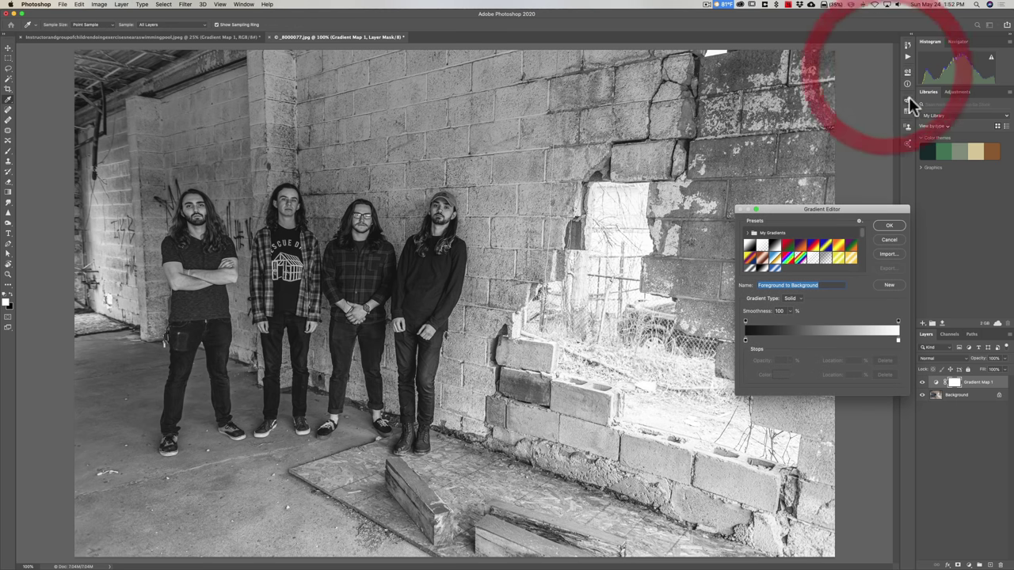
pyautogui.click(909, 110)
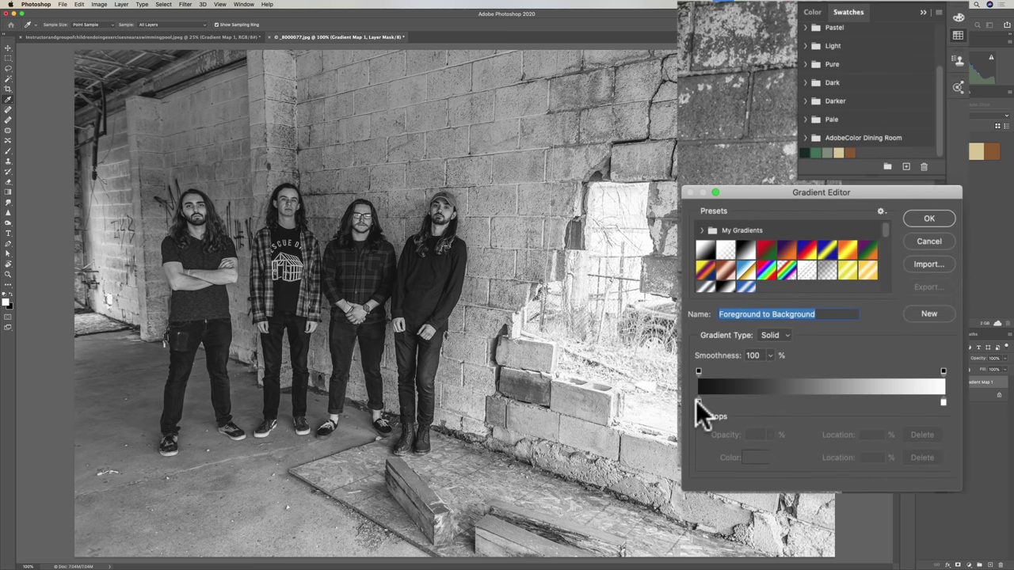
# - Colour the left stop dark green, add a green stop at 26%, and a grey-green stop
pyautogui.click(698, 400)
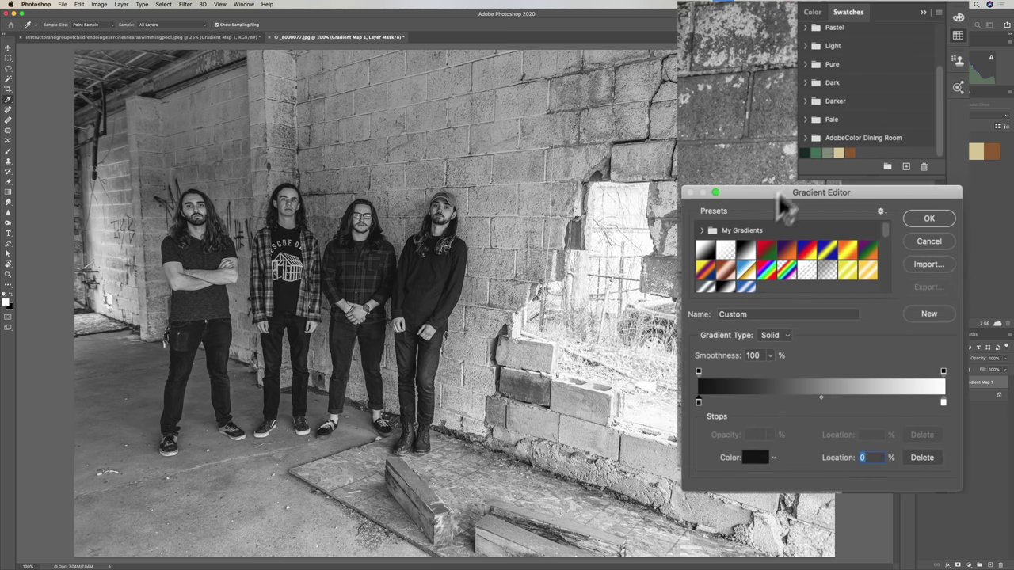
pyautogui.click(805, 152)
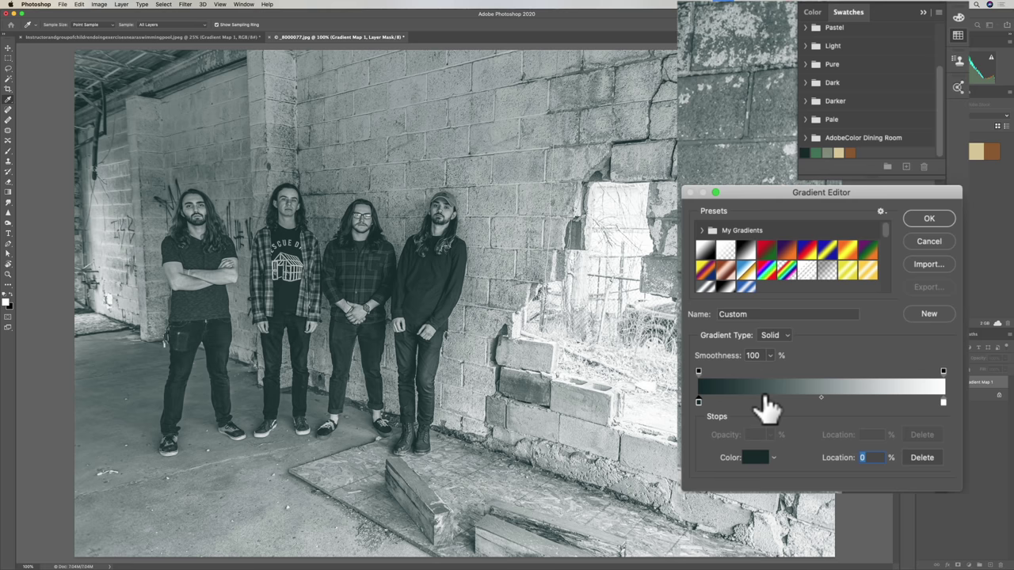
pyautogui.click(763, 404)
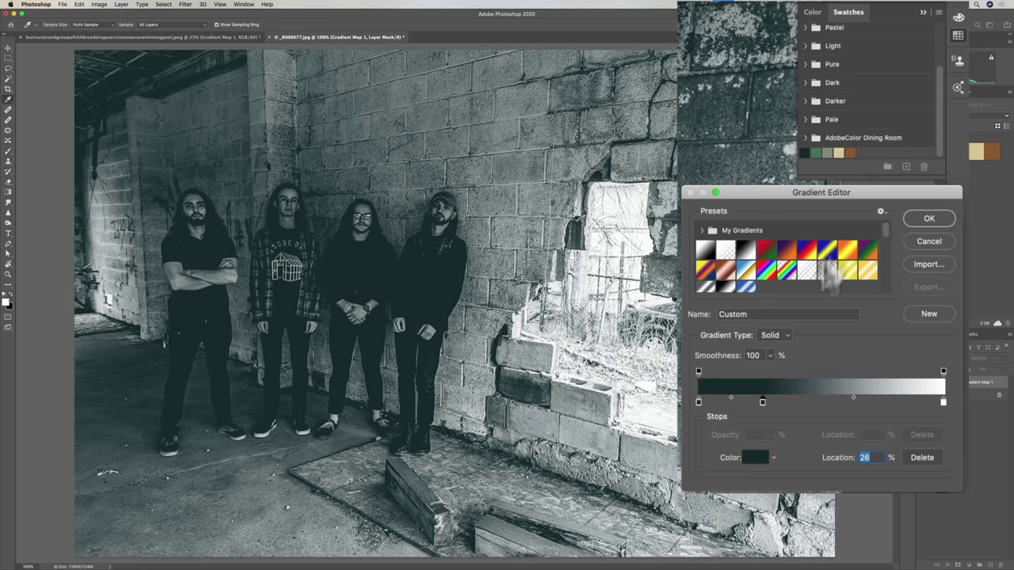
pyautogui.click(817, 152)
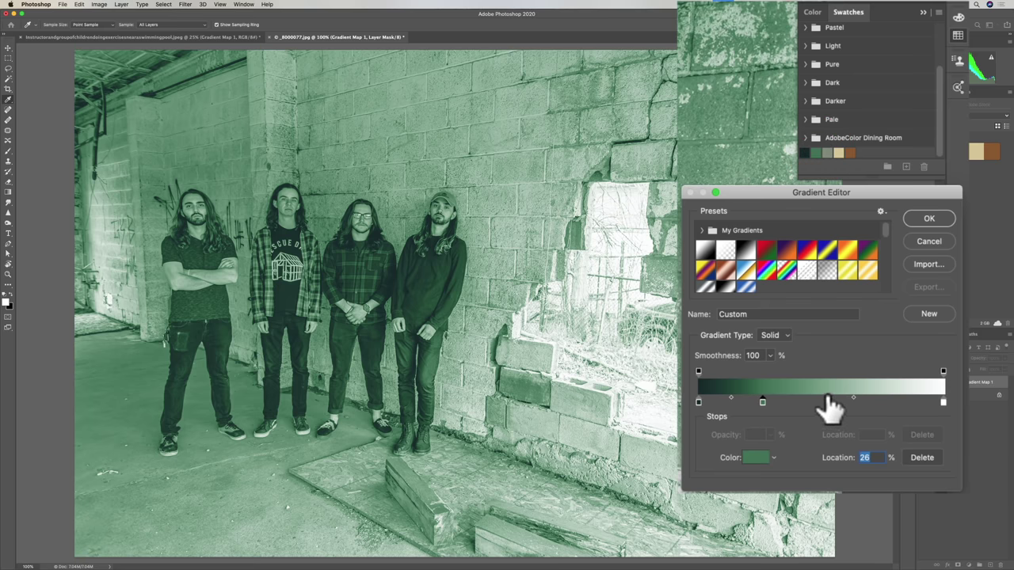
pyautogui.click(826, 403)
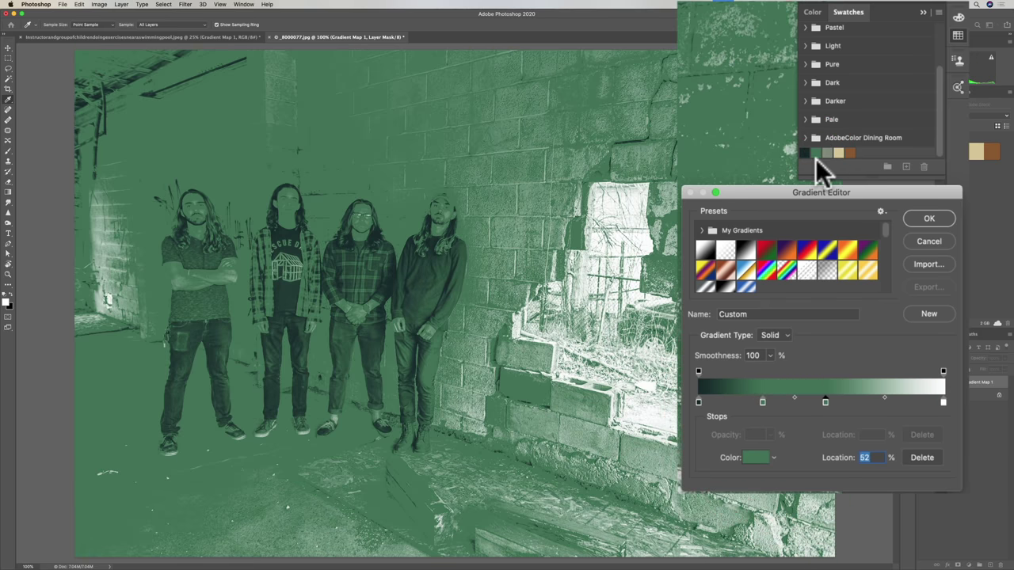
pyautogui.click(828, 152)
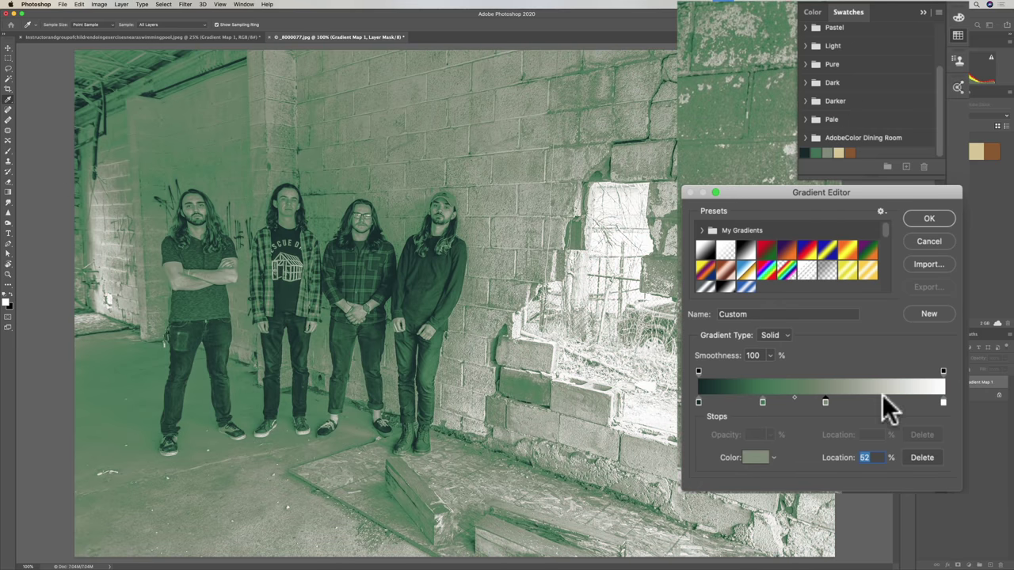
# - Add a tan stop at 77%, make the end stop brown, and accept the gradient
pyautogui.click(887, 401)
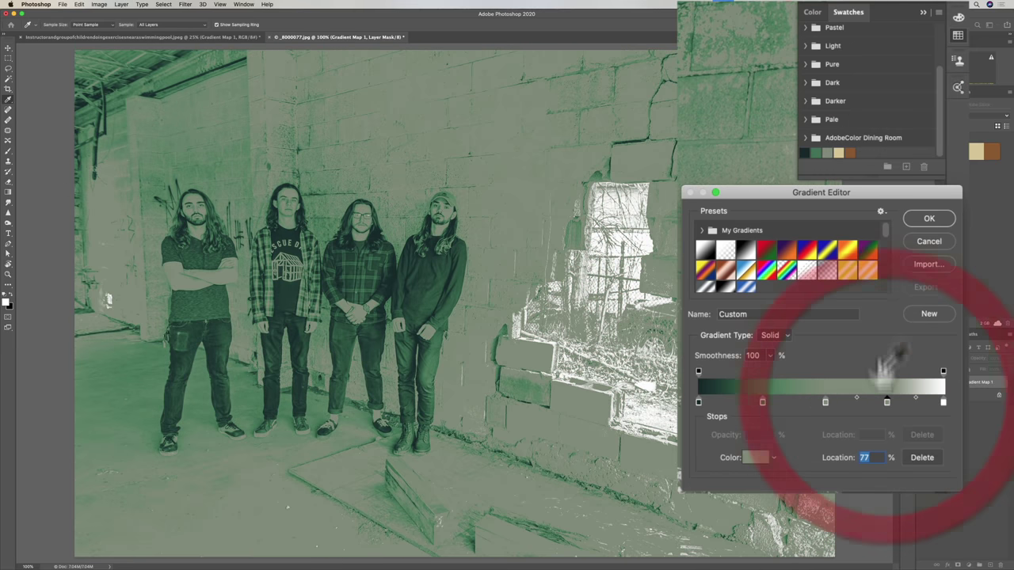
pyautogui.click(838, 152)
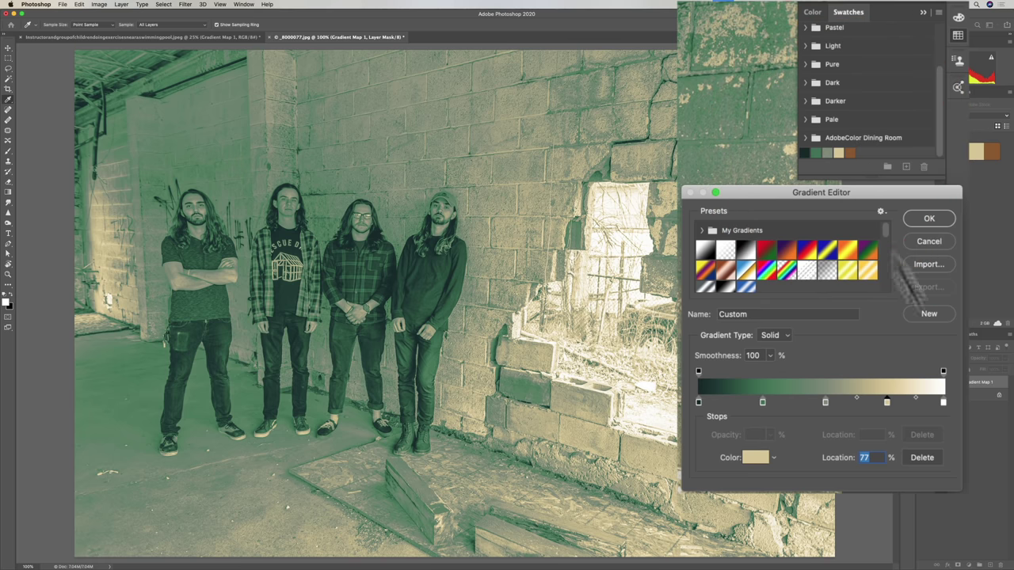
pyautogui.click(943, 402)
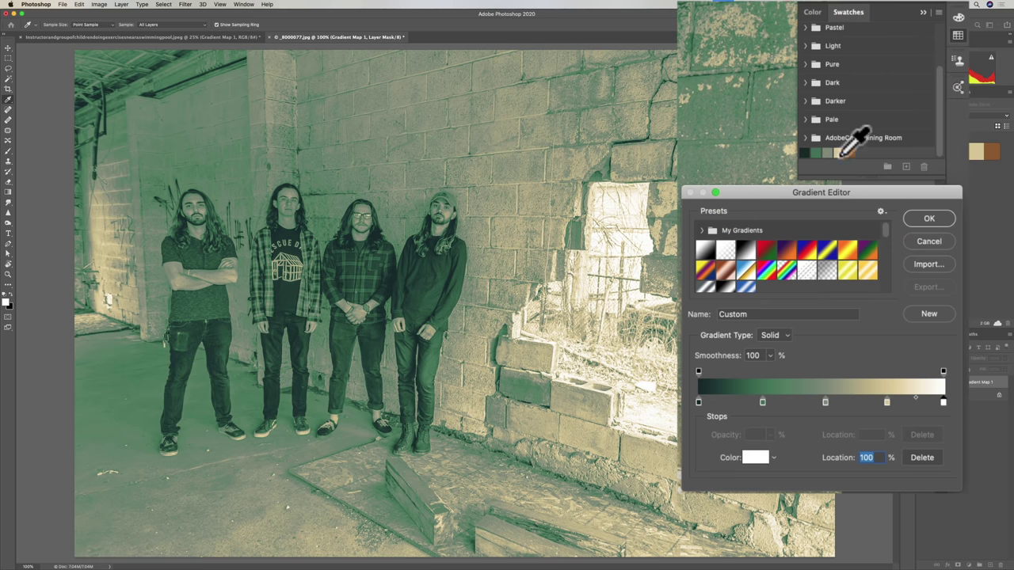
pyautogui.click(850, 153)
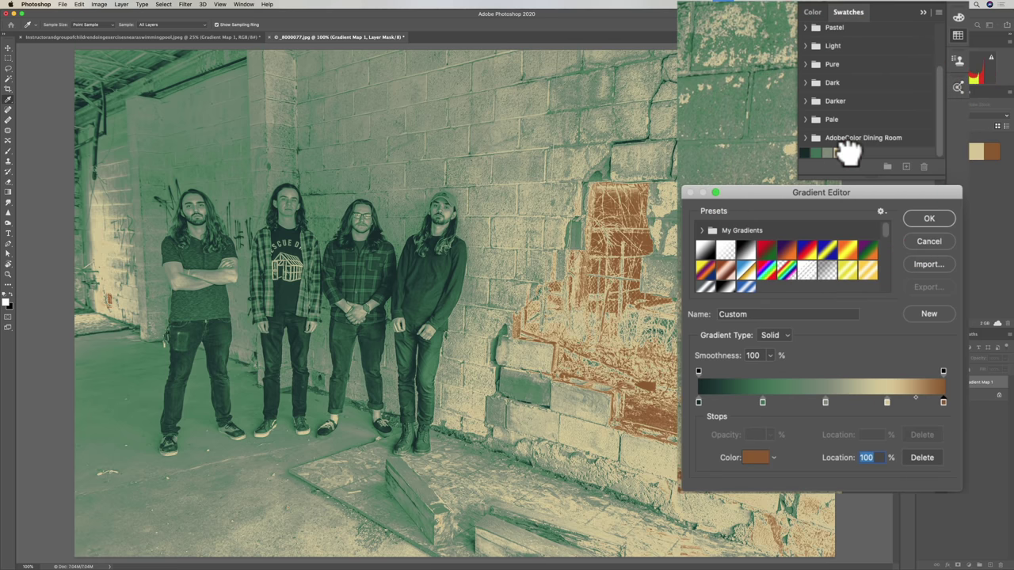
pyautogui.click(929, 220)
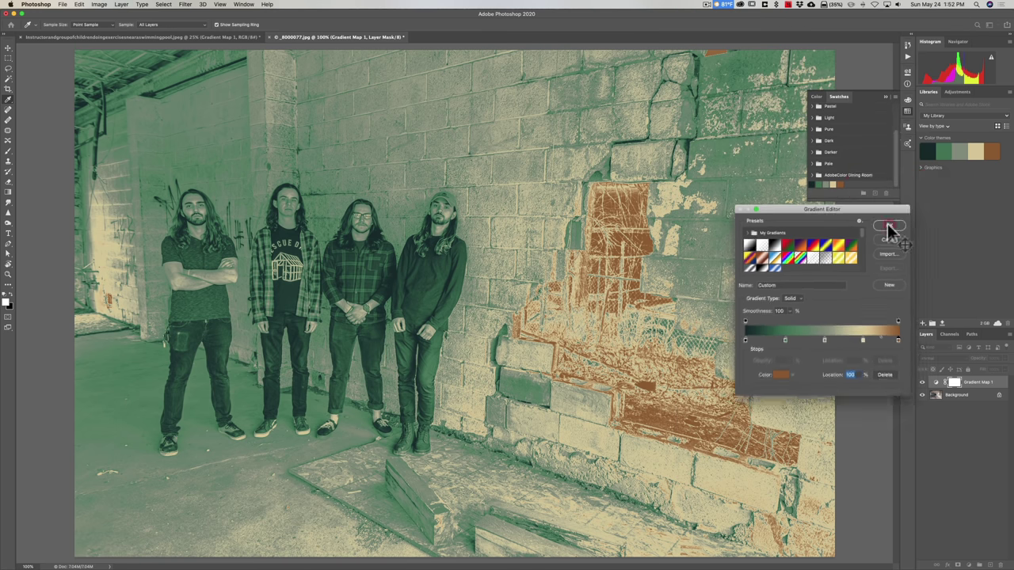
pyautogui.click(888, 100)
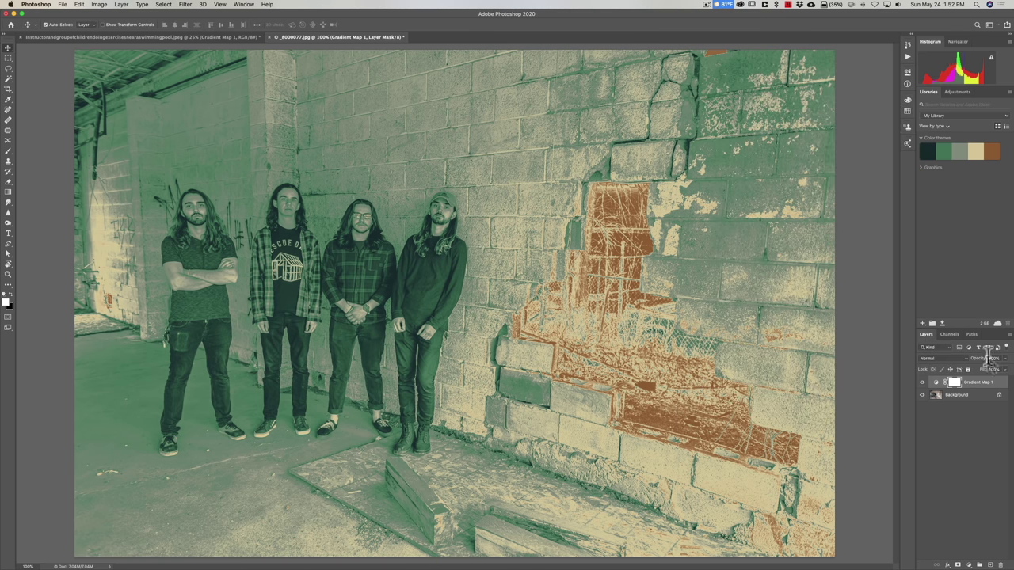
# - Set the Gradient Map layer to Overlay blend mode and lower its opacity to 56%
pyautogui.click(954, 361)
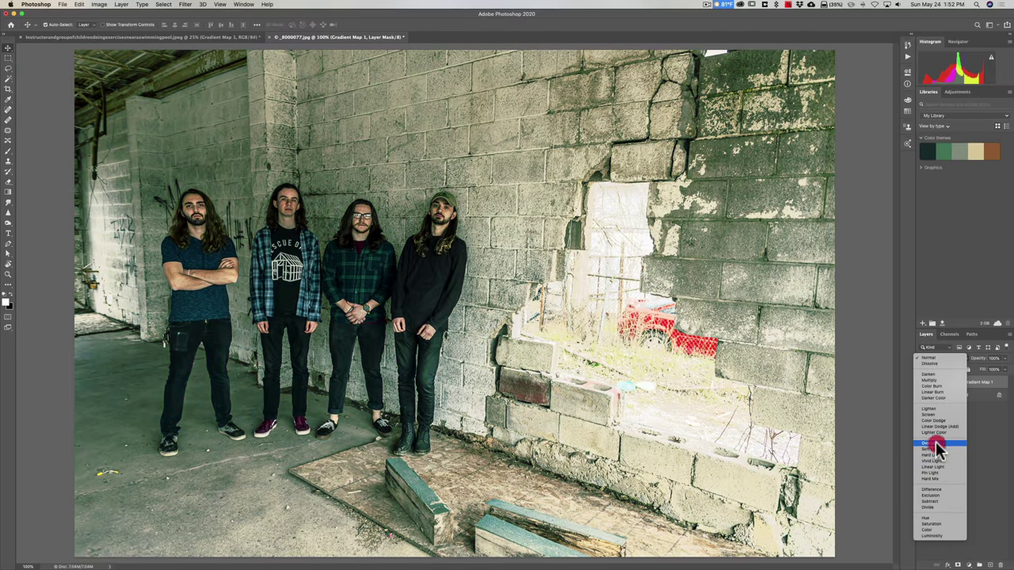
pyautogui.click(937, 444)
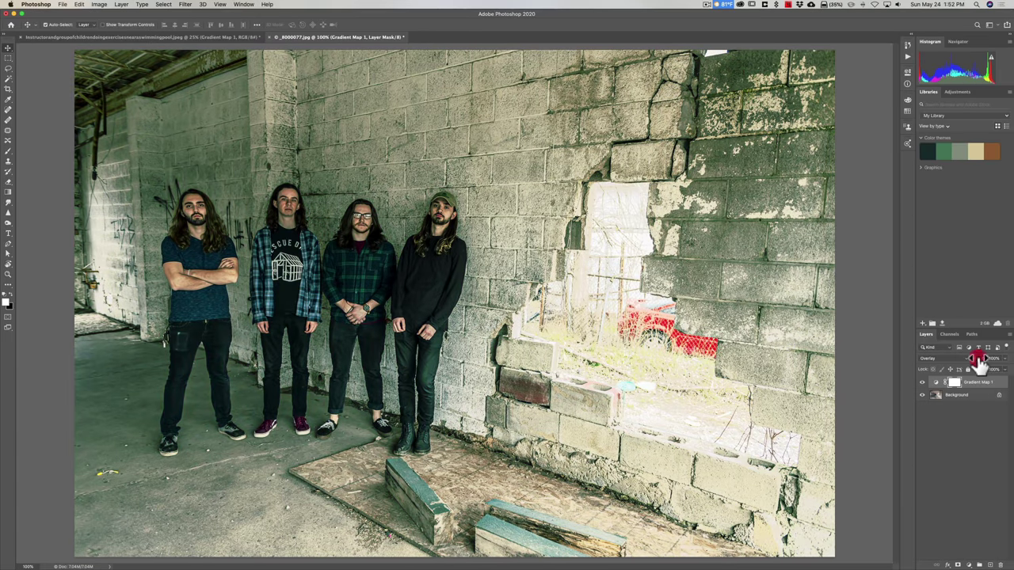
pyautogui.moveTo(979, 360); pyautogui.dragTo(960, 355)
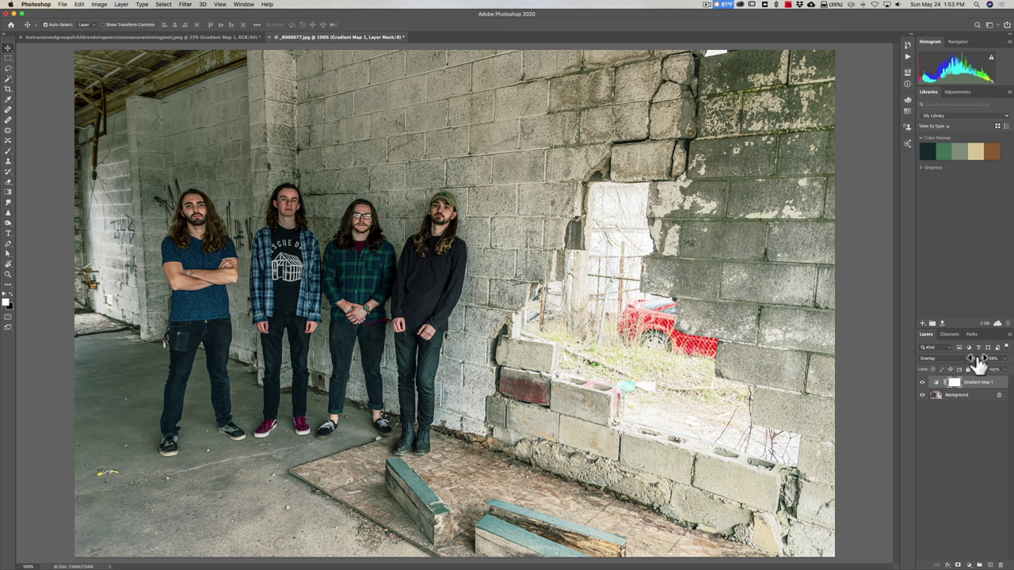
pyautogui.click(977, 359)
pyautogui.moveTo(977, 359); pyautogui.dragTo(974, 360)
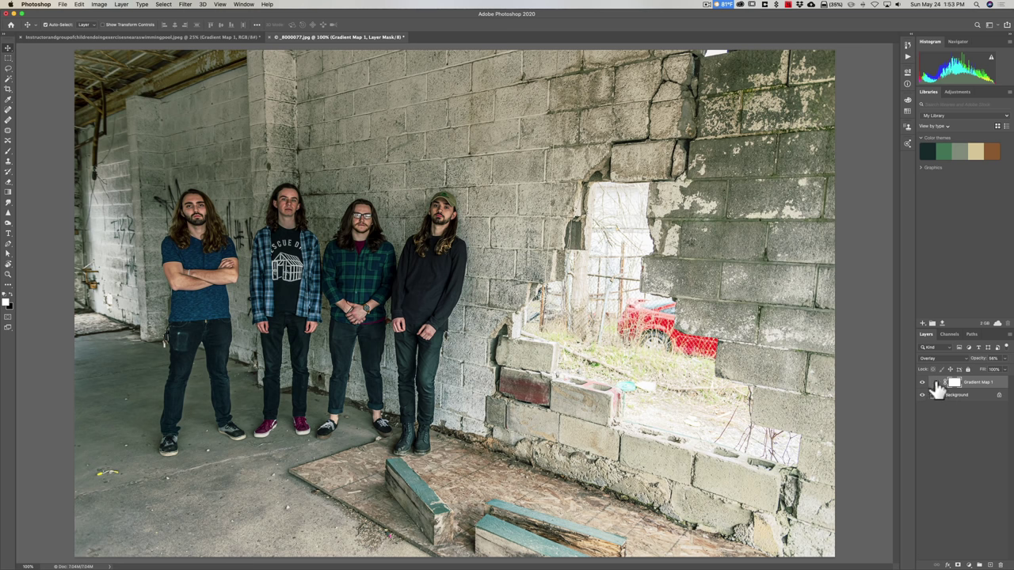
# - Reopen the gradient map's Gradient Editor and confirm it unchanged
pyautogui.doubleClick(938, 386)
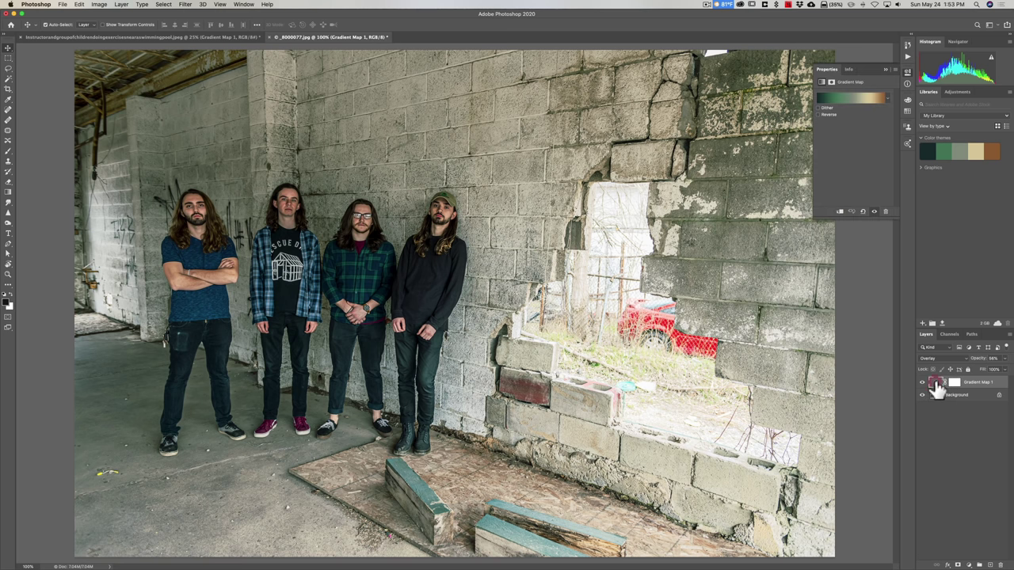
pyautogui.click(845, 98)
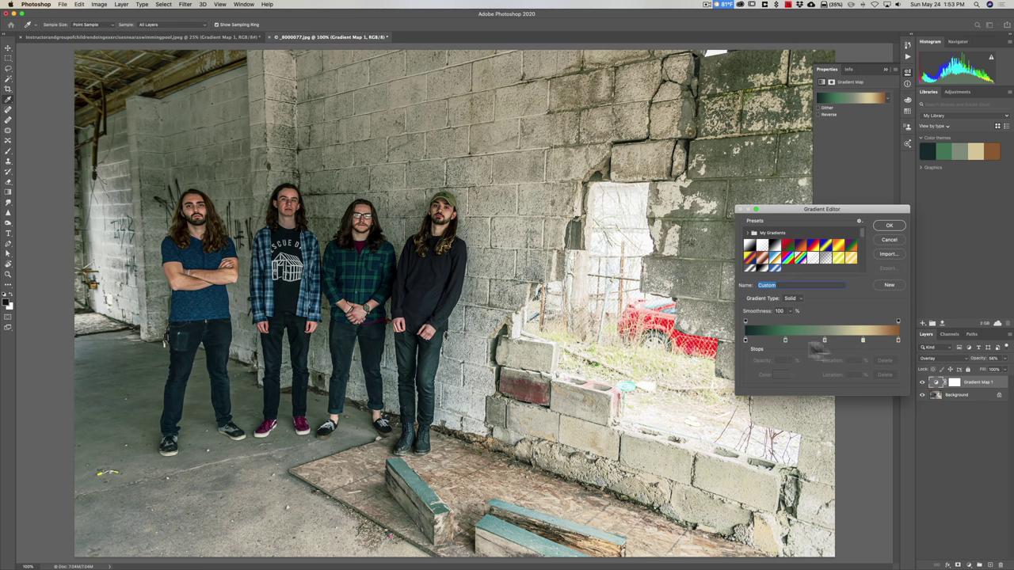
pyautogui.click(888, 227)
pyautogui.click(891, 227)
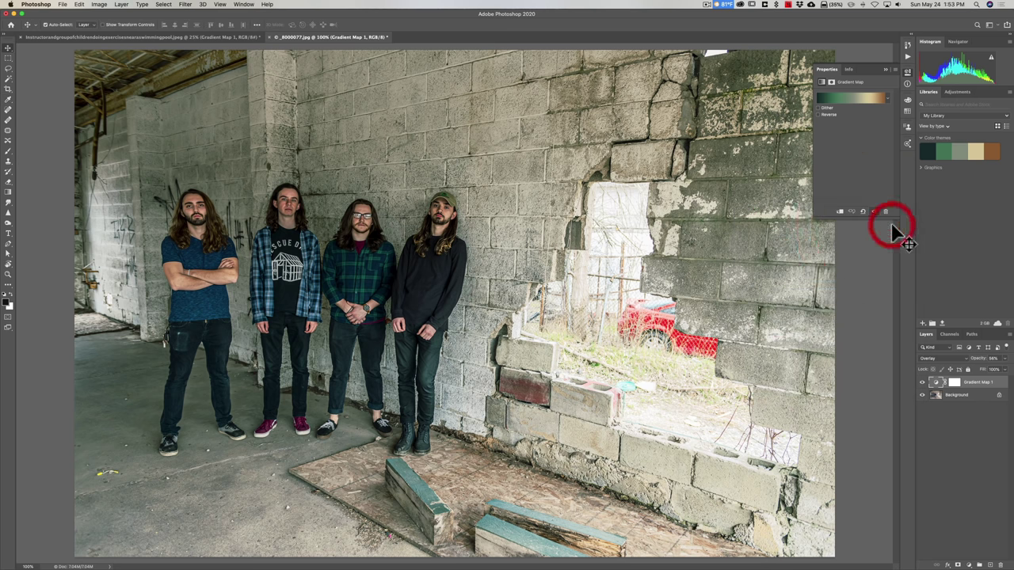
# - Export the pool photo's look as a CUBE lookup table named 'Maria Svarbova' to the Desktop
pyautogui.click(887, 69)
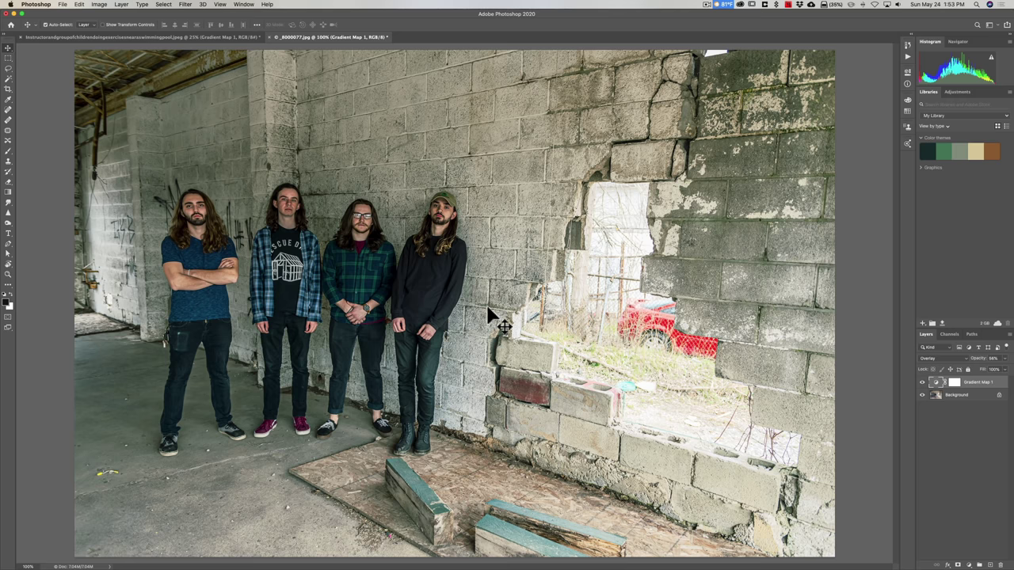
pyautogui.click(206, 35)
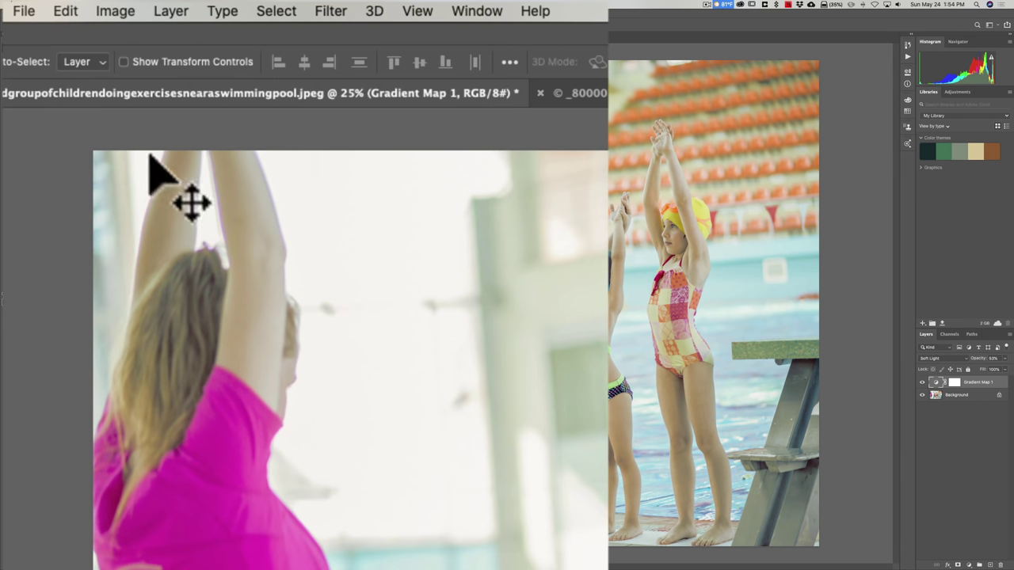
pyautogui.click(23, 11)
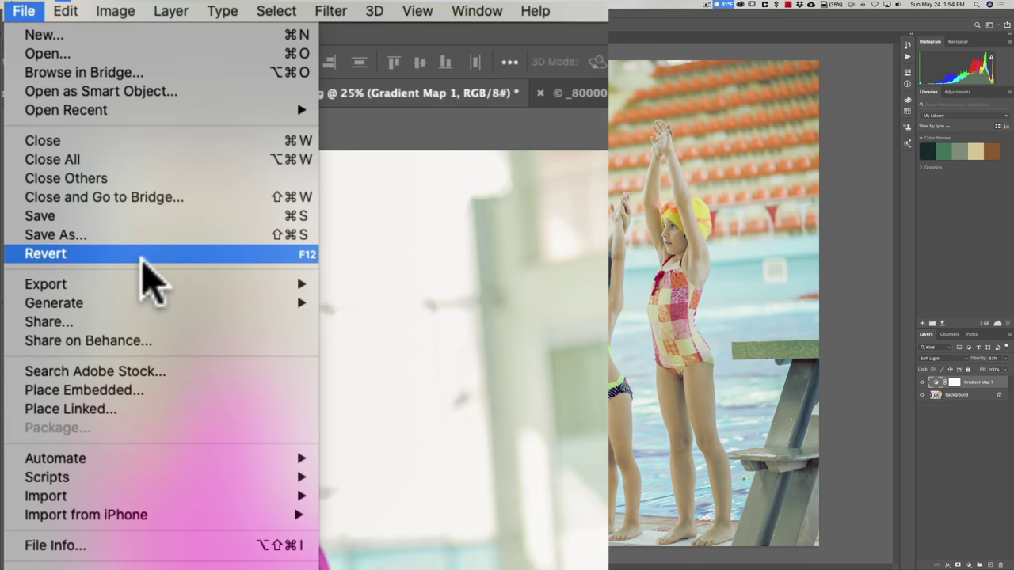
pyautogui.moveTo(144, 282)
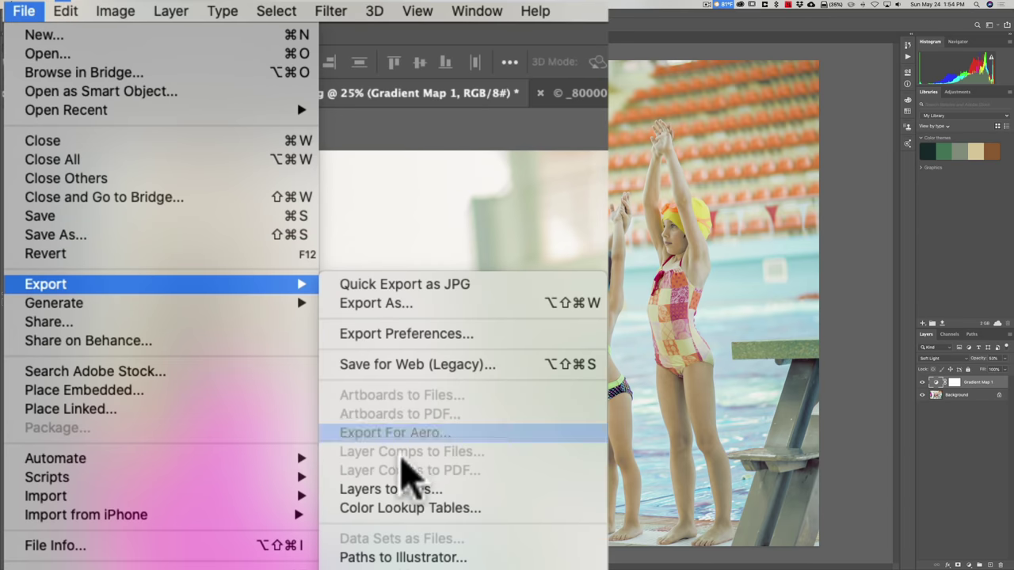
pyautogui.click(406, 508)
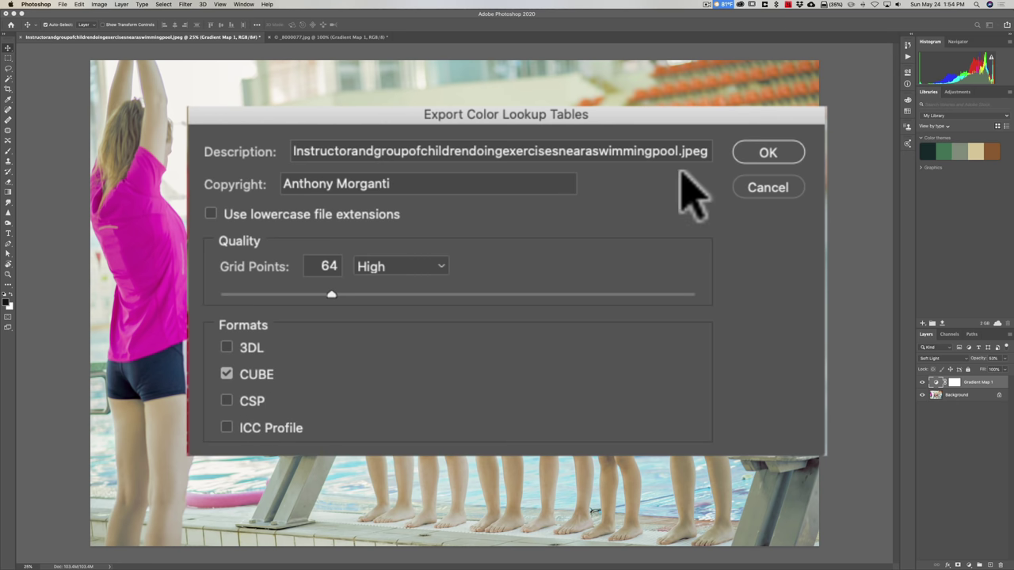
pyautogui.click(758, 156)
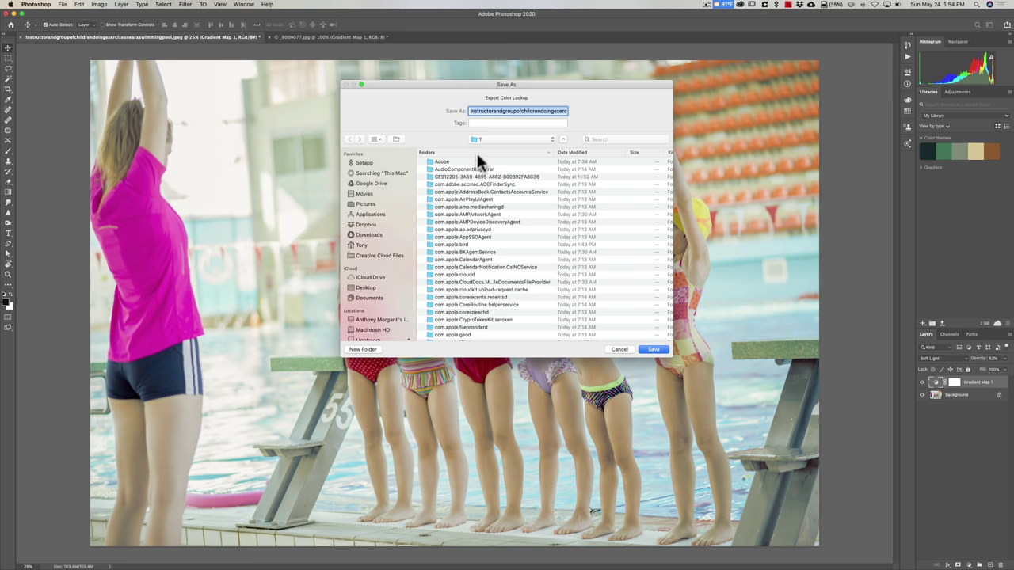
pyautogui.click(360, 288)
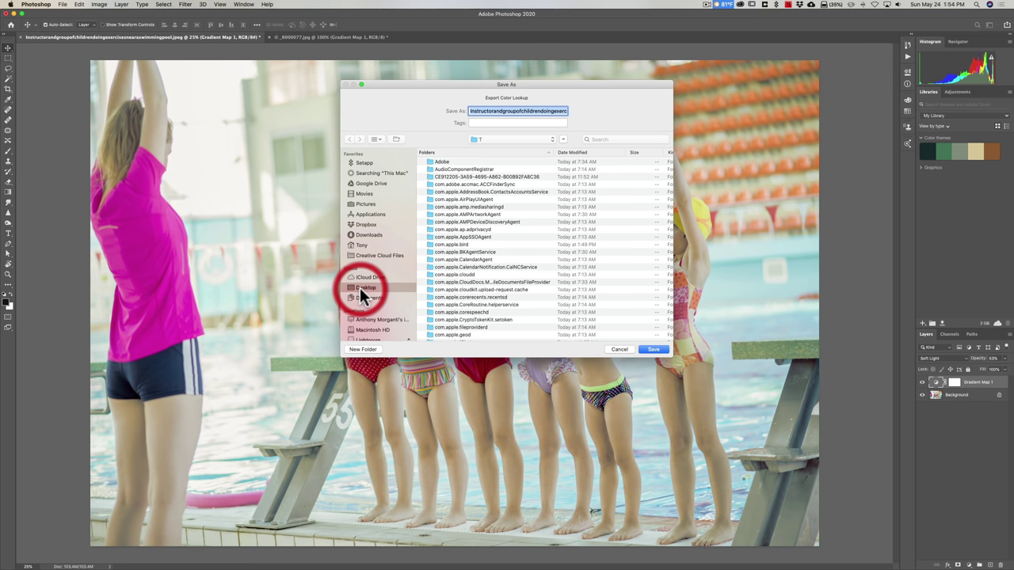
pyautogui.write('Maria Svarbova')
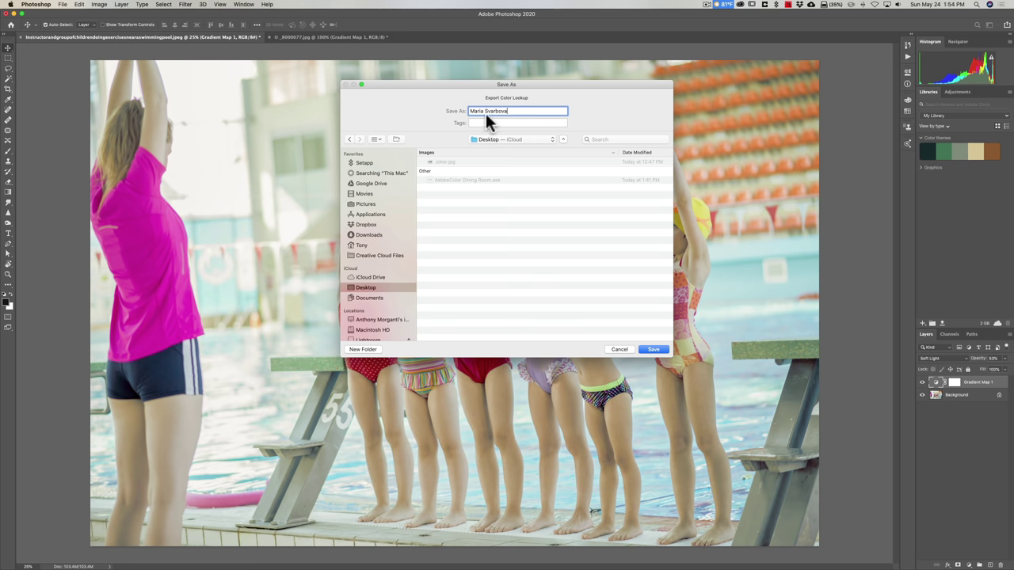
pyautogui.click(653, 349)
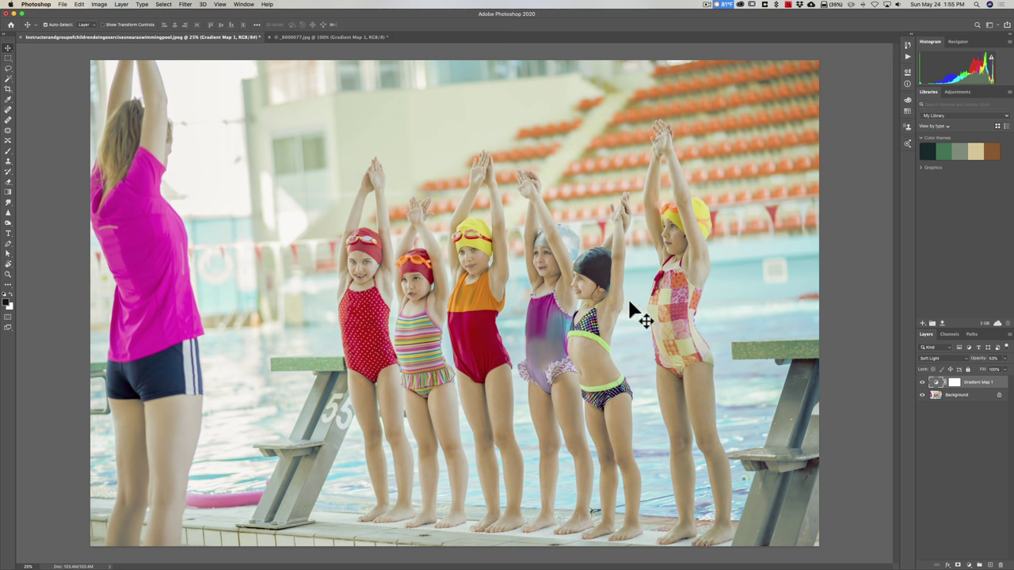
# - Select the pool photo's Background layer and open it in the Camera Raw Filter
pyautogui.click(187, 5)
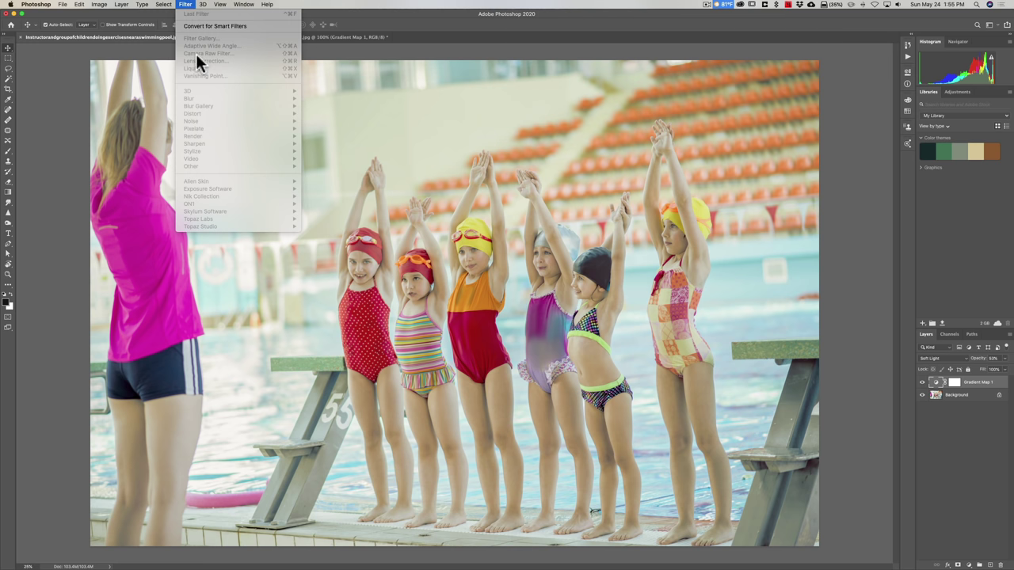
pyautogui.click(349, 48)
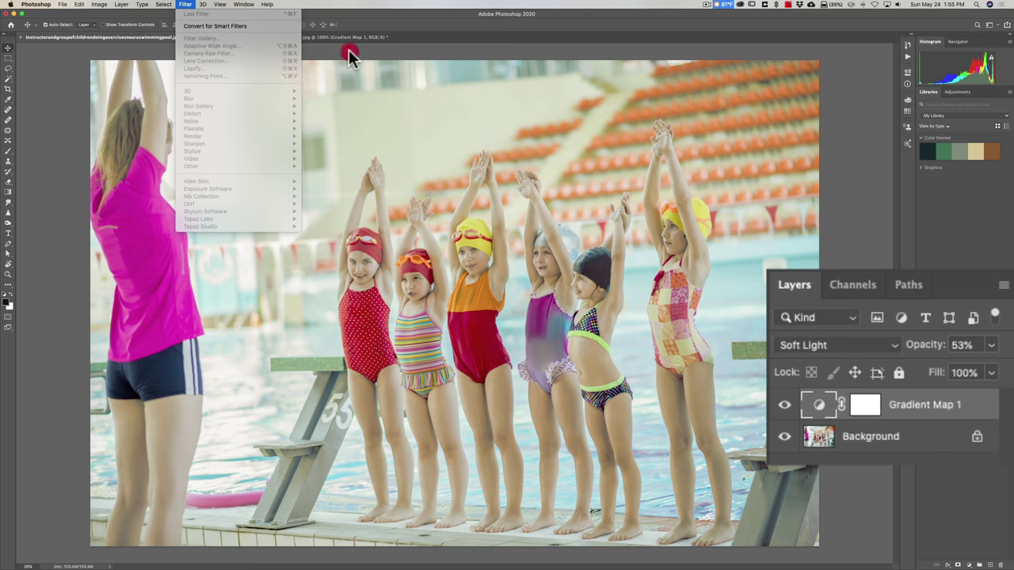
pyautogui.click(917, 436)
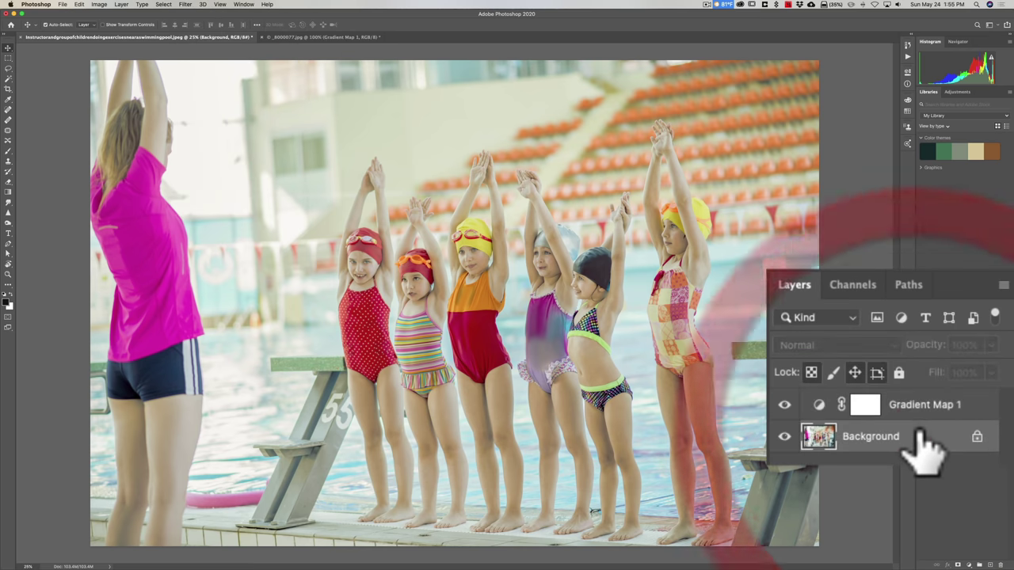
pyautogui.click(186, 5)
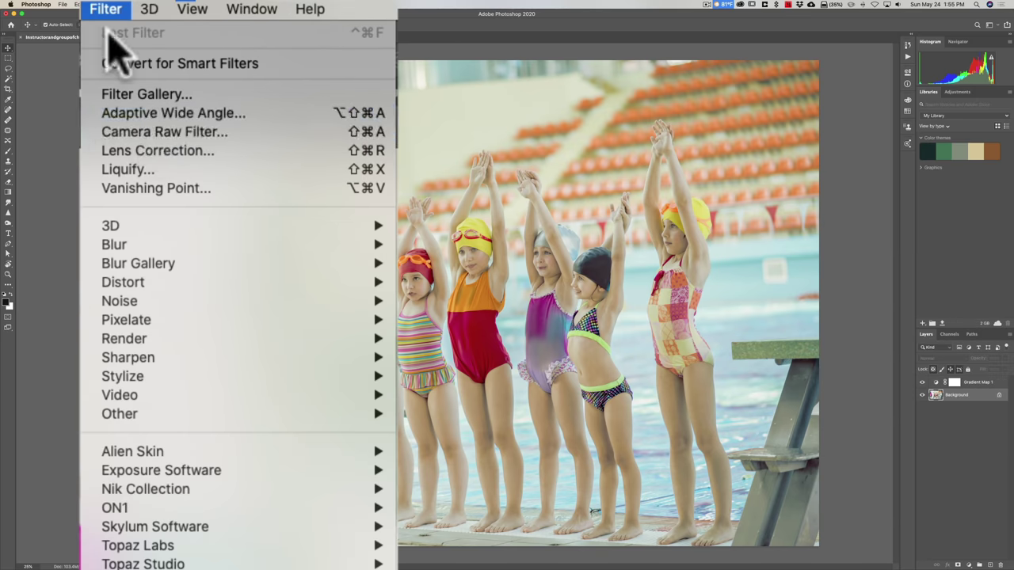
pyautogui.click(200, 54)
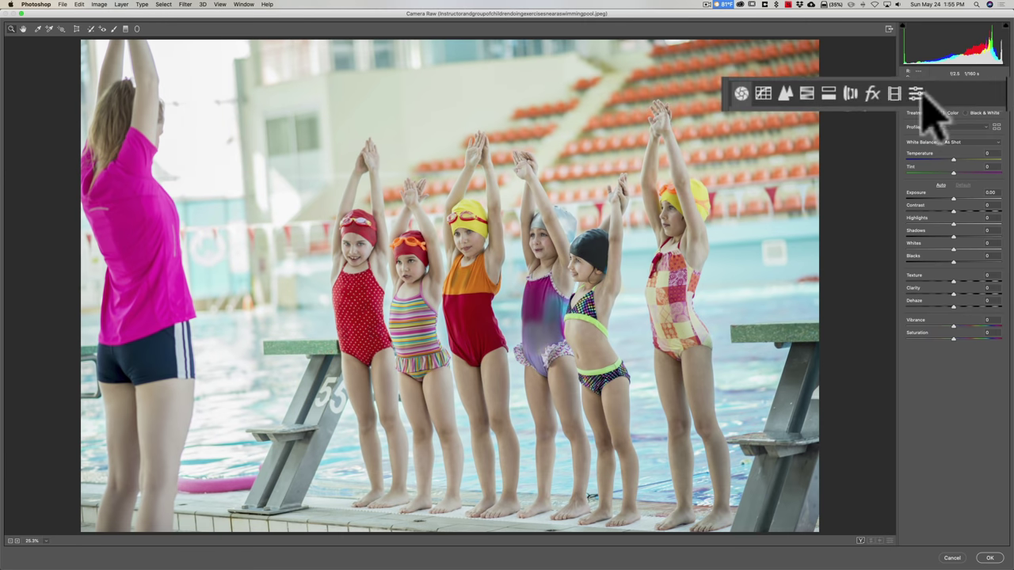
# - Show the Camera Raw presets, collapse User Presets, and start a new profile instead of a preset
pyautogui.click(919, 94)
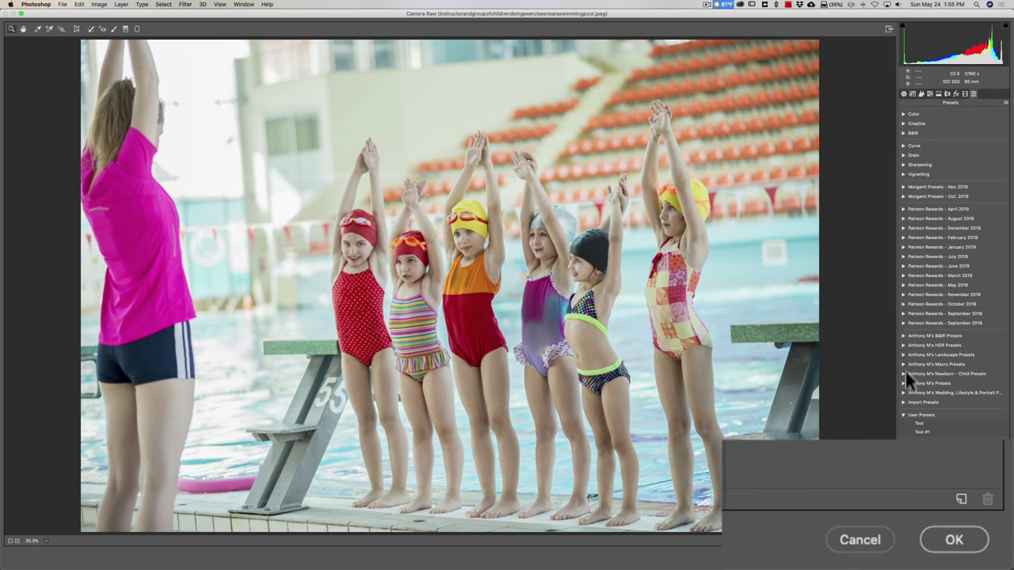
pyautogui.click(903, 415)
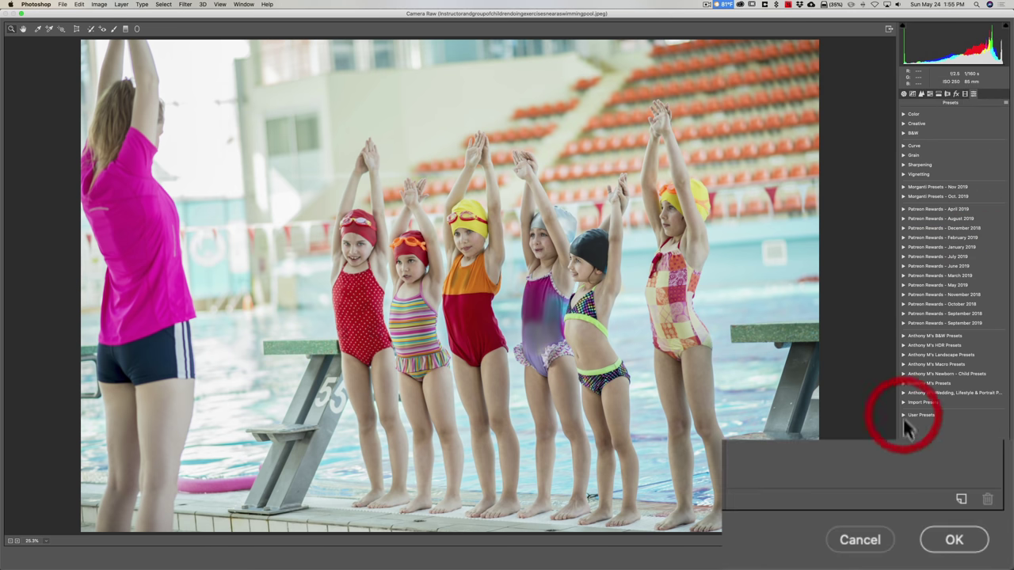
pyautogui.click(960, 501)
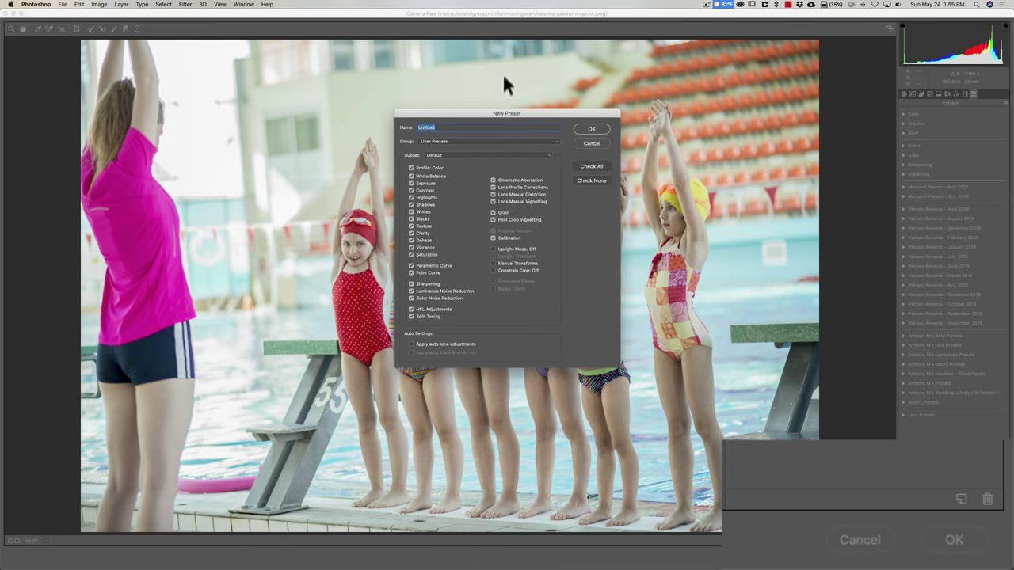
pyautogui.click(586, 142)
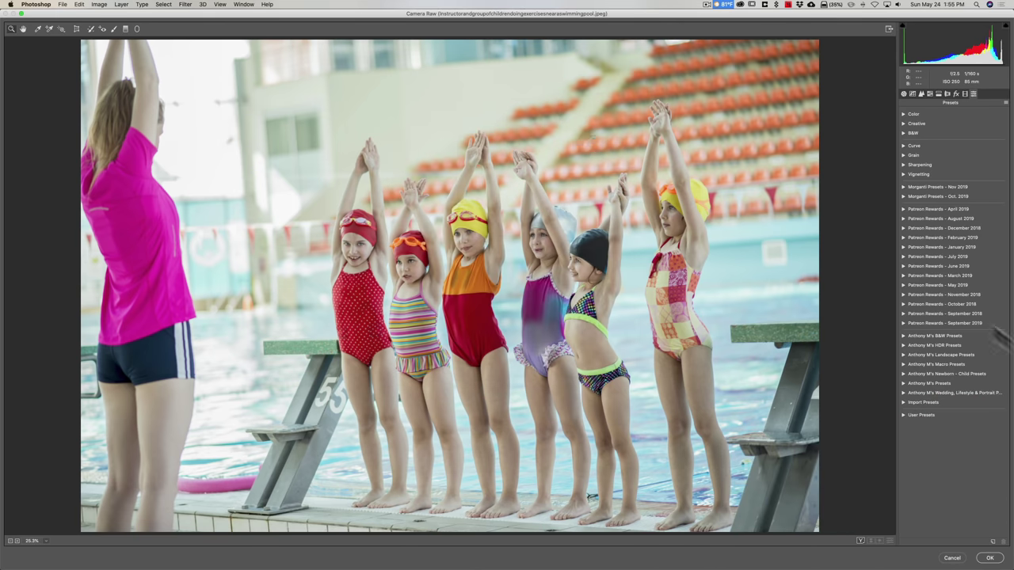
pyautogui.keyDown('alt'); pyautogui.click(994, 545); pyautogui.keyUp('alt')
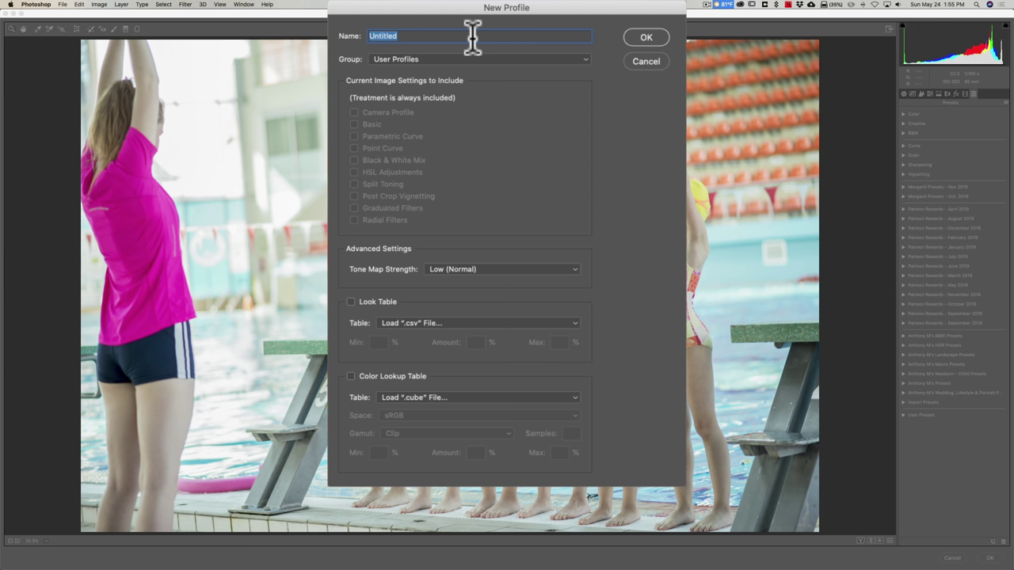
# - Name the profile 'Maria Svarbova - 1' and place it in a new 'Color Grading' group
pyautogui.write('Maria Svarbova - 1')
pyautogui.click(426, 59)
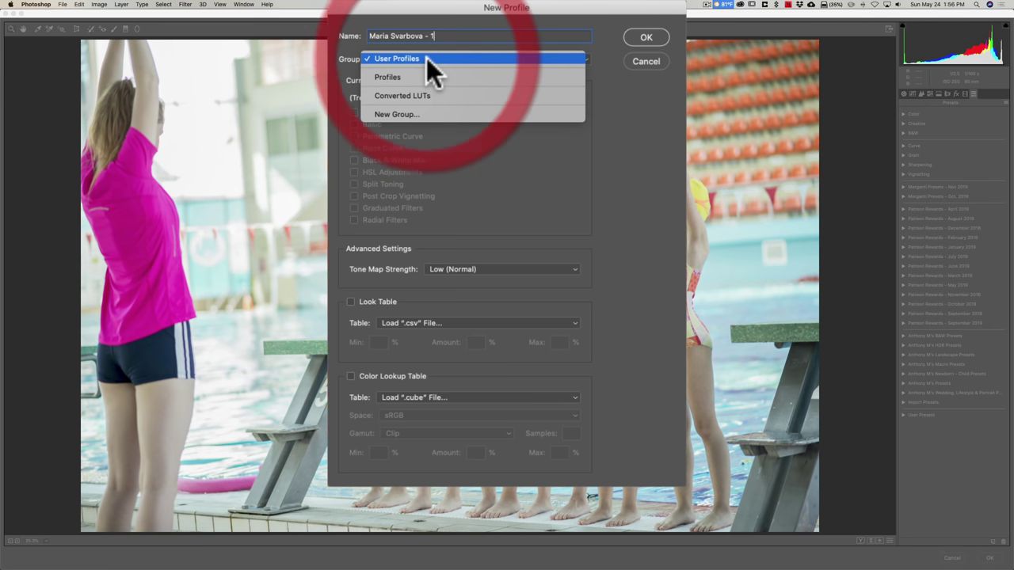
pyautogui.click(409, 111)
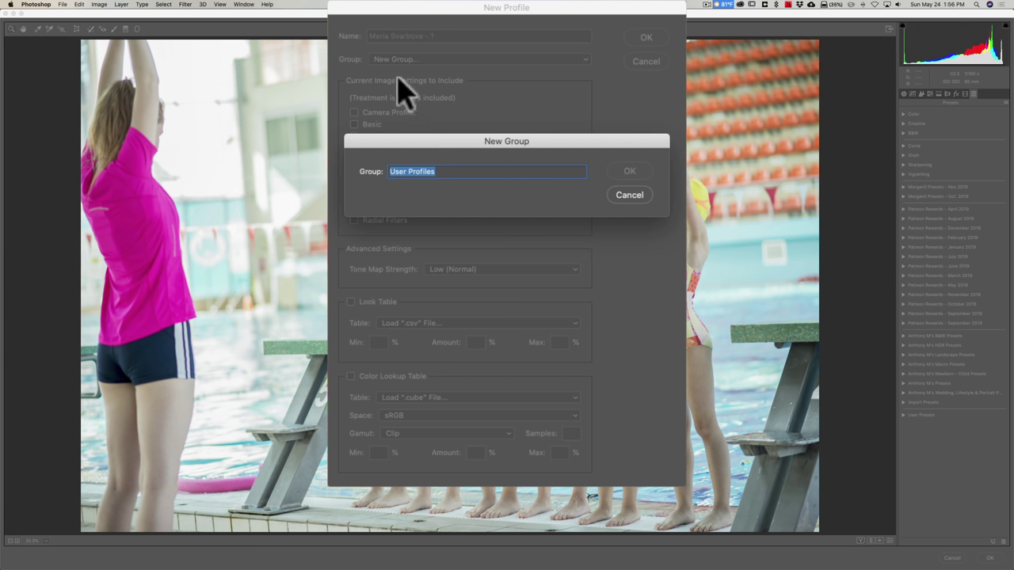
pyautogui.write('Color G')
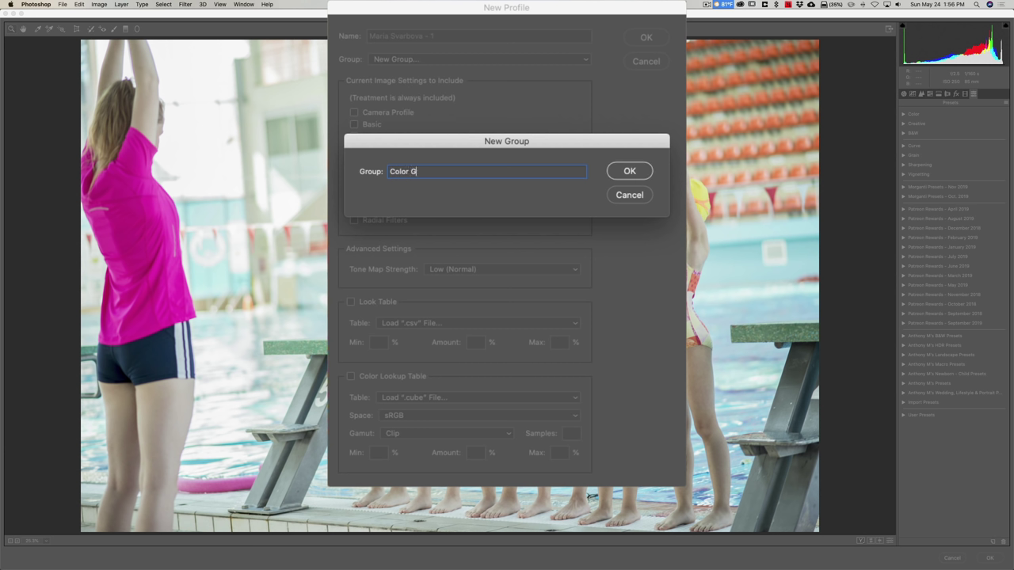
pyautogui.write('rading')
pyautogui.click(627, 174)
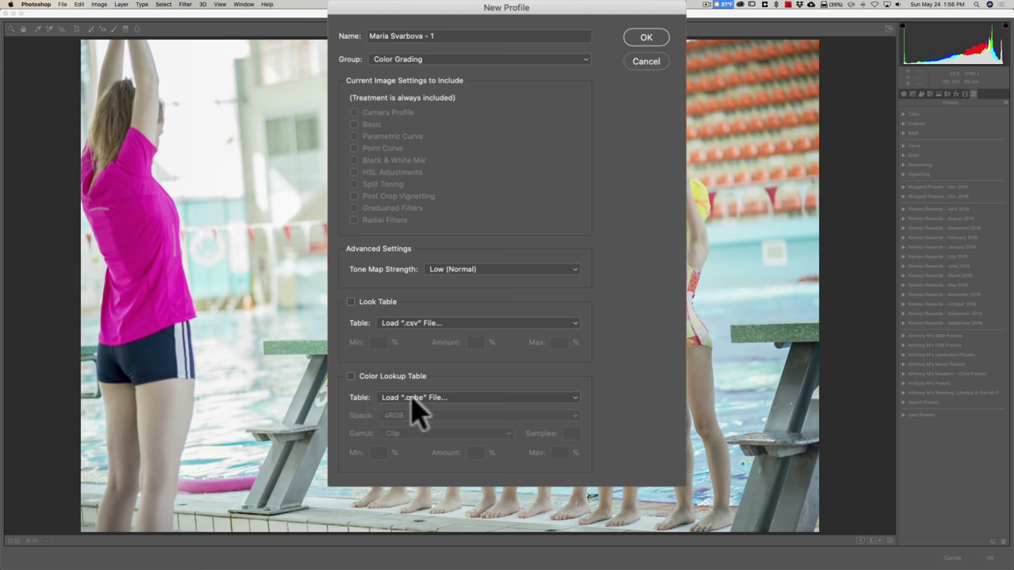
# - Load Maria Svarbova.CUBE as the profile's Color Lookup Table and save the profile
pyautogui.click(542, 397)
pyautogui.click(481, 395)
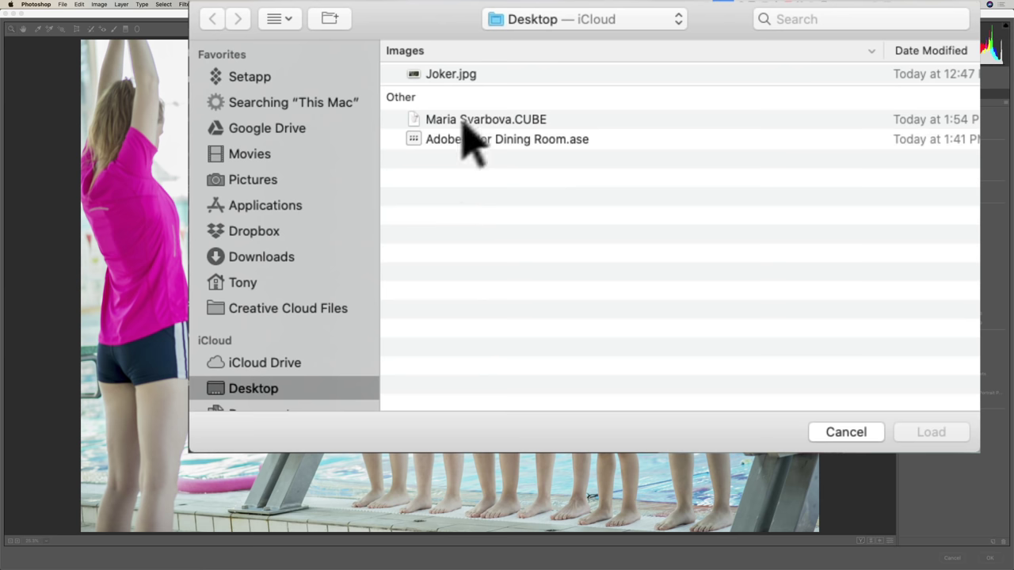
pyautogui.click(539, 173)
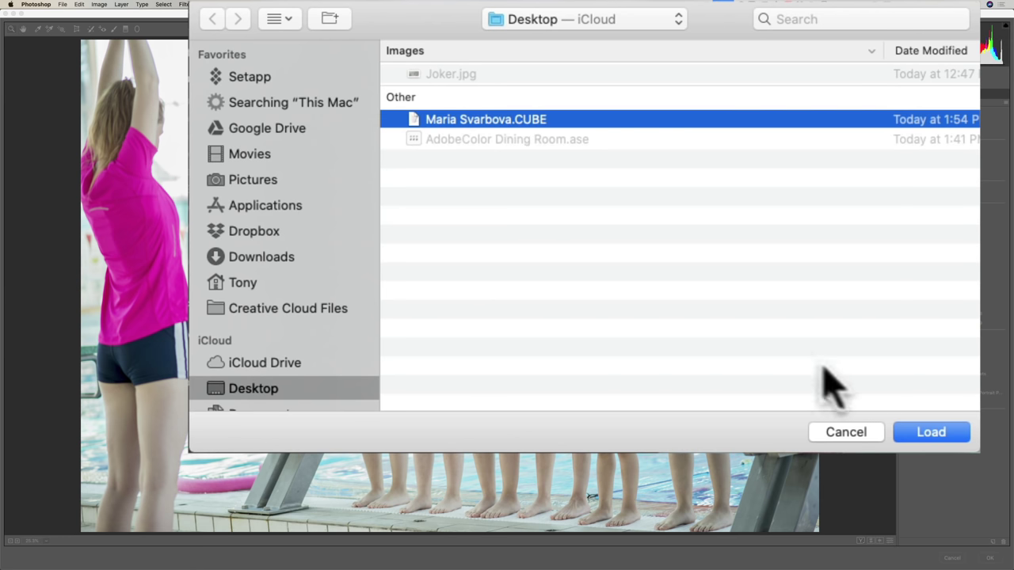
pyautogui.click(928, 432)
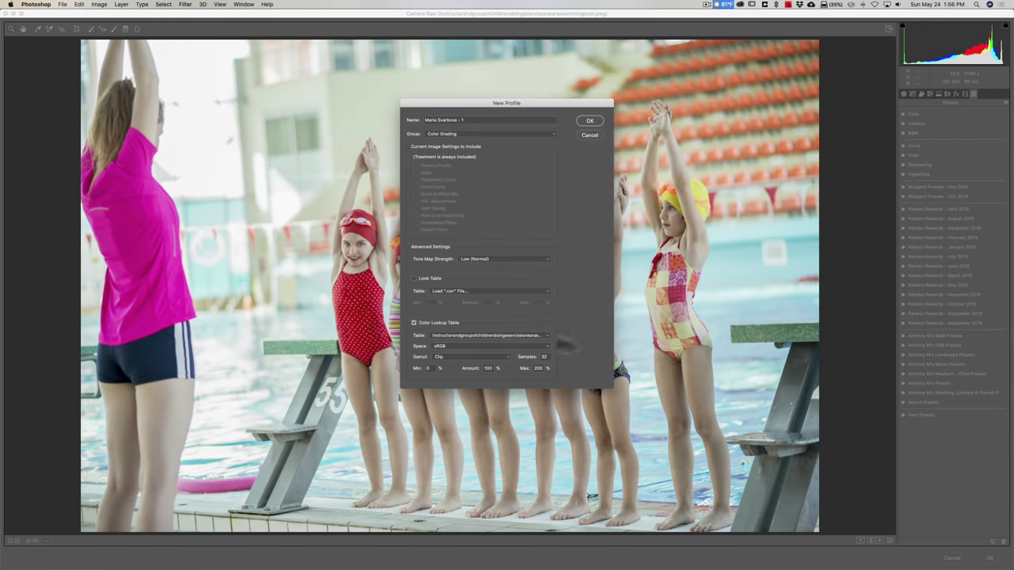
pyautogui.click(589, 124)
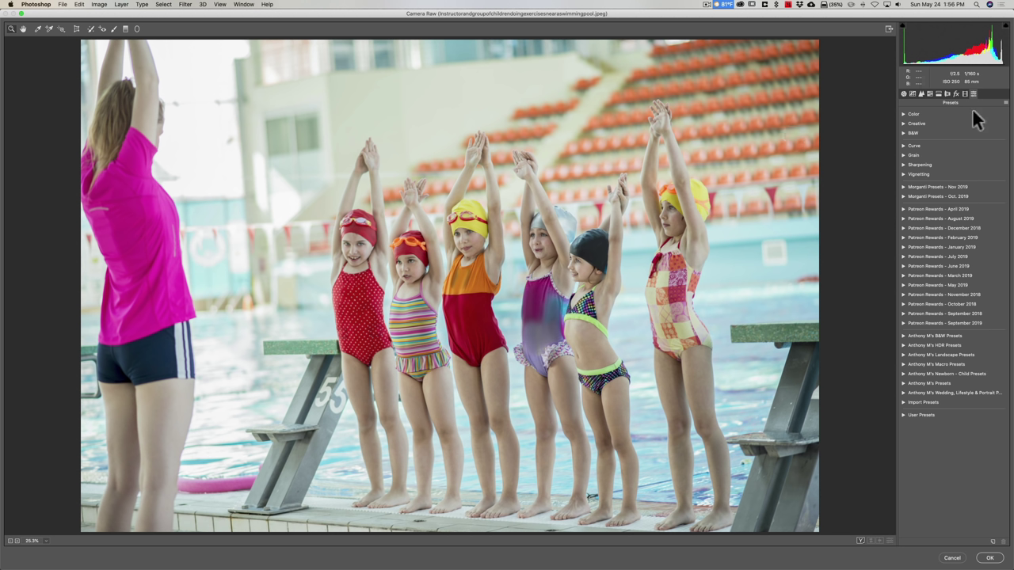
# - Preview the Color Grading profile 'Maria Svarbova - 1' at amount 68, then cancel Camera Raw
pyautogui.click(903, 94)
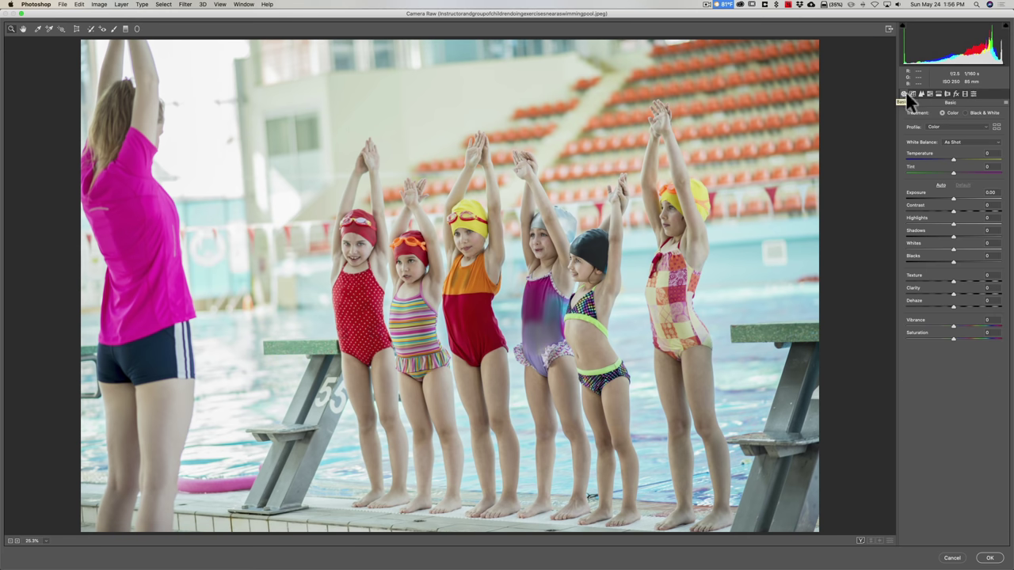
pyautogui.click(996, 128)
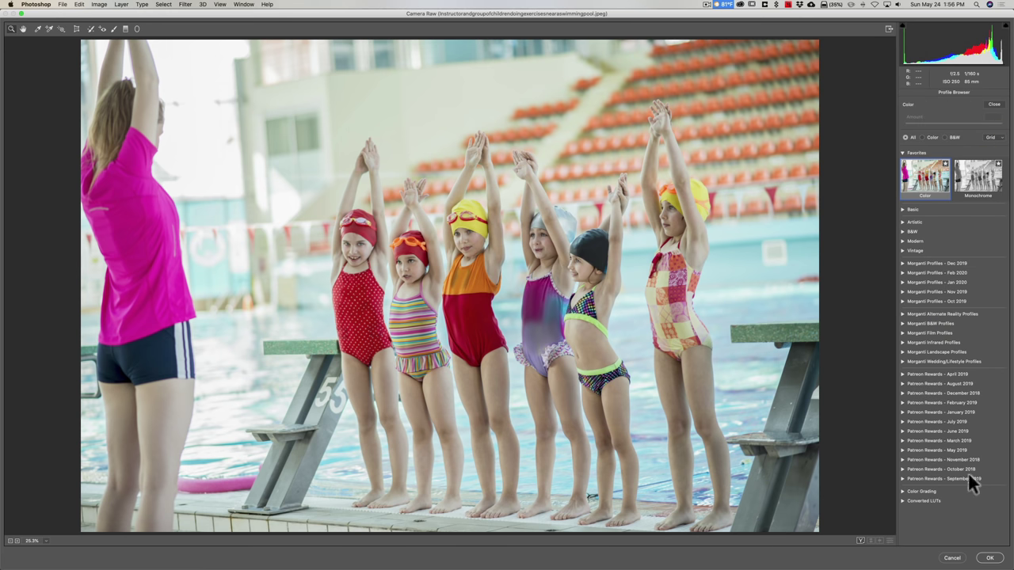
pyautogui.click(903, 491)
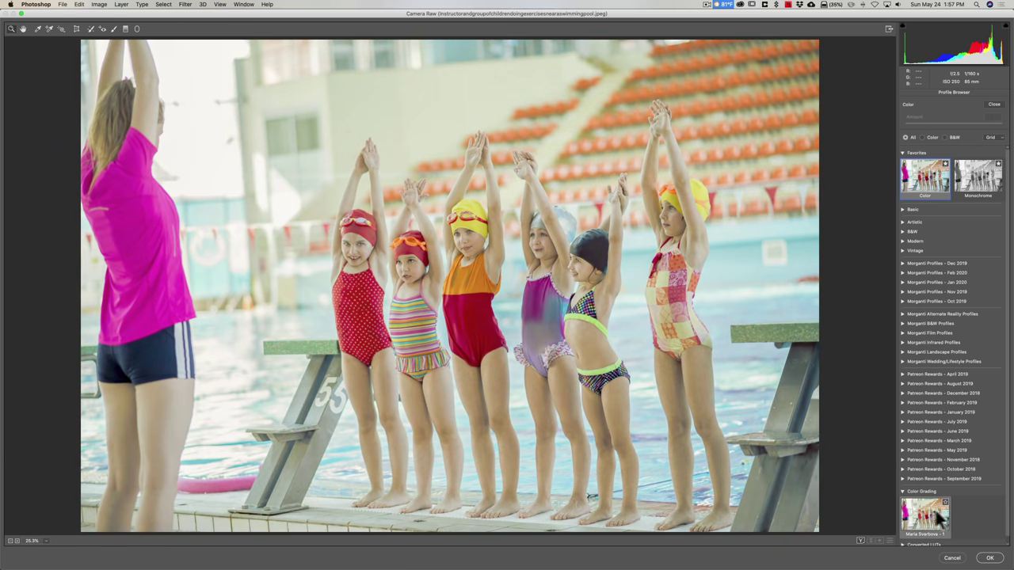
pyautogui.click(933, 518)
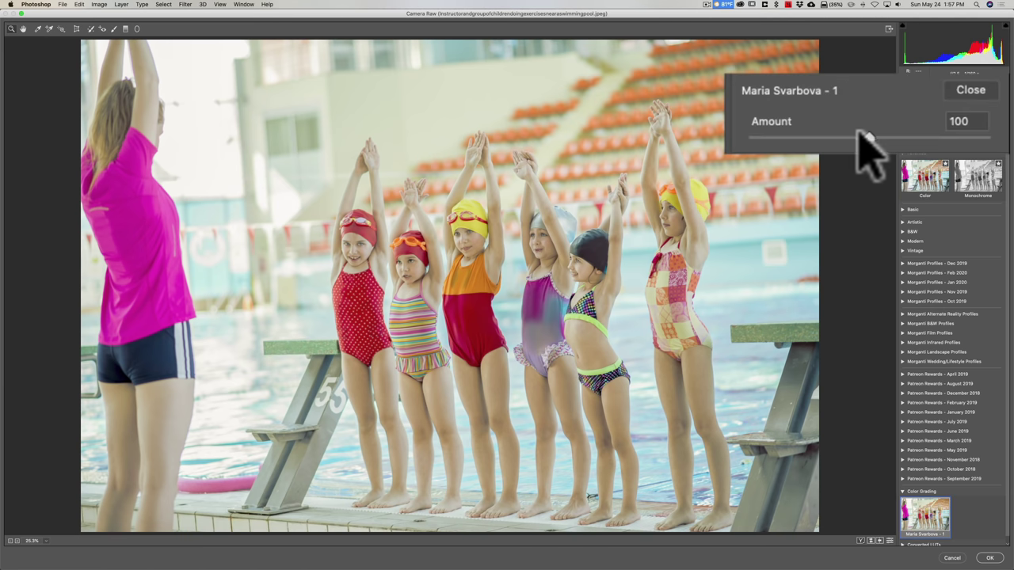
pyautogui.moveTo(869, 138)
pyautogui.mouseDown()
pyautogui.moveTo(919, 138)
pyautogui.moveTo(815, 136)
pyautogui.moveTo(909, 141)
pyautogui.moveTo(878, 140)
pyautogui.mouseUp()
pyautogui.click(966, 92)
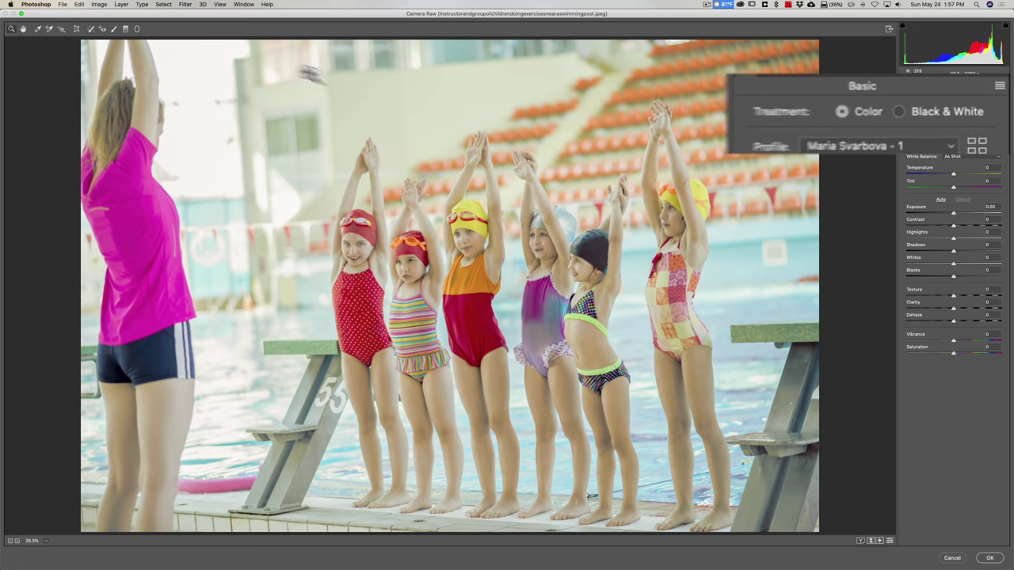
pyautogui.click(953, 558)
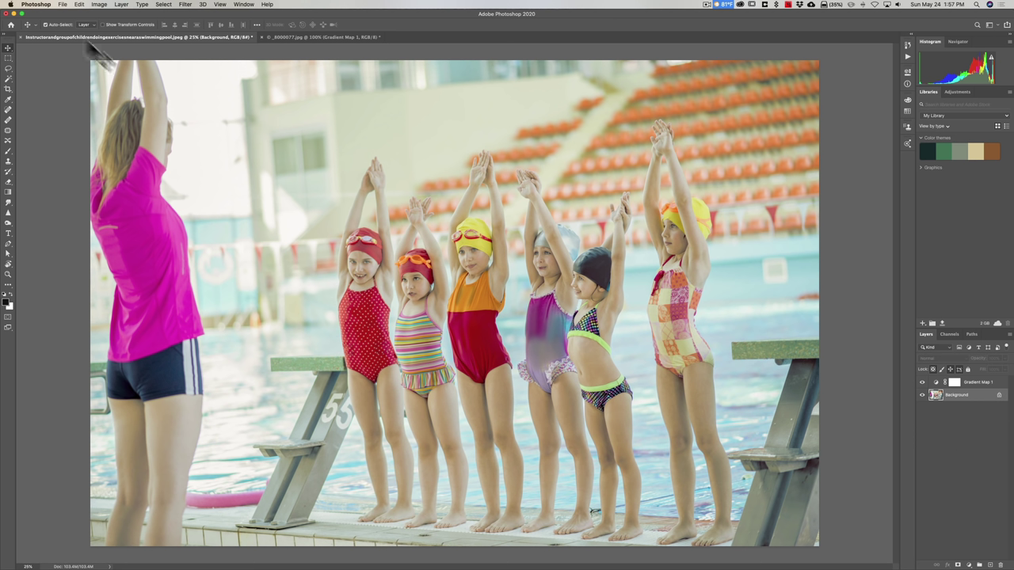
# - Minimize Photoshop and switch to Lightroom Classic from the Dock
pyautogui.click(17, 14)
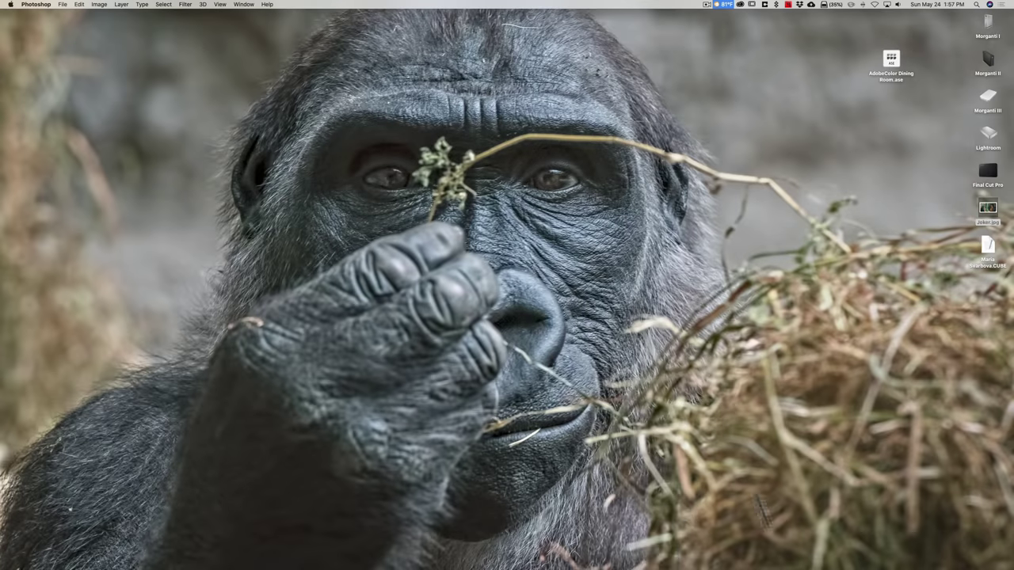
pyautogui.click(627, 549)
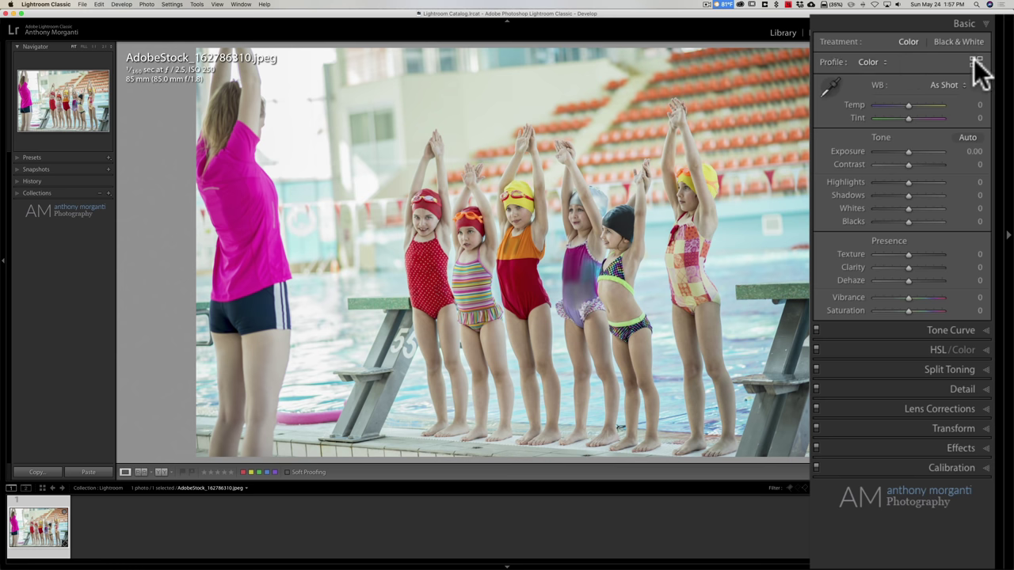
# - Apply the Color Grading profile 'Maria Svarbova - 1' to the pool photo and set its Amount to 98
pyautogui.click(976, 62)
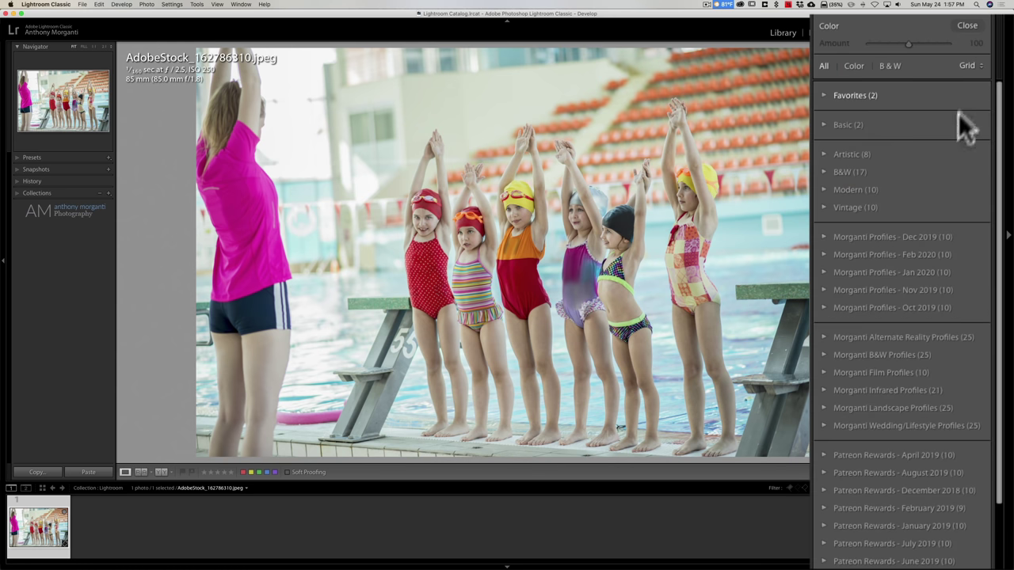
pyautogui.scroll(-3, 937, 184)
pyautogui.scroll(-2, 936, 183)
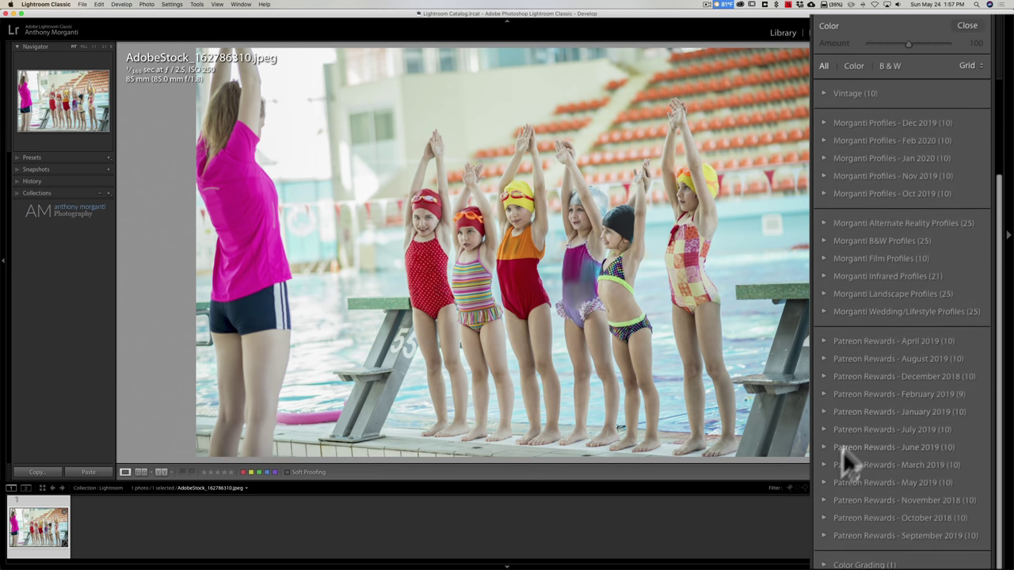
pyautogui.click(836, 555)
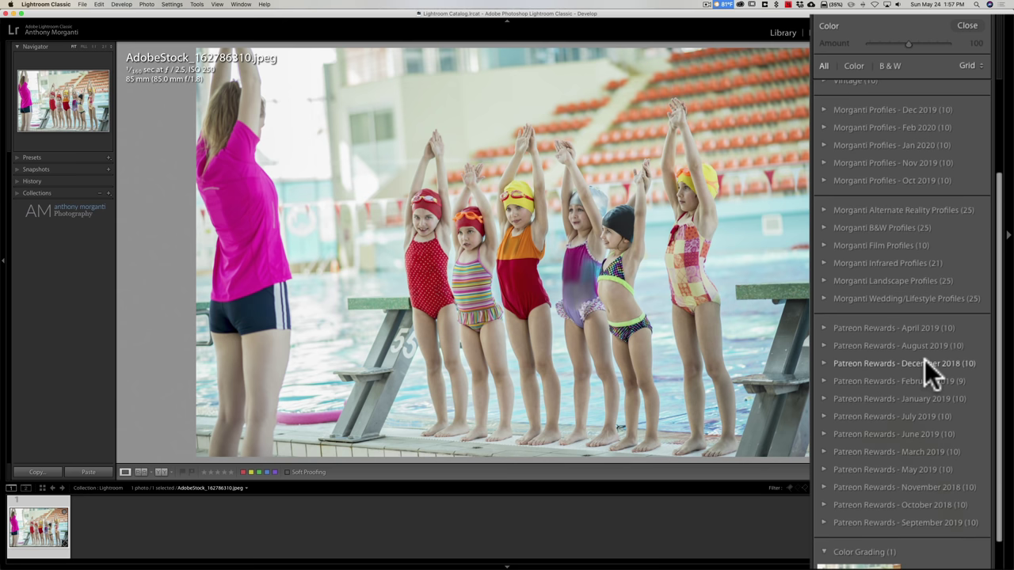
pyautogui.click(917, 440)
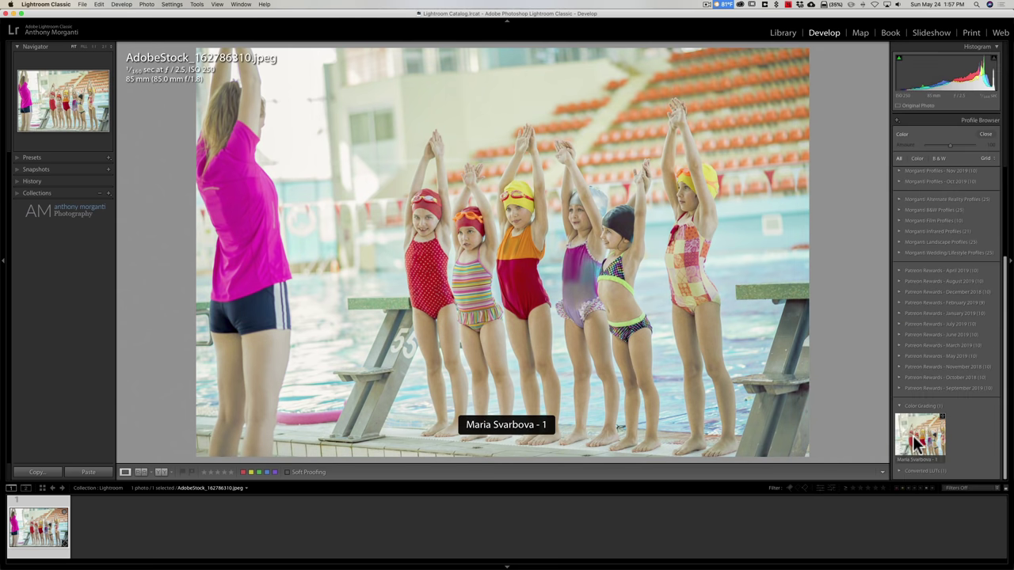
pyautogui.scroll(3, 953, 296)
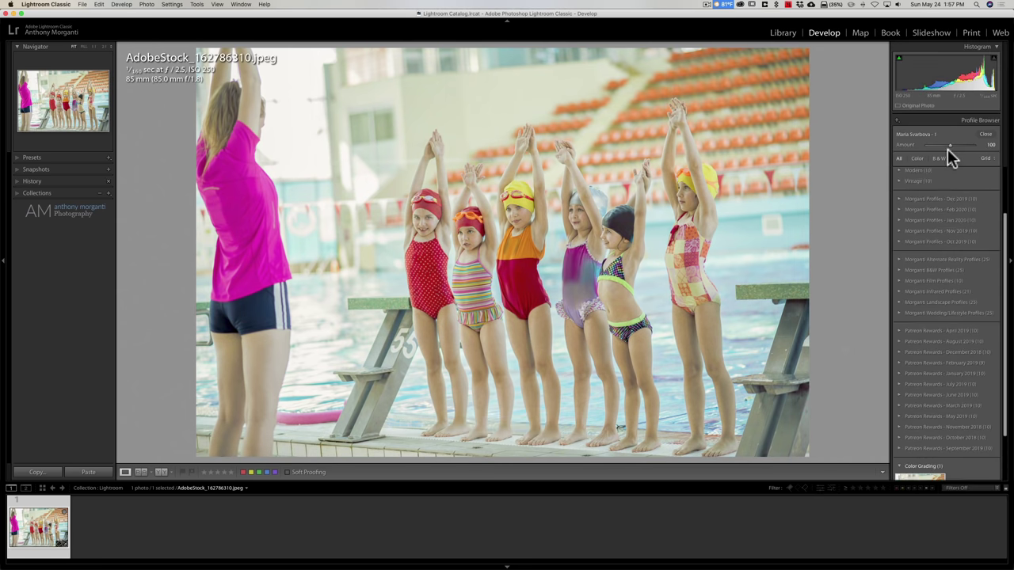
pyautogui.moveTo(950, 145); pyautogui.dragTo(946, 145)
pyautogui.moveTo(860, 159); pyautogui.dragTo(917, 152)
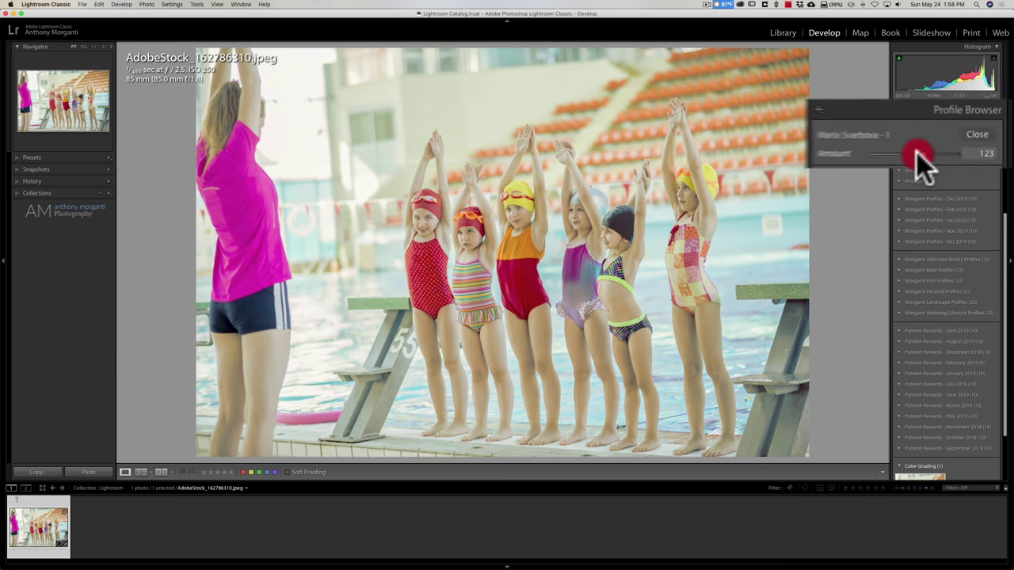
pyautogui.click(985, 134)
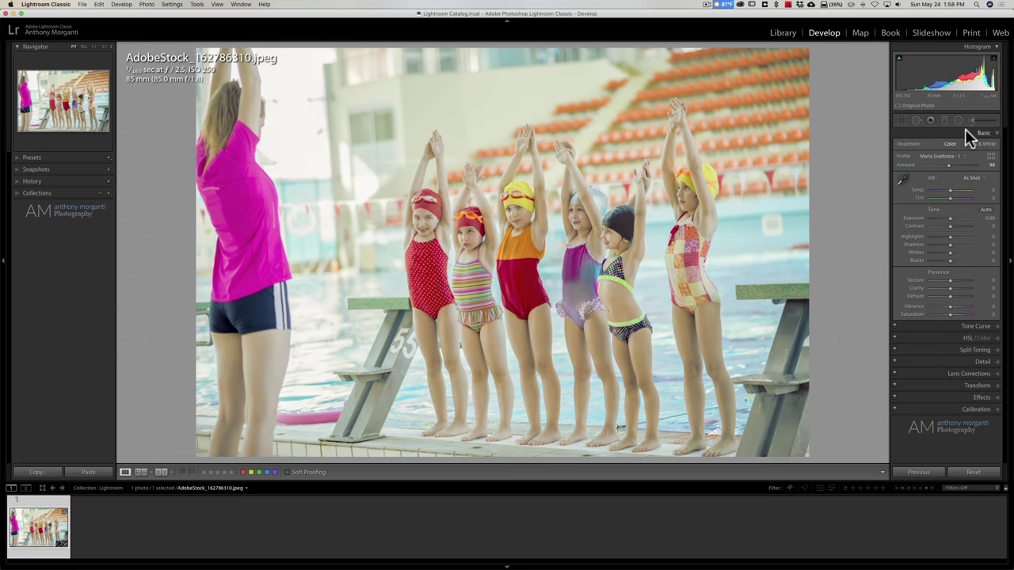